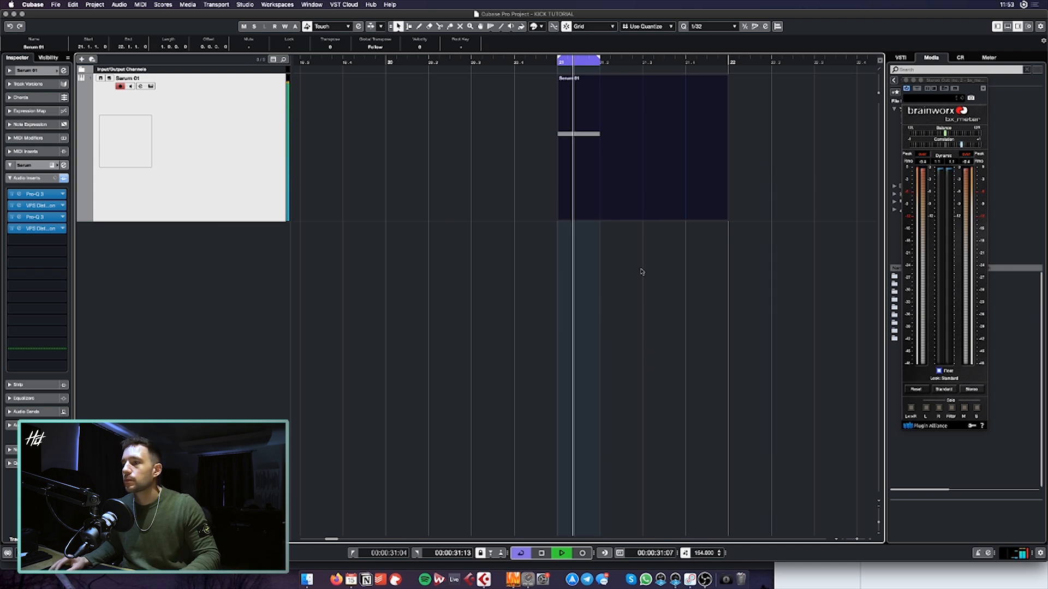
Cut off the end of the Serum 01 MIDI part so that it ends at 21.3.1
{"action": "key", "text": "F3"}
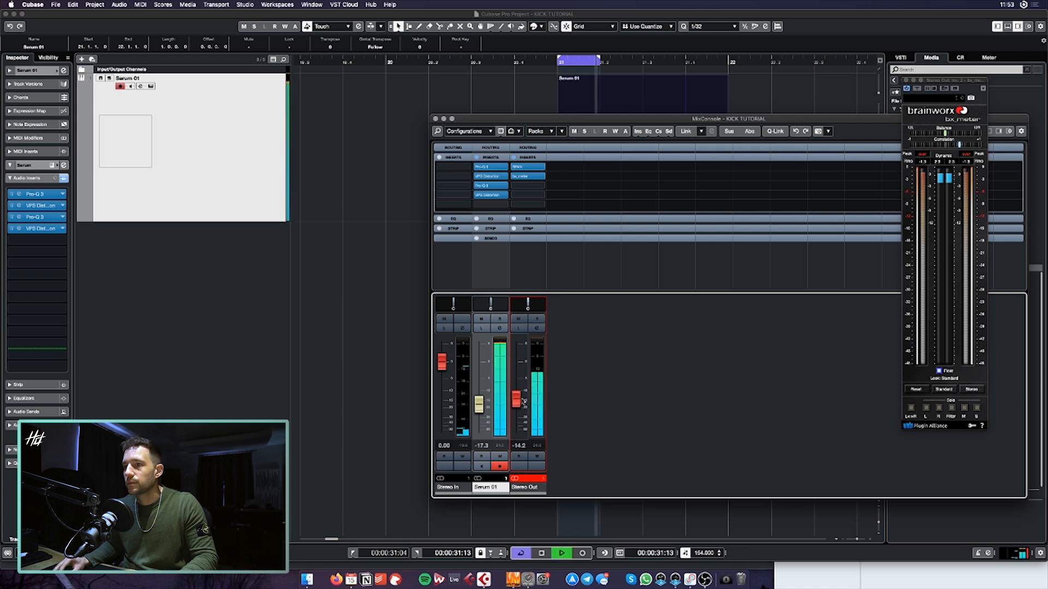
{"action": "left_click", "coordinate": [358, 266]}
{"action": "key", "text": "h"}
{"action": "key", "text": "h"}
{"action": "key", "text": "h"}
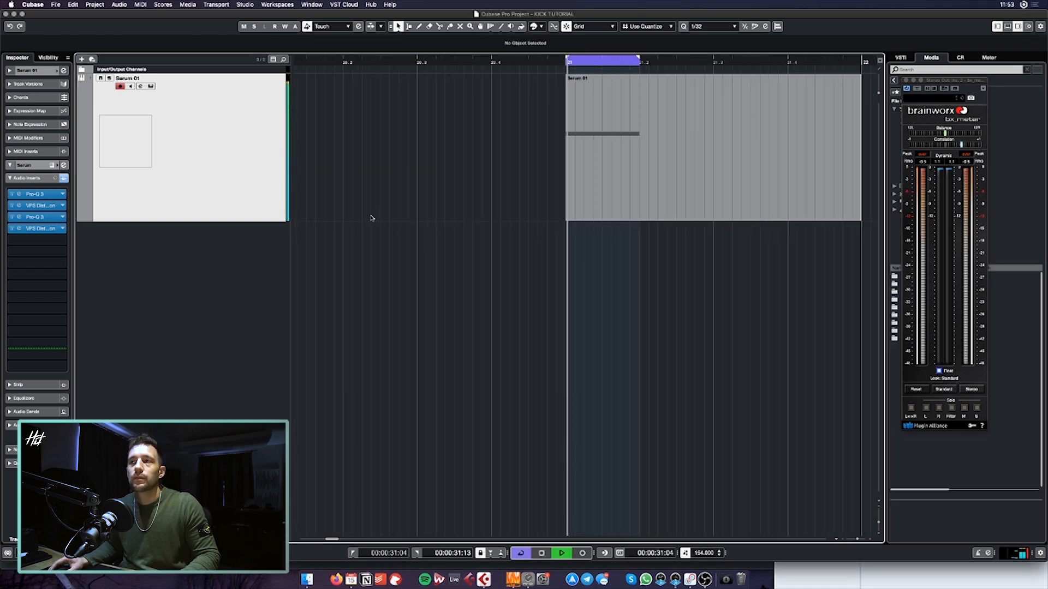
{"action": "left_click", "coordinate": [663, 175], "text": "alt"}
{"action": "key", "text": "Delete"}
{"action": "left_click", "coordinate": [659, 218]}
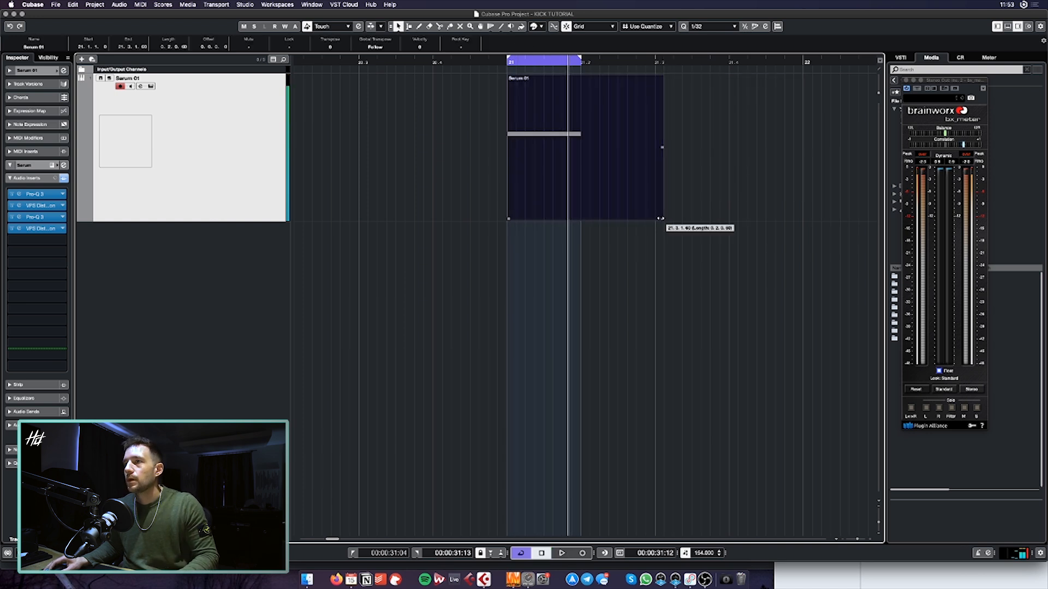
Add a FabFilter Pro-Q 3 to the next free insert slot of Serum 01 and place its window beside the part
{"action": "left_click", "coordinate": [58, 242]}
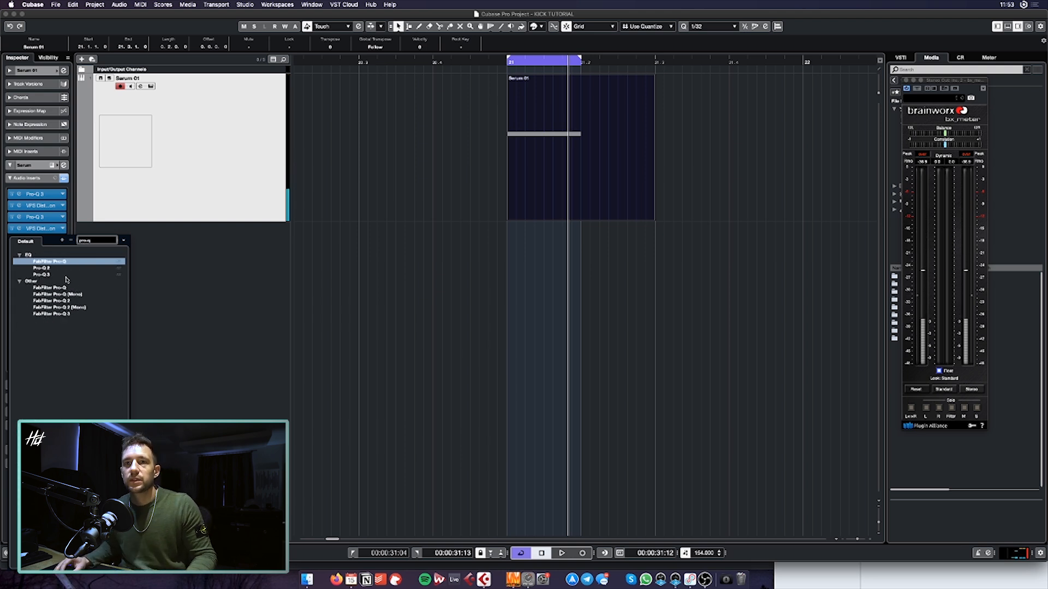
{"action": "left_click", "coordinate": [50, 275]}
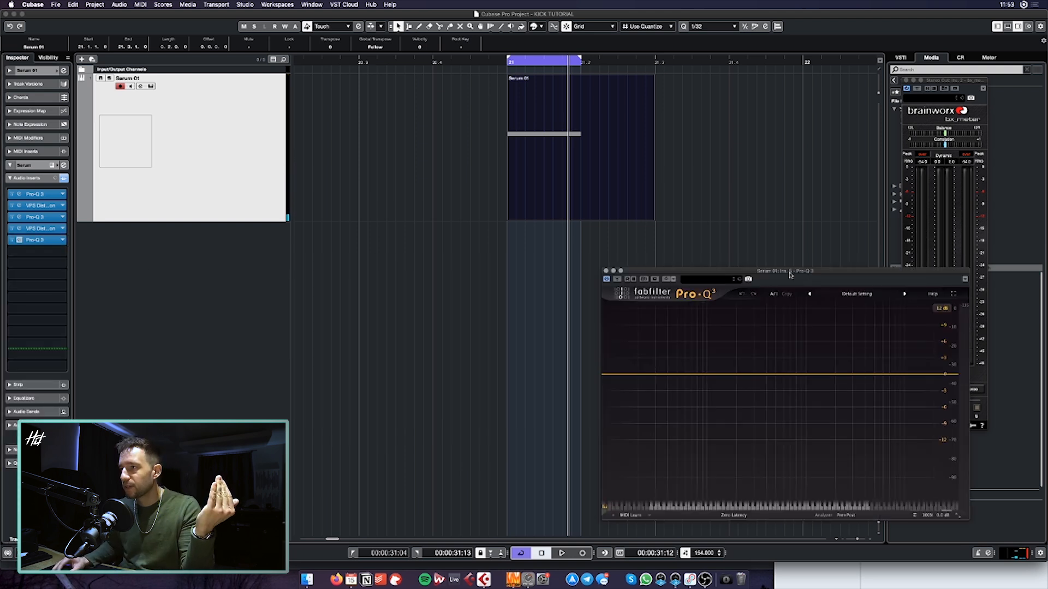
{"action": "left_click_drag", "start_coordinate": [790, 274], "coordinate": [734, 235]}
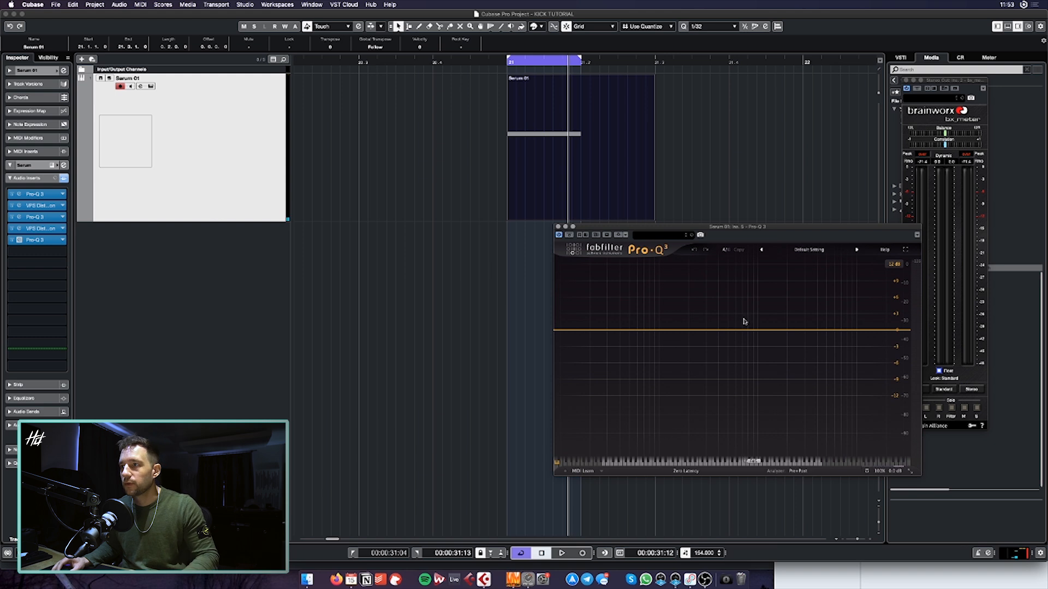
Add a narrow bell band at about 268 Hz in the new Pro-Q 3 and cut it by about 8 dB during playback
{"action": "key", "text": "space"}
{"action": "double_click", "coordinate": [730, 330]}
{"action": "left_click_drag", "start_coordinate": [730, 330], "coordinate": [705, 321]}
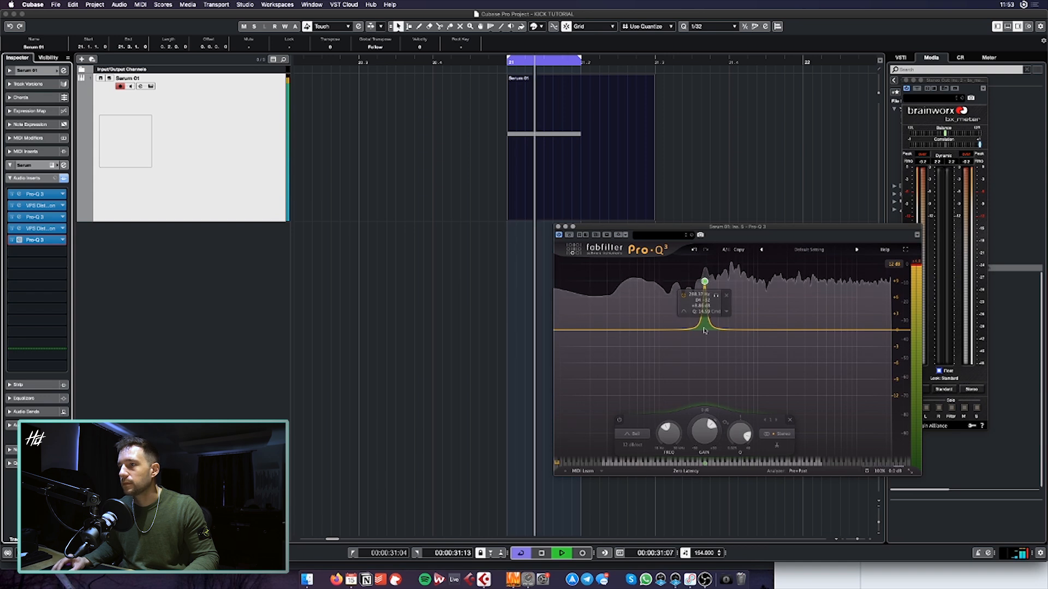
{"action": "left_click_drag", "start_coordinate": [703, 441], "coordinate": [700, 503]}
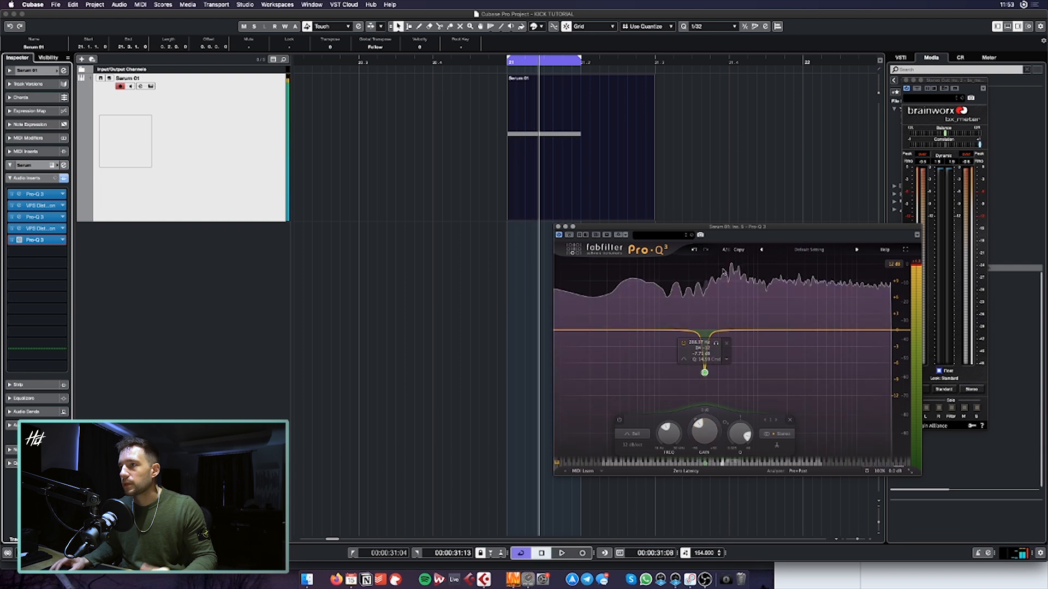
{"action": "key", "text": "space"}
Shape the highs in the same Pro-Q 3 with a gentle bell dip near 3.2 kHz and a high-shelf band during playback
{"action": "left_click_drag", "start_coordinate": [736, 231], "coordinate": [698, 253]}
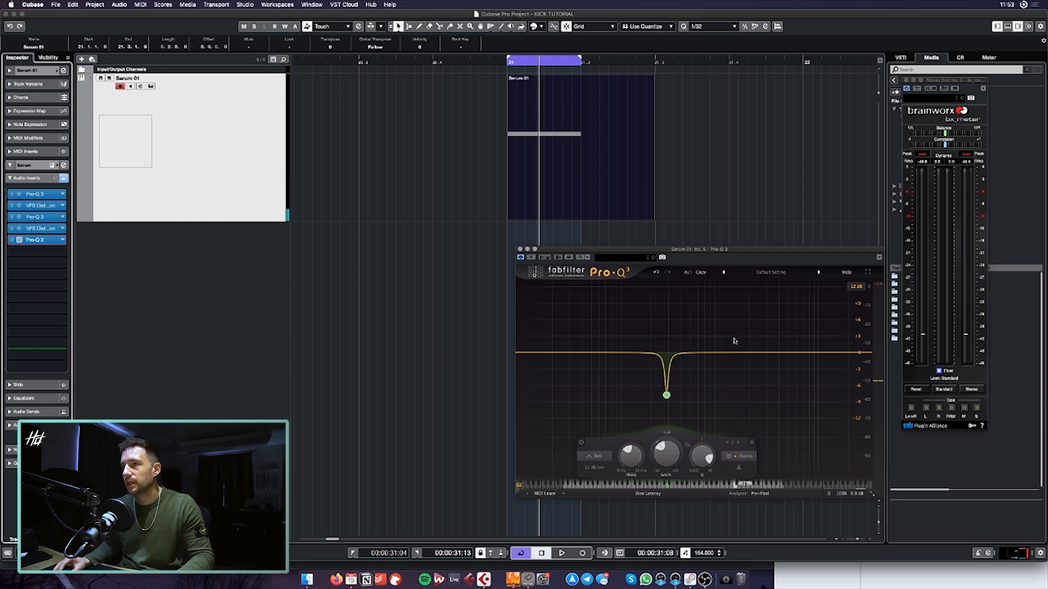
{"action": "key", "text": "space"}
{"action": "double_click", "coordinate": [772, 351]}
{"action": "left_click_drag", "start_coordinate": [772, 352], "coordinate": [769, 360]}
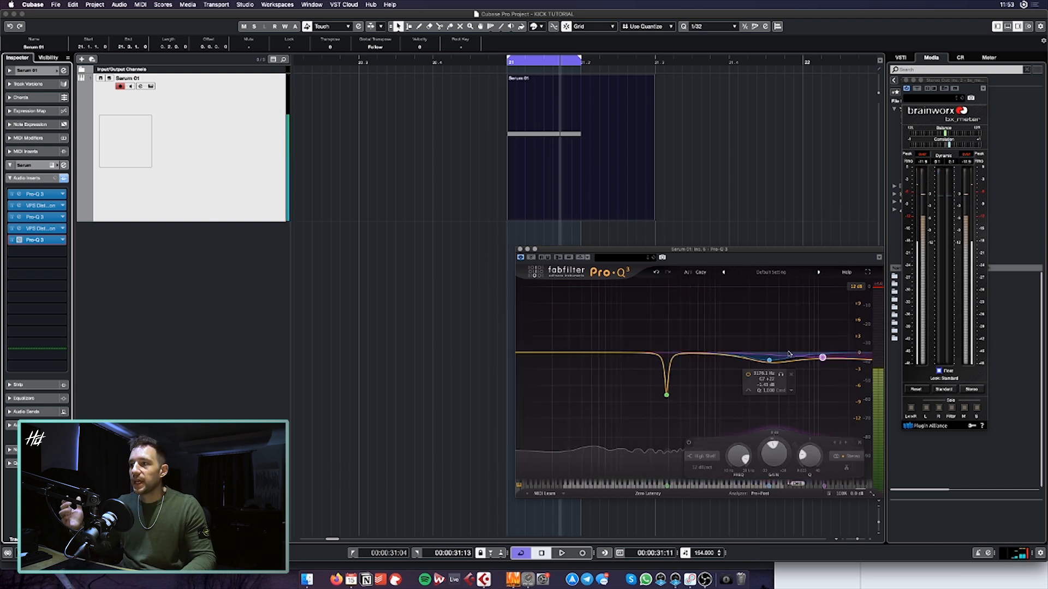
{"action": "left_click_drag", "start_coordinate": [723, 256], "coordinate": [695, 247]}
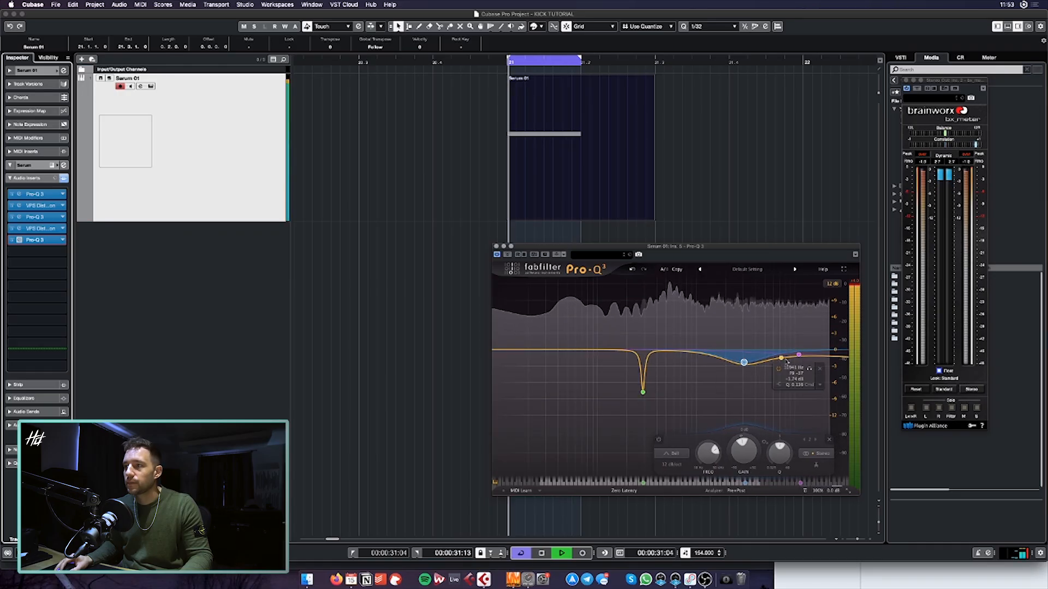
{"action": "left_click_drag", "start_coordinate": [801, 356], "coordinate": [784, 336]}
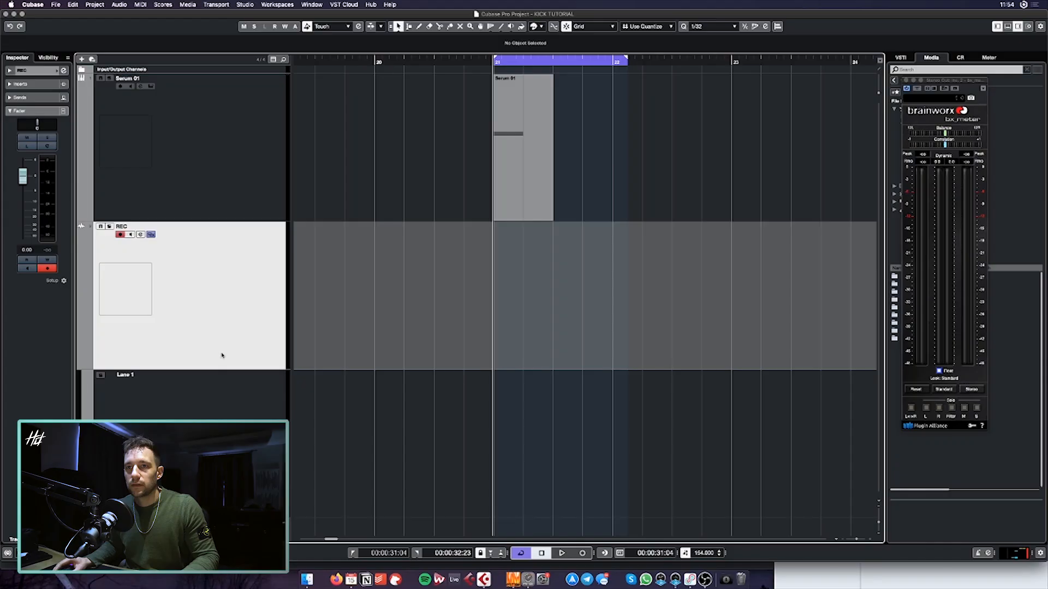
Record a pass of the processed Serum 01 sound onto the REC track from bar 21
{"action": "key", "text": "g"}
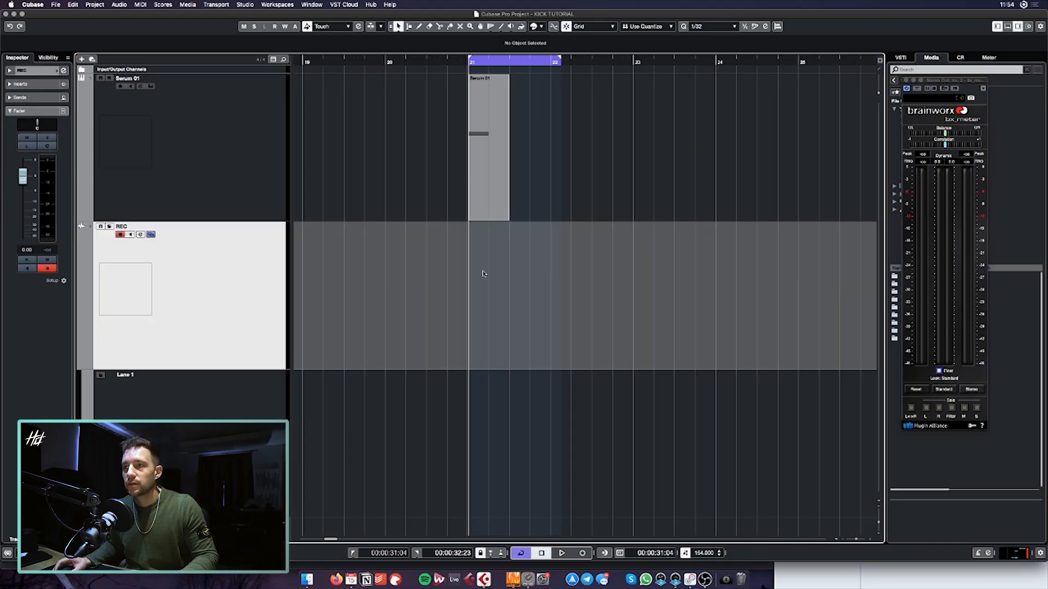
{"action": "key", "text": "KP_Multiply"}
{"action": "key", "text": "space"}
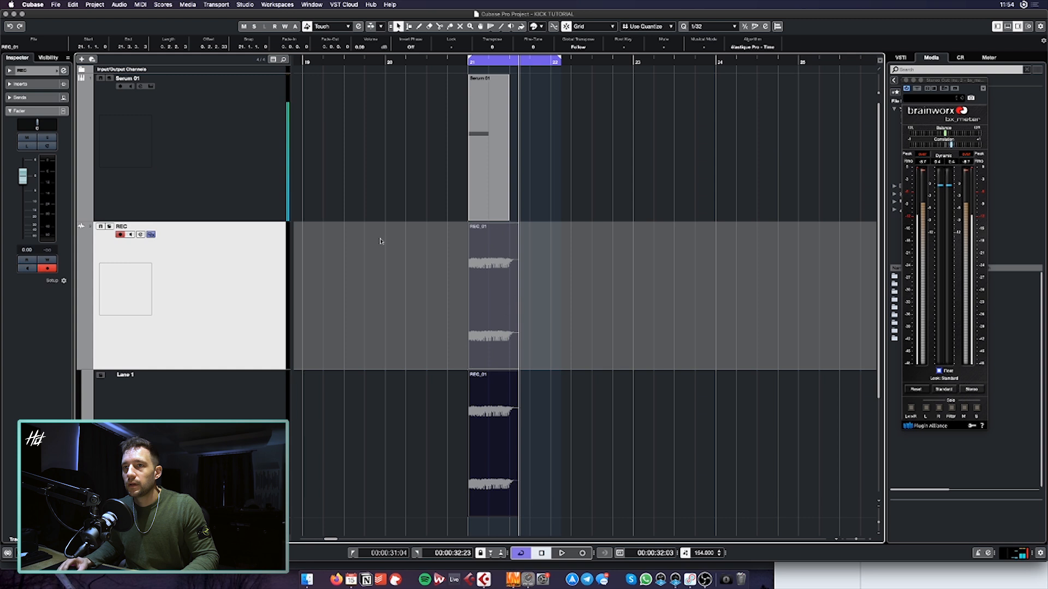
Add an audio track, move the REC_01 clip onto it near bar 23, and loop the clip for playback
{"action": "key", "text": "ctrl+t"}
{"action": "key", "text": "Return"}
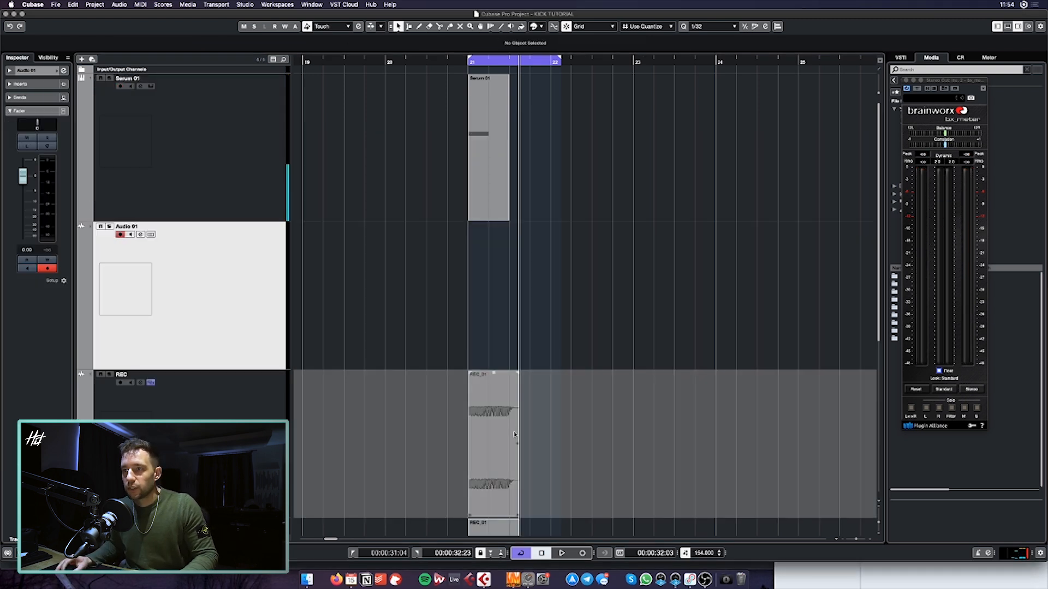
{"action": "left_click_drag", "start_coordinate": [514, 433], "coordinate": [640, 294]}
{"action": "key", "text": "p"}
{"action": "key", "text": "space"}
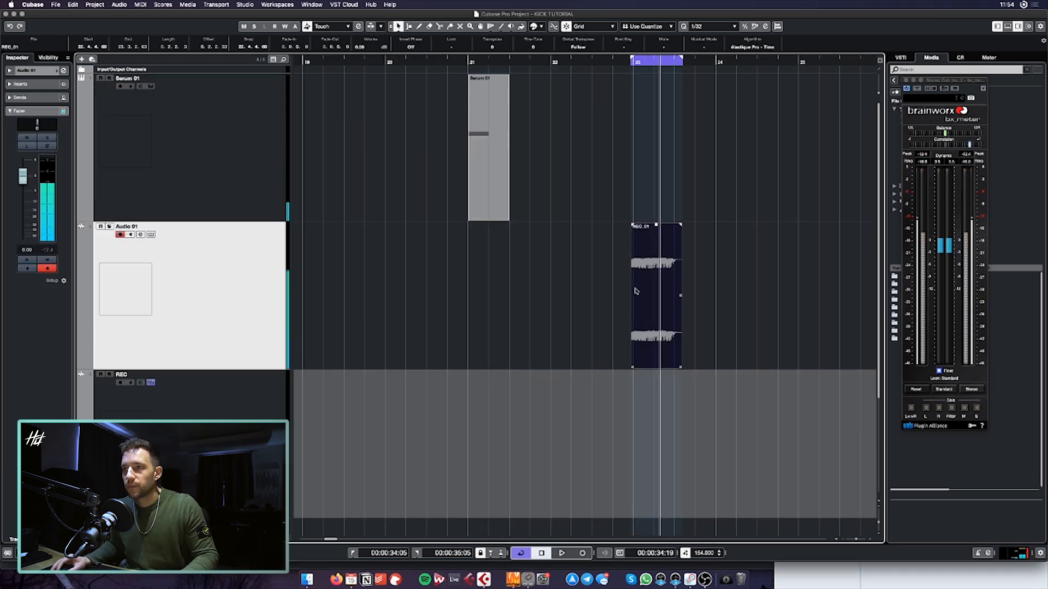
Set the loop range to the Serum 01 part at bar 21 and play it
{"action": "left_click", "coordinate": [503, 189]}
{"action": "key", "text": "p"}
{"action": "key", "text": "space"}
{"action": "key", "text": "h"}
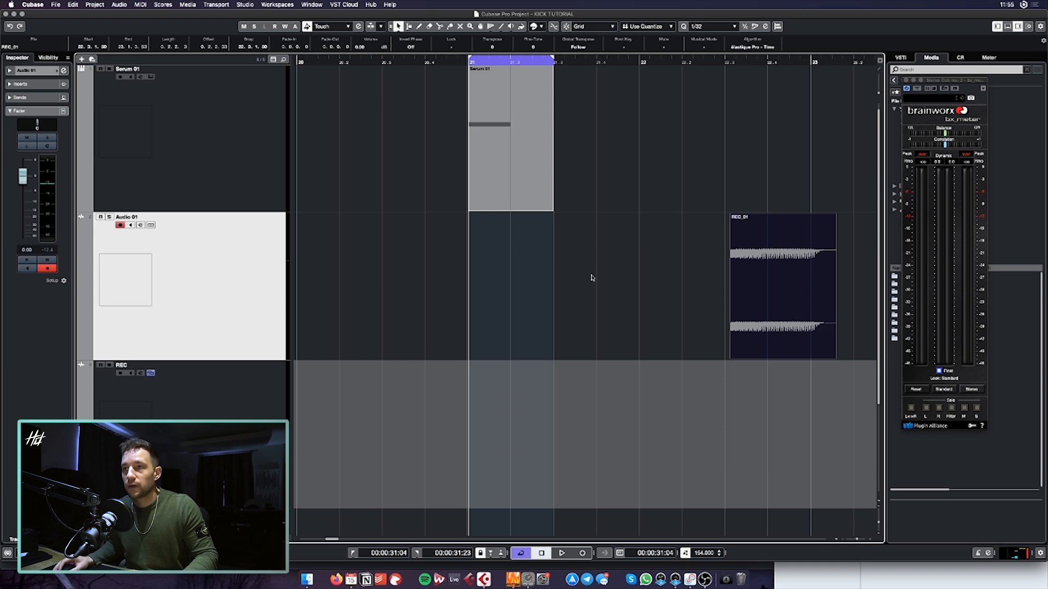
Move the REC_01 clip on Audio 01 to start at 22.4.2, reduce the track heights, and play the Serum 01 loop
{"action": "left_click_drag", "start_coordinate": [753, 286], "coordinate": [813, 284]}
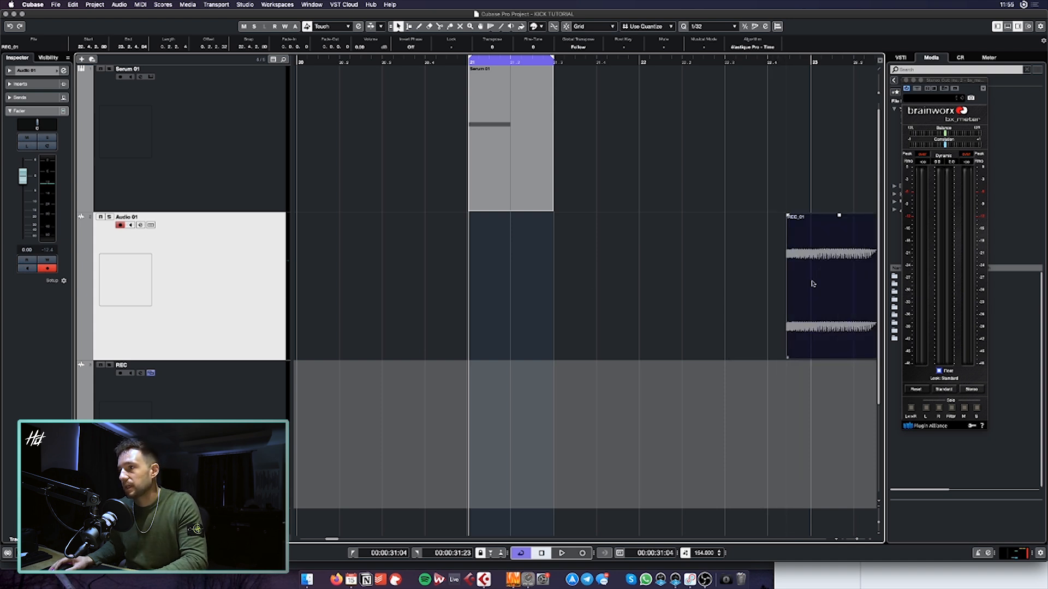
{"action": "scroll", "coordinate": [557, 269], "scroll_direction": "down", "scroll_amount": 1}
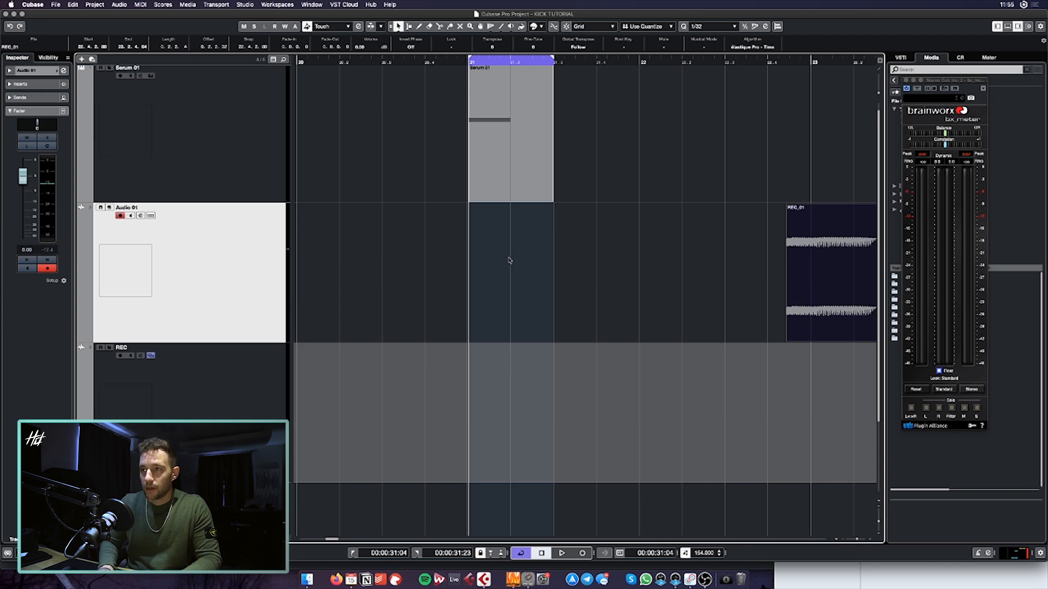
{"action": "scroll", "coordinate": [510, 259], "scroll_direction": "down", "scroll_amount": 4}
{"action": "key", "text": "space"}
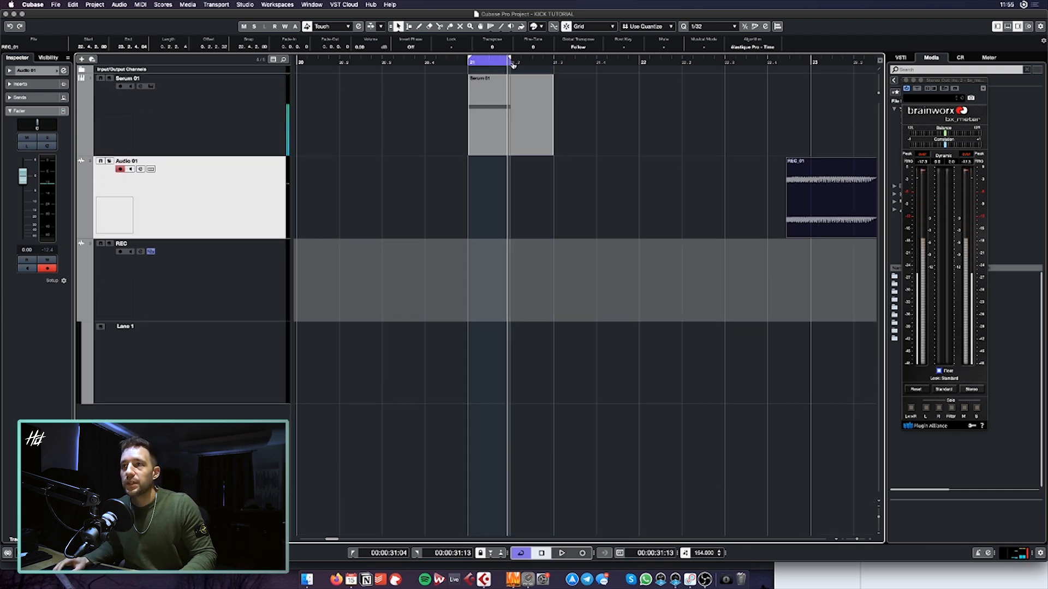
Try lowering the main bell peak in Serum 01's first Pro-Q 3 during playback
{"action": "left_click", "coordinate": [255, 114]}
{"action": "left_click", "coordinate": [36, 194]}
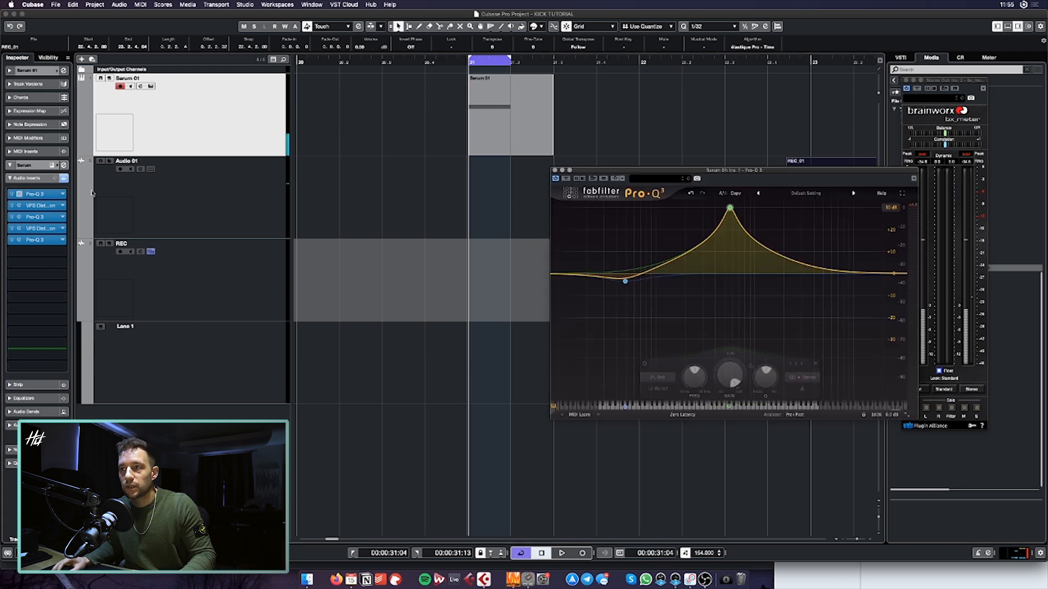
{"action": "key", "text": "space"}
{"action": "left_click_drag", "start_coordinate": [730, 208], "coordinate": [729, 232]}
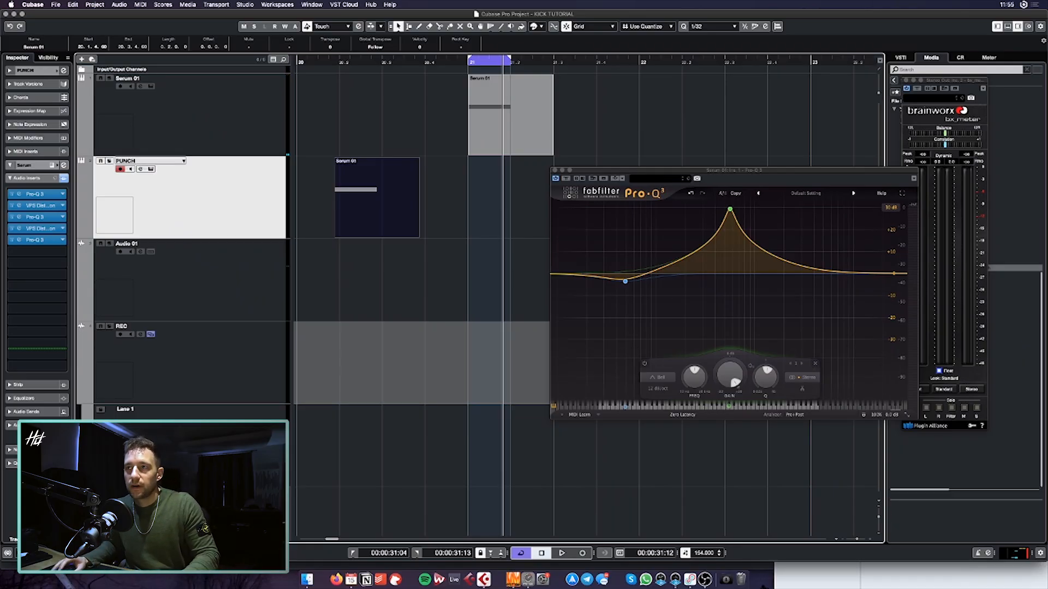
Open Serum 01's second Pro-Q 3 in the insert chain and lower its low-mid band while the loop plays
{"action": "key", "text": "h"}
{"action": "key", "text": "h"}
{"action": "key", "text": "h"}
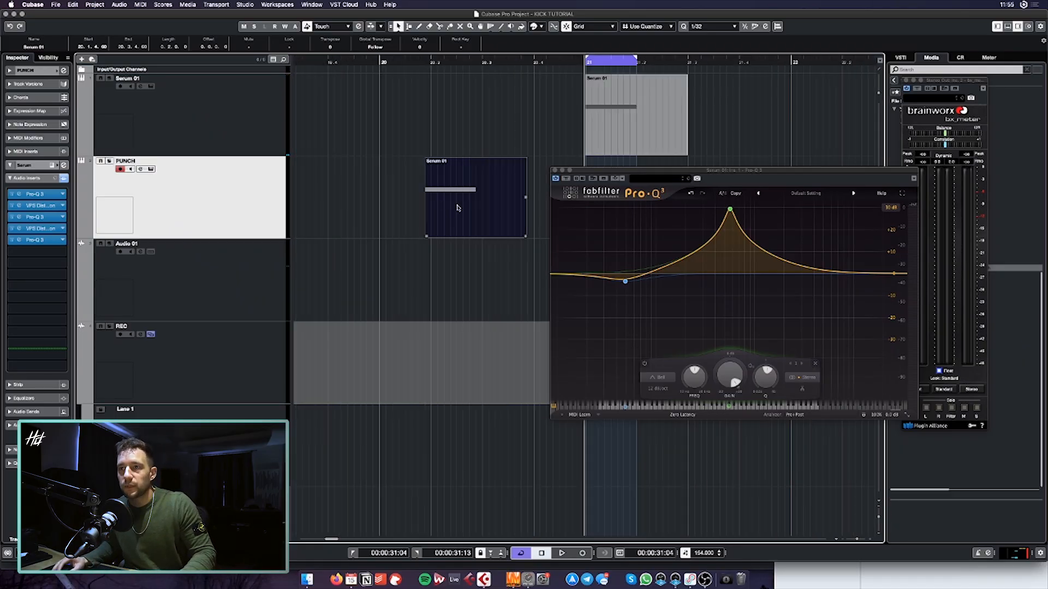
{"action": "scroll", "coordinate": [386, 194], "scroll_direction": "right", "scroll_amount": 2}
{"action": "scroll", "coordinate": [382, 186], "scroll_direction": "right", "scroll_amount": 2}
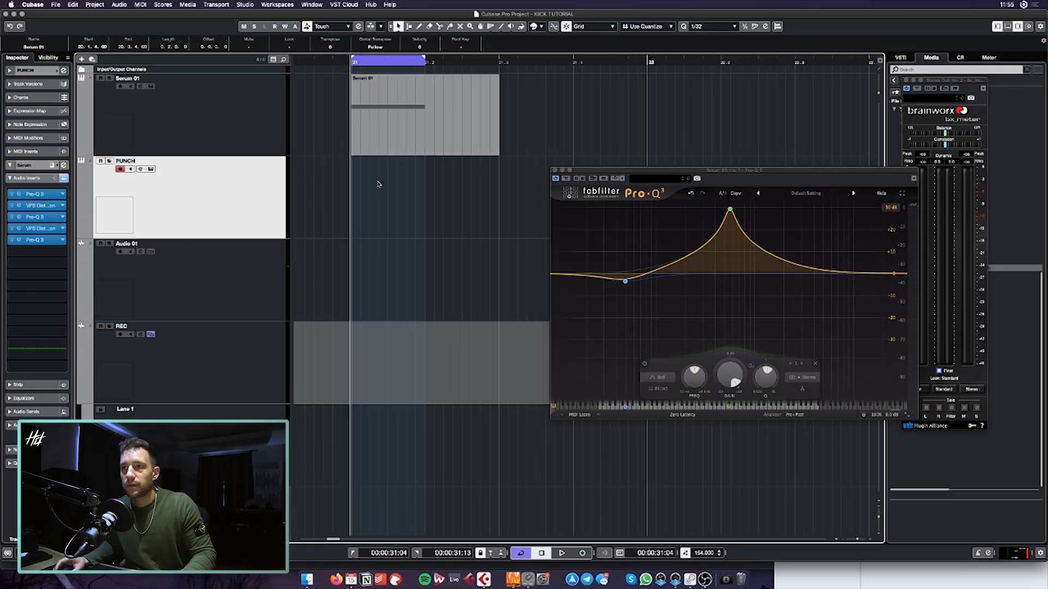
{"action": "key", "text": "space"}
{"action": "left_click", "coordinate": [244, 131]}
{"action": "left_click", "coordinate": [39, 217]}
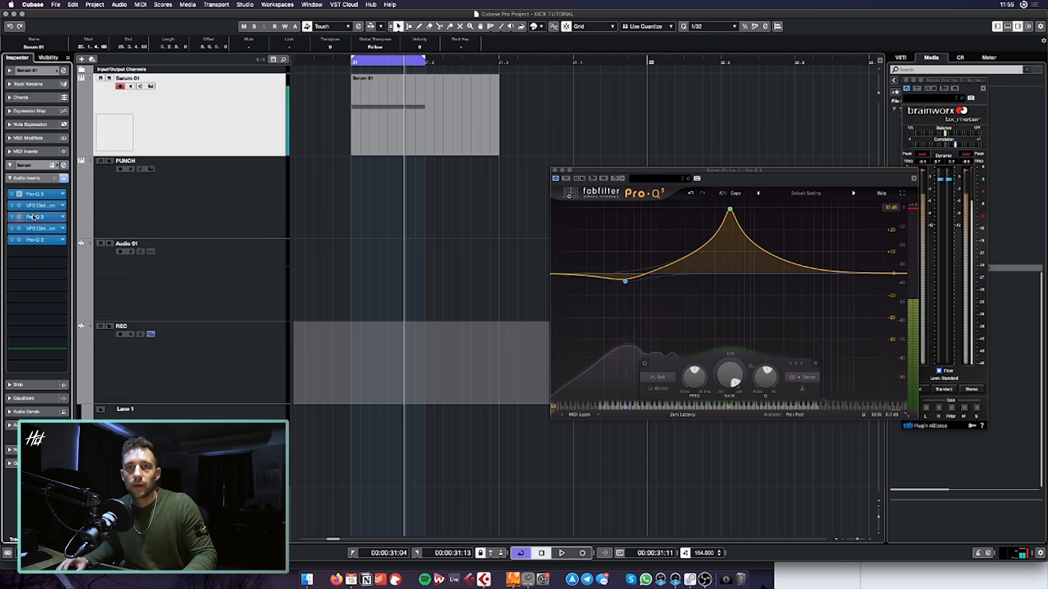
{"action": "left_click_drag", "start_coordinate": [424, 293], "coordinate": [439, 323]}
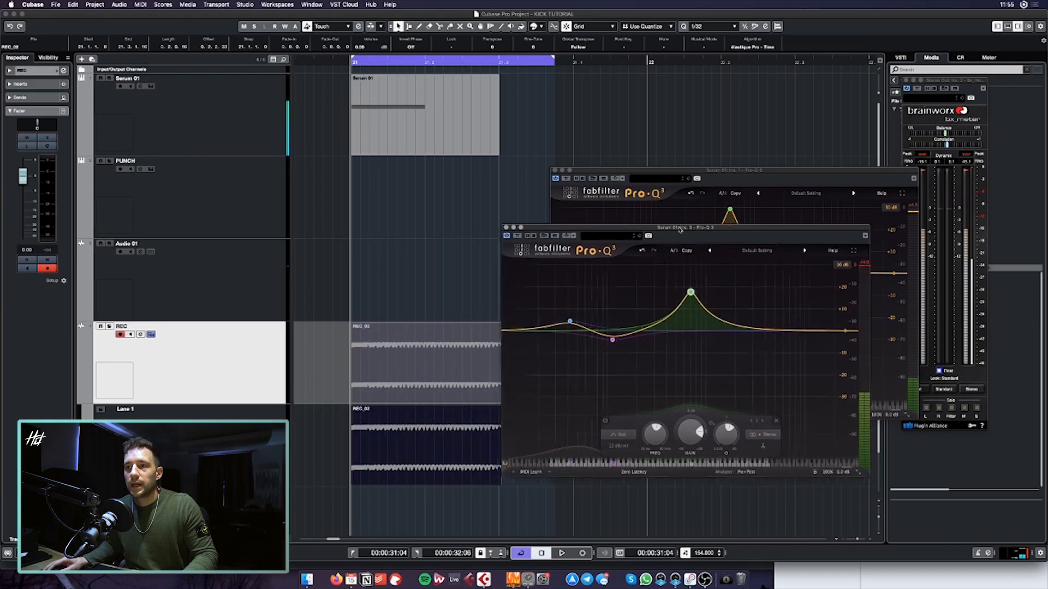
Move the second Pro-Q 3 window aside and select the Serum 01 track to listen to it
{"action": "left_click_drag", "start_coordinate": [680, 229], "coordinate": [750, 202]}
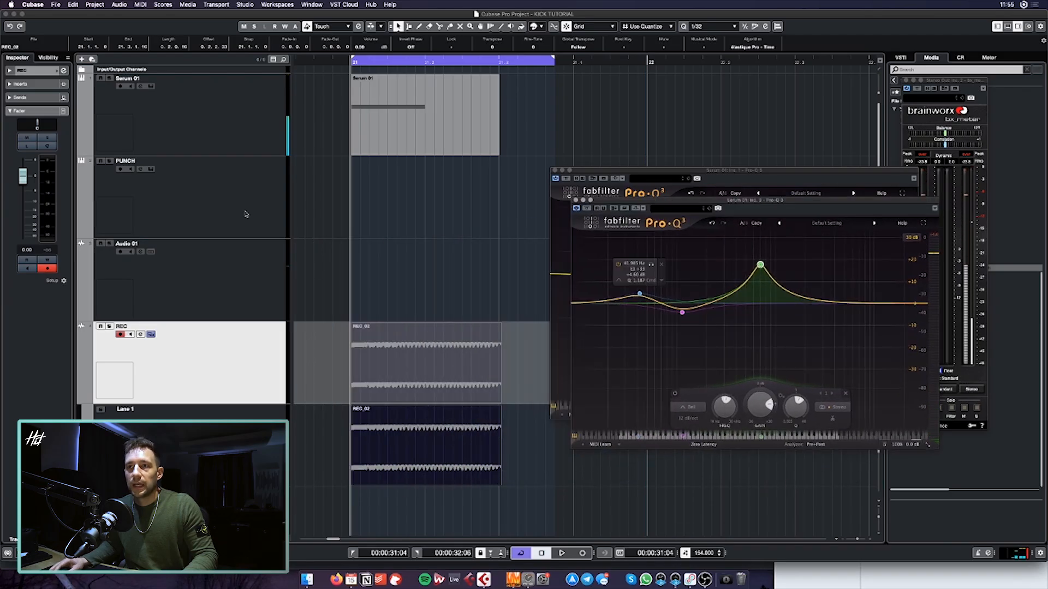
{"action": "left_click", "coordinate": [254, 140]}
{"action": "left_click", "coordinate": [412, 320]}
{"action": "scroll", "coordinate": [390, 327], "scroll_direction": "down", "scroll_amount": 2}
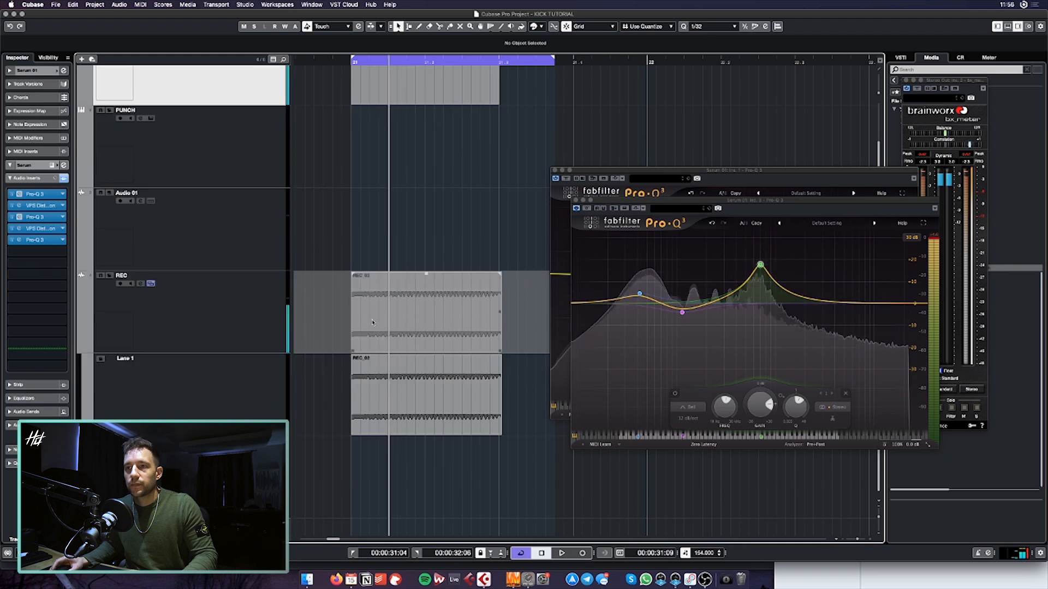
Try recording another take onto the REC track and delete that take
{"action": "left_click", "coordinate": [276, 290]}
{"action": "scroll", "coordinate": [344, 303], "scroll_direction": "up", "scroll_amount": 2}
{"action": "key", "text": "KP_Multiply"}
{"action": "key", "text": "space"}
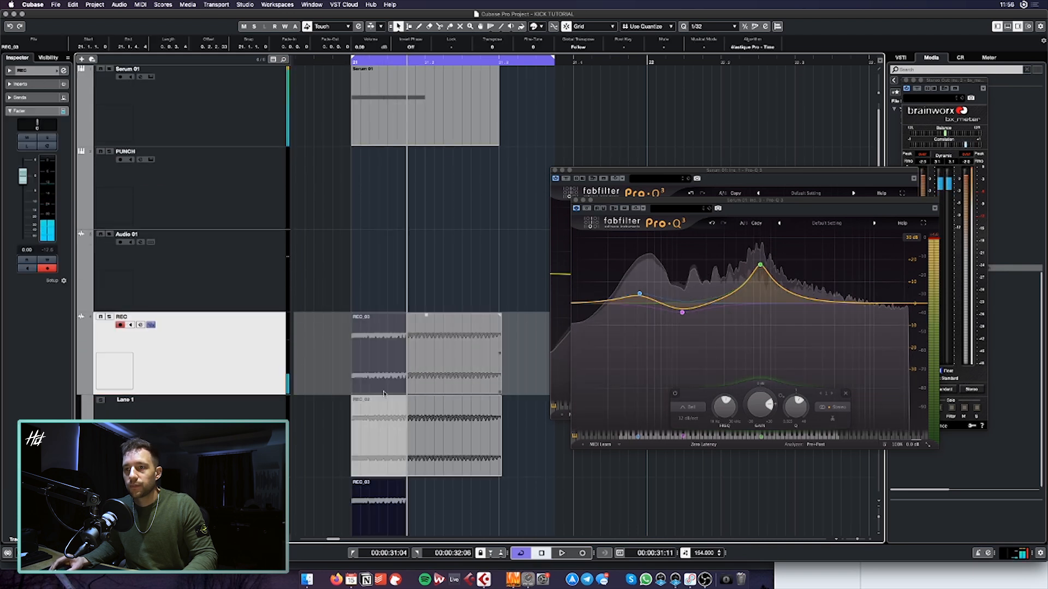
{"action": "scroll", "coordinate": [352, 435], "scroll_direction": "down", "scroll_amount": 3}
{"action": "key", "text": "Delete"}
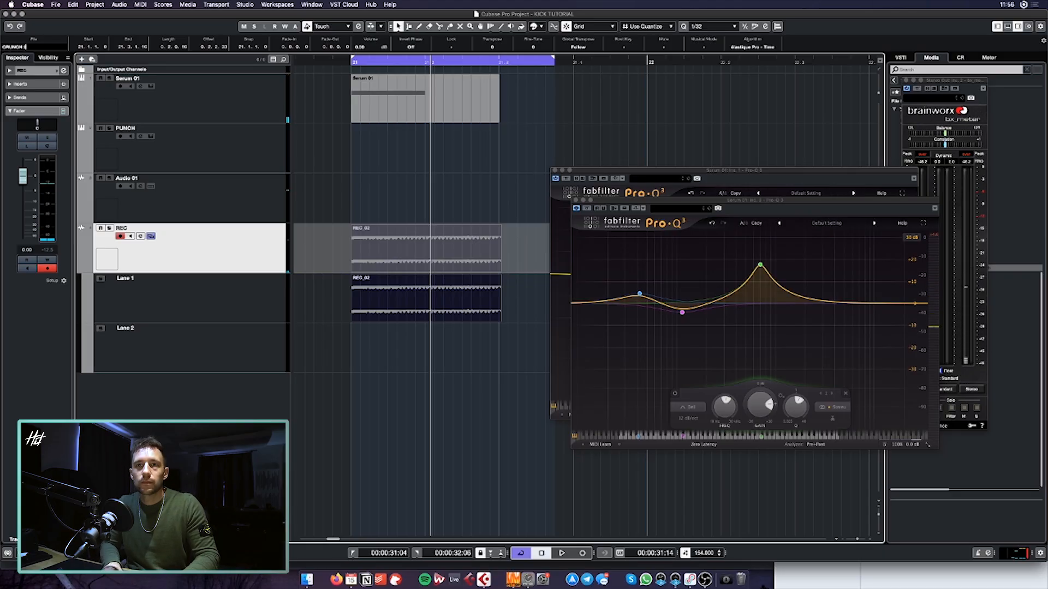
Cut about 20 dB at about 144 Hz in Serum 01's second Pro-Q 3 and record the variation onto the REC track
{"action": "key", "text": "space"}
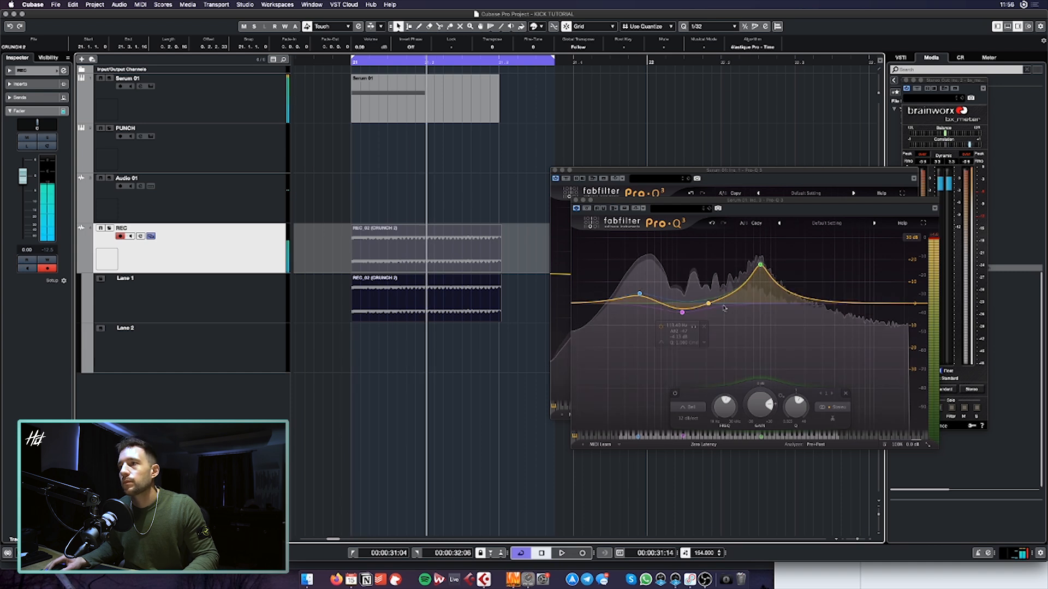
{"action": "key", "text": "space"}
{"action": "left_click_drag", "start_coordinate": [700, 309], "coordinate": [692, 352]}
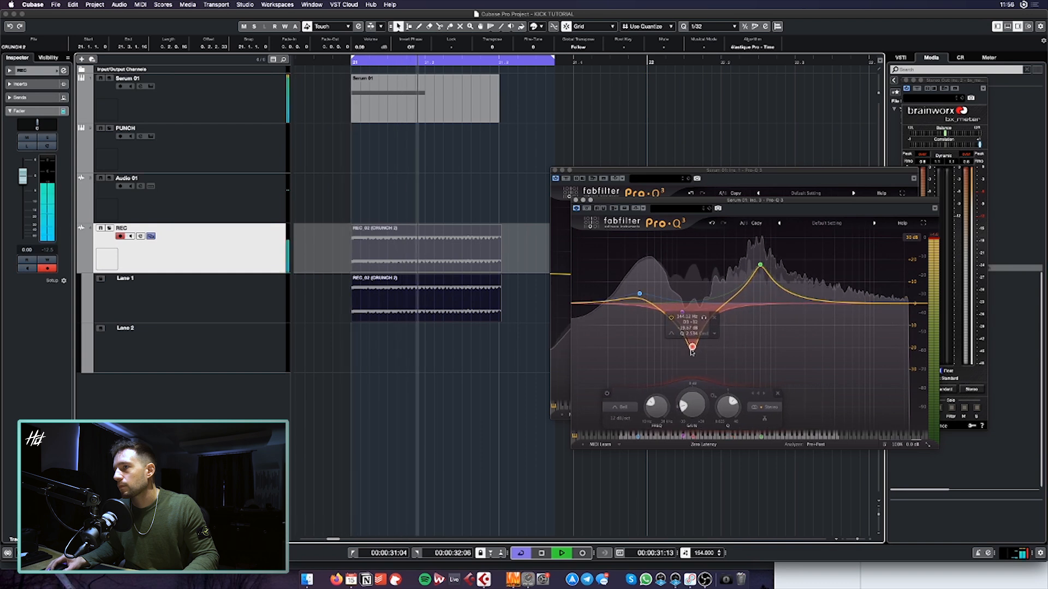
{"action": "key", "text": "KP_Multiply"}
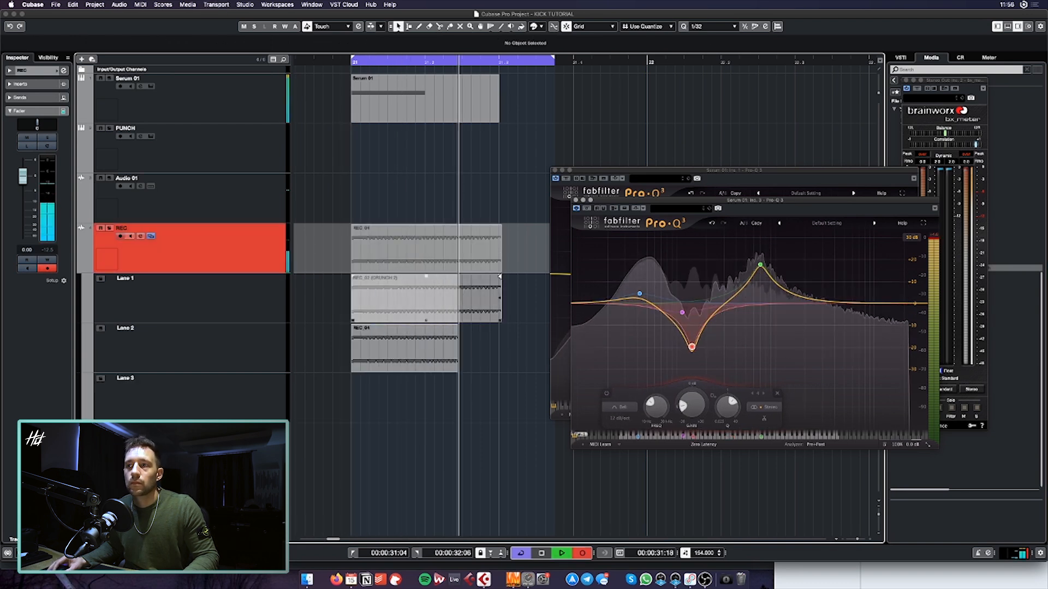
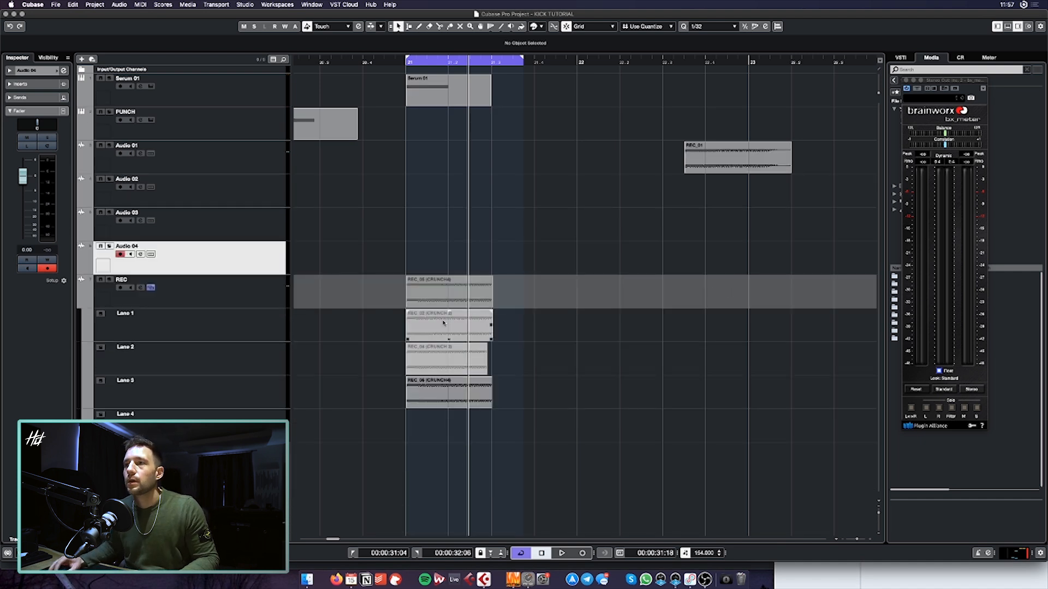
Move the CRUNCH 2, CRUNCH 3 and CRUNCH4 takes from the REC lanes onto the Audio 02, Audio 03 and Audio 04 tracks
{"action": "left_click_drag", "start_coordinate": [443, 322], "coordinate": [622, 206]}
{"action": "left_click_drag", "start_coordinate": [451, 364], "coordinate": [646, 234]}
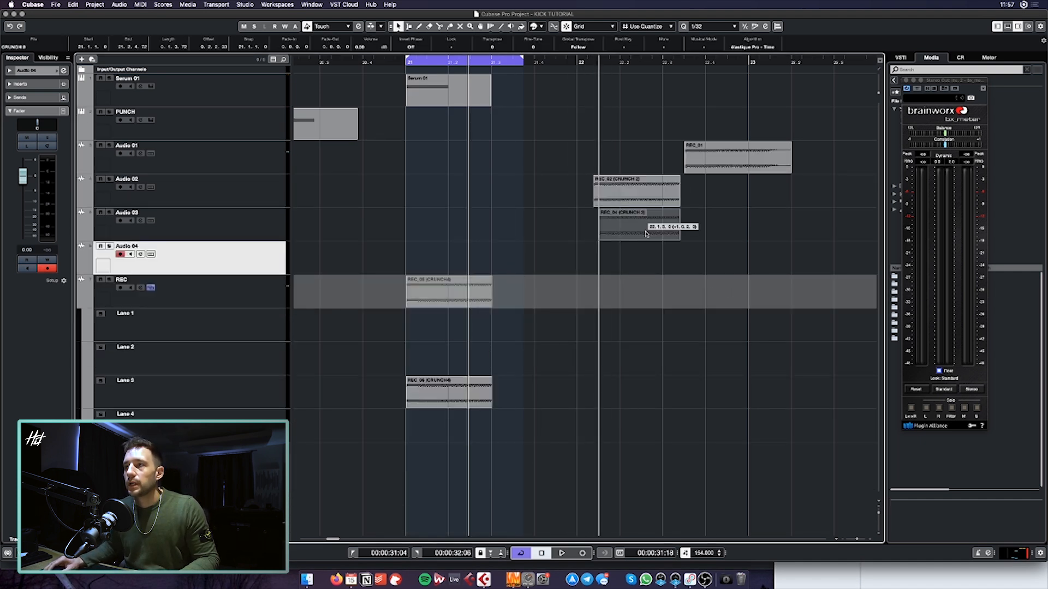
{"action": "left_click_drag", "start_coordinate": [431, 394], "coordinate": [607, 261]}
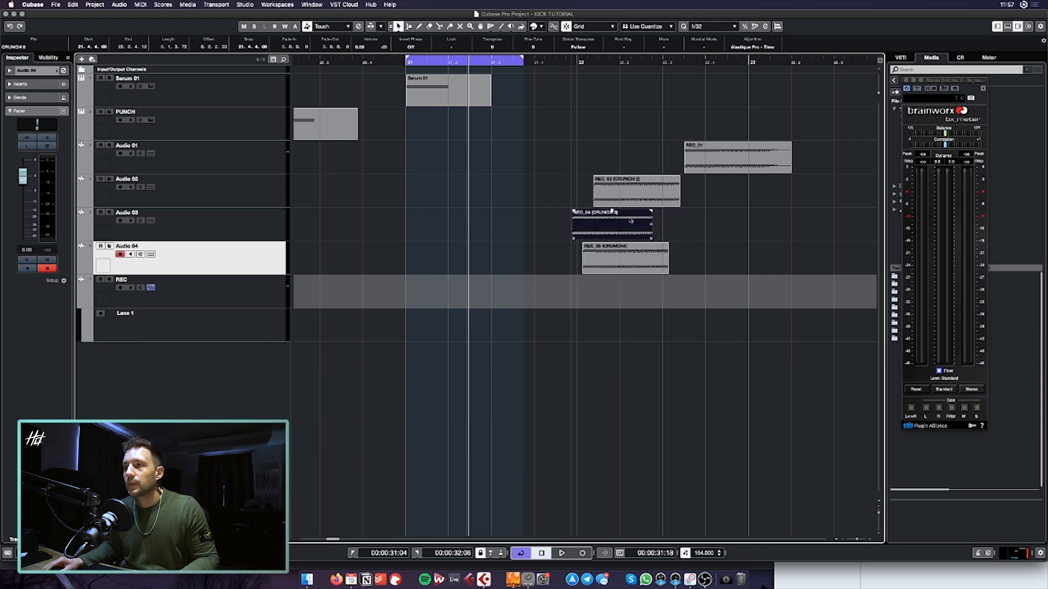
Move the REC_01 clip to the start of bar 23, set the loop around it and play it back
{"action": "scroll", "coordinate": [630, 221], "scroll_direction": "right", "scroll_amount": 2}
{"action": "left_click_drag", "start_coordinate": [657, 159], "coordinate": [717, 159]}
{"action": "key", "text": "p"}
{"action": "key", "text": "space"}
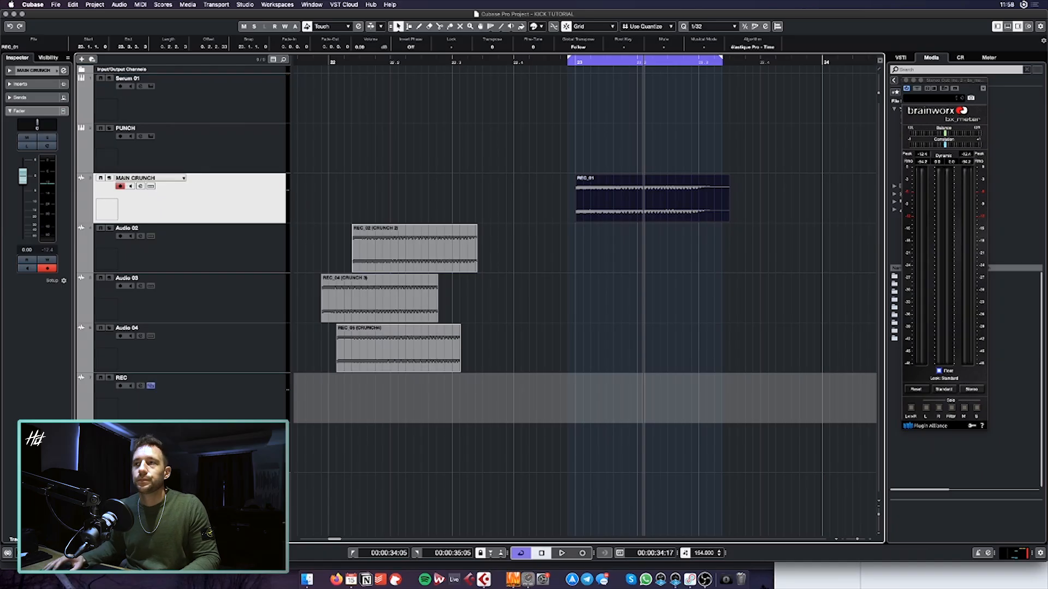
{"action": "key", "text": "super+Down"}
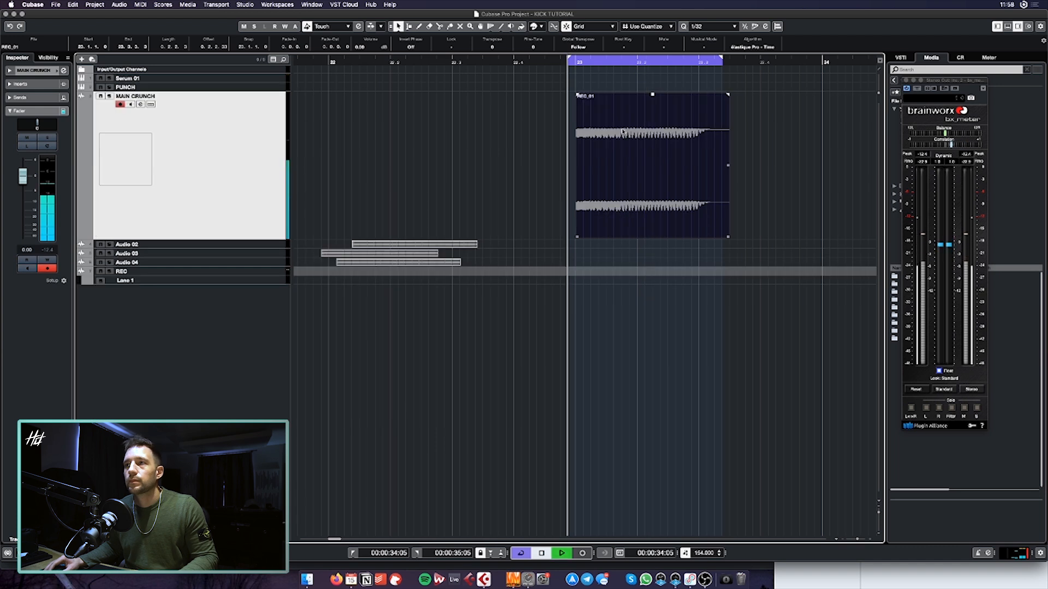
{"action": "key", "text": "super+Up"}
{"action": "key", "text": "space"}
{"action": "key", "text": "shift+h"}
{"action": "key", "text": "shift+h"}
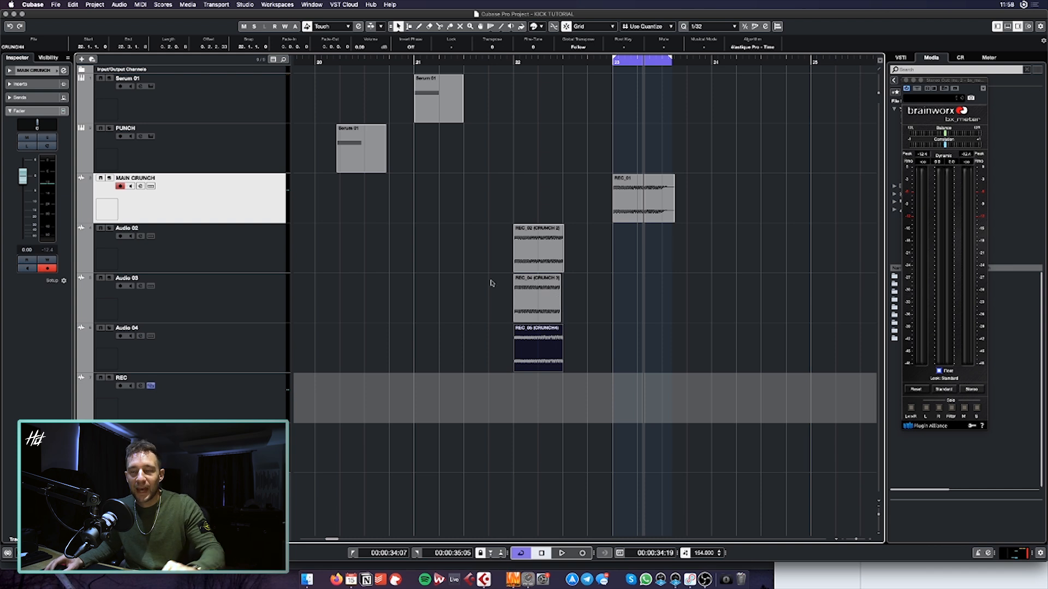
Load the Analog_BD_Sin wavetable into oscillator A of Serum 02 and lower its octave
{"action": "key", "text": "h"}
{"action": "key", "text": "h"}
{"action": "scroll", "coordinate": [554, 262], "scroll_direction": "right", "scroll_amount": 1}
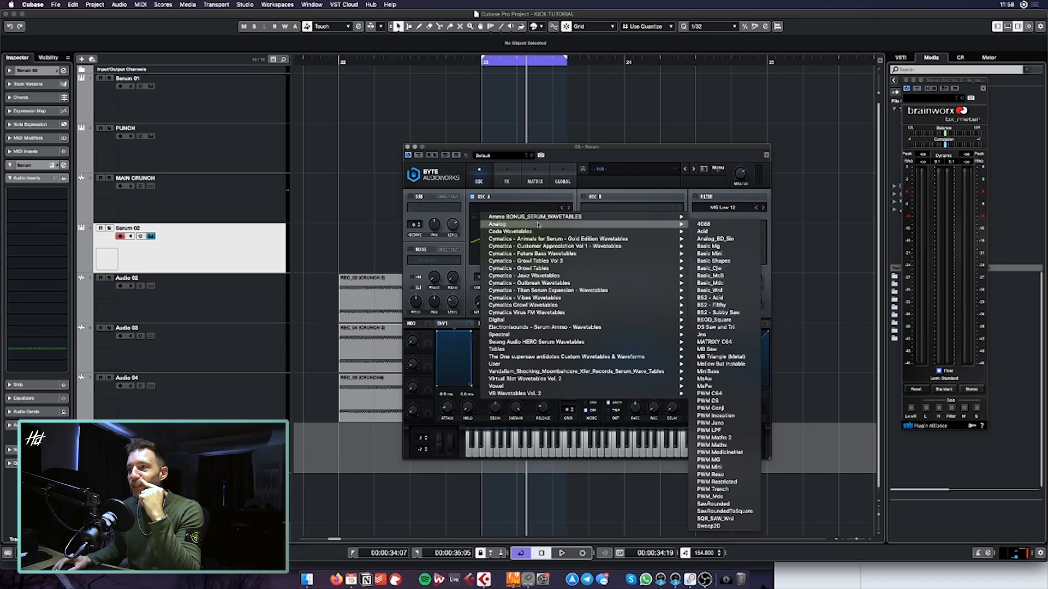
{"action": "left_click", "coordinate": [733, 240]}
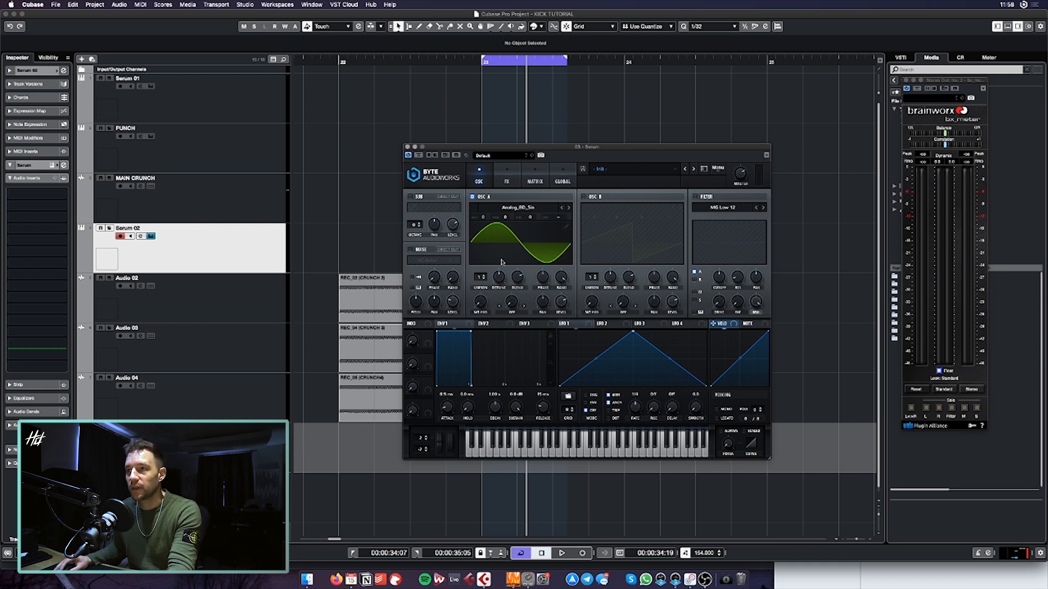
{"action": "left_click_drag", "start_coordinate": [483, 220], "coordinate": [482, 235]}
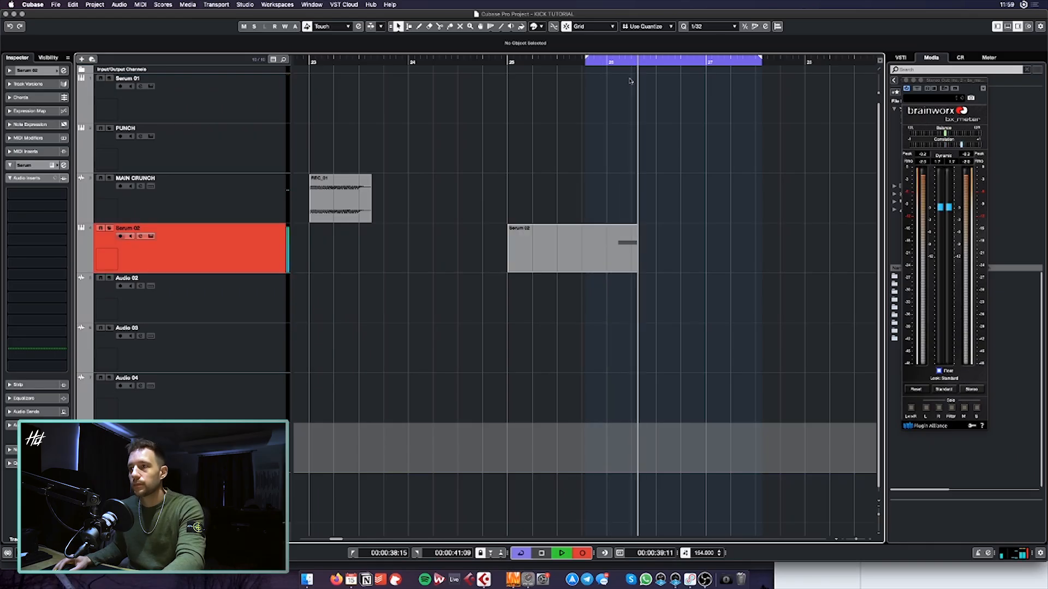
Stop recording, then trim the Serum 02 part to begin at bar 26 with its note aligned to the start
{"action": "key", "text": "space"}
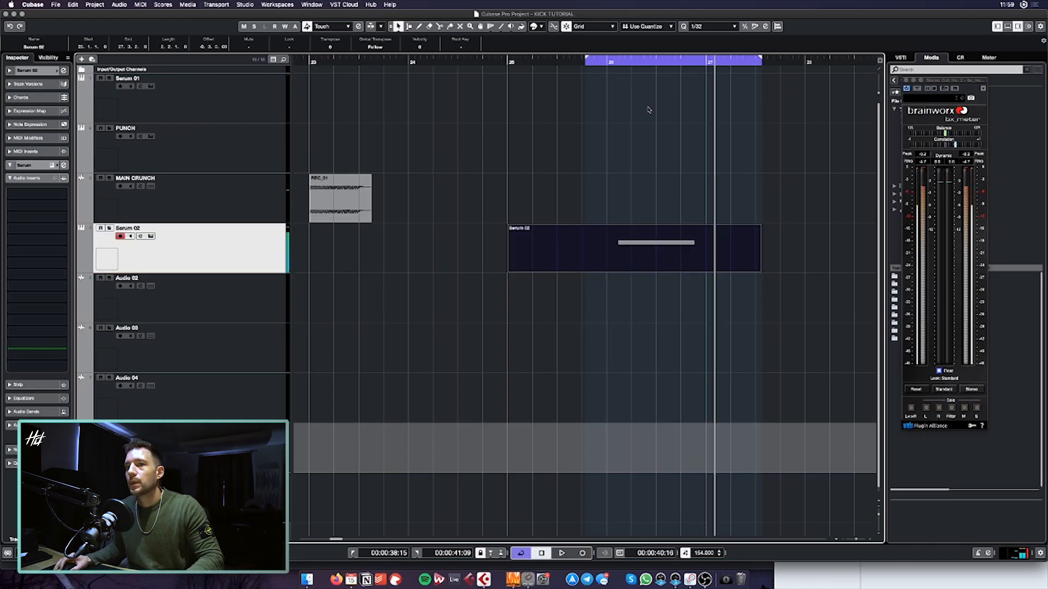
{"action": "left_click", "coordinate": [329, 390]}
{"action": "key", "text": "super+z"}
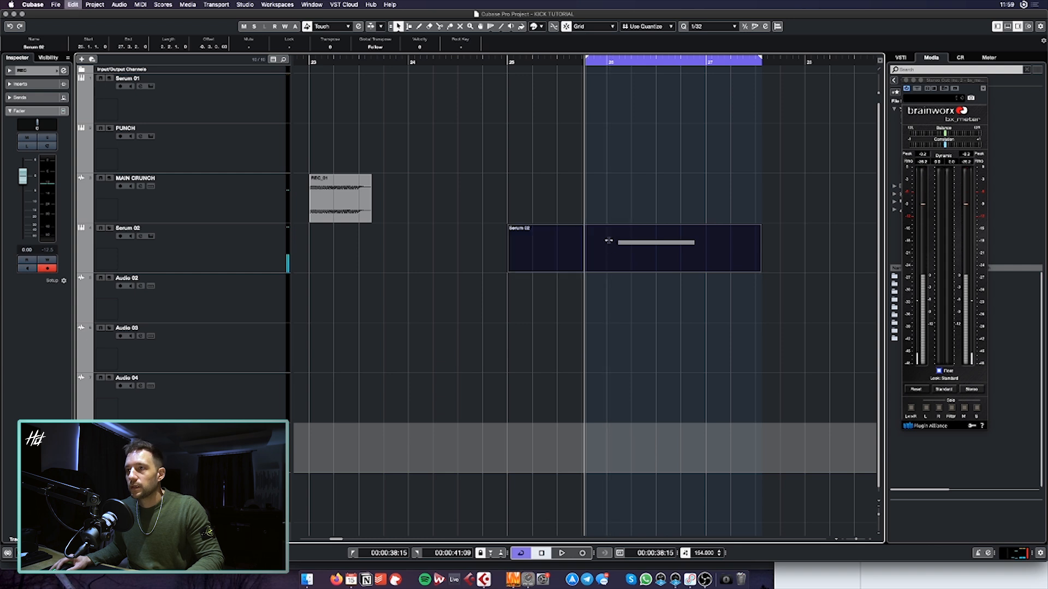
{"action": "left_click", "coordinate": [606, 242], "text": "alt"}
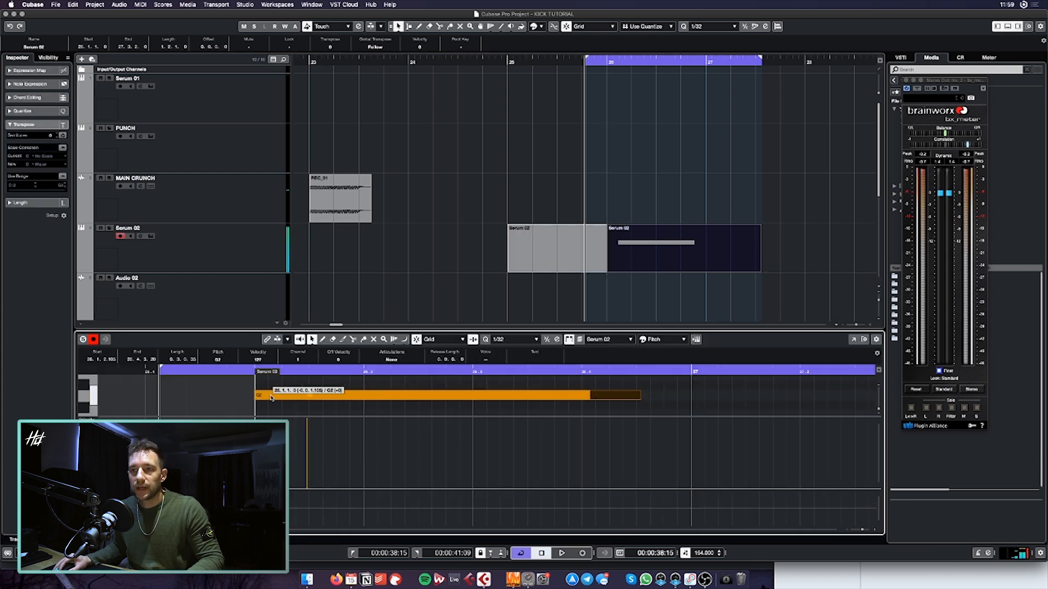
{"action": "key", "text": "Delete"}
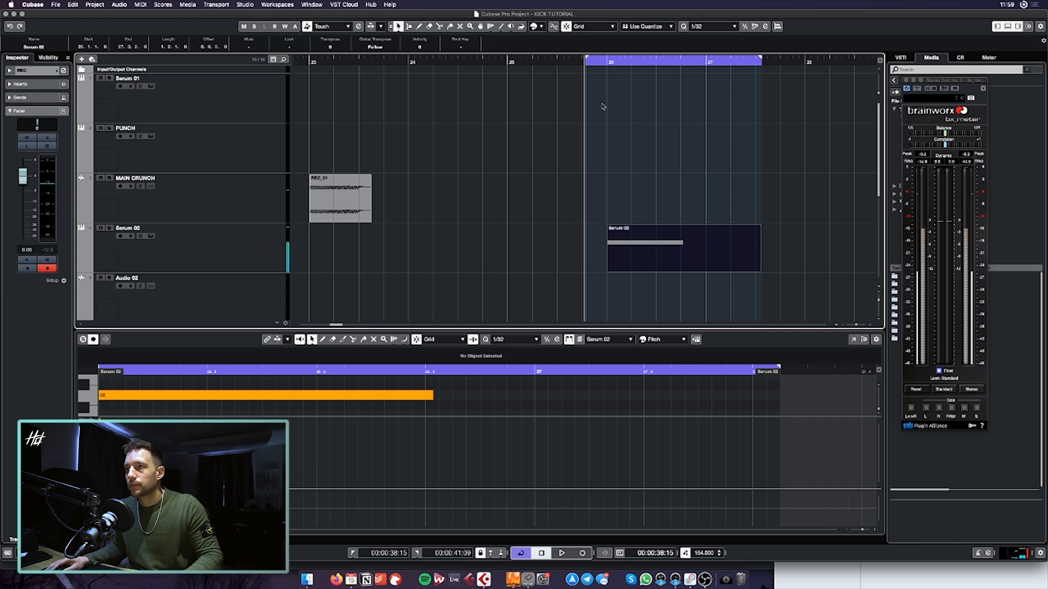
Set the loop start to bar 26 and record the Serum 02 note as audio onto the REC track
{"action": "left_click", "coordinate": [608, 64], "text": "super"}
{"action": "key", "text": "Return"}
{"action": "key", "text": "Return"}
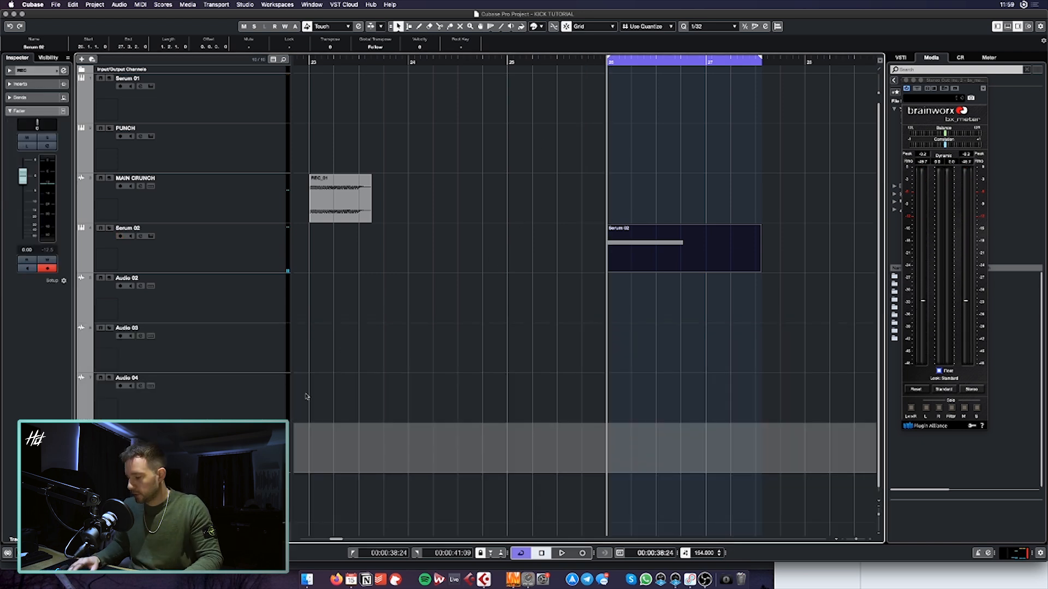
{"action": "key", "text": "KP_Multiply"}
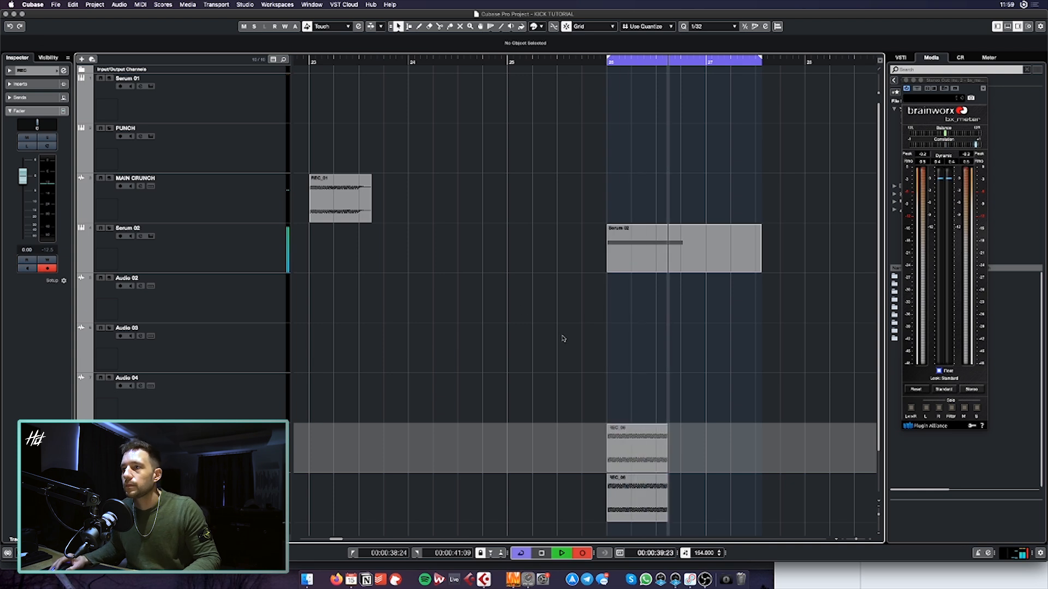
{"action": "key", "text": "space"}
{"action": "key", "text": "g"}
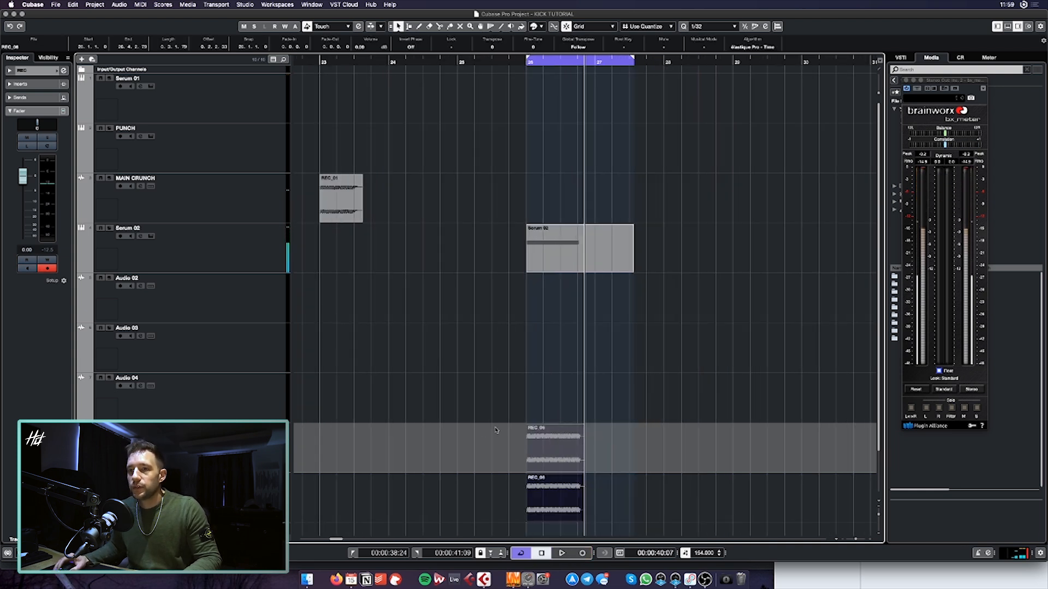
Add a stereo audio track named SUB below MAIN CRUNCH and move the new REC take onto it
{"action": "left_click", "coordinate": [233, 191]}
{"action": "key", "text": "t"}
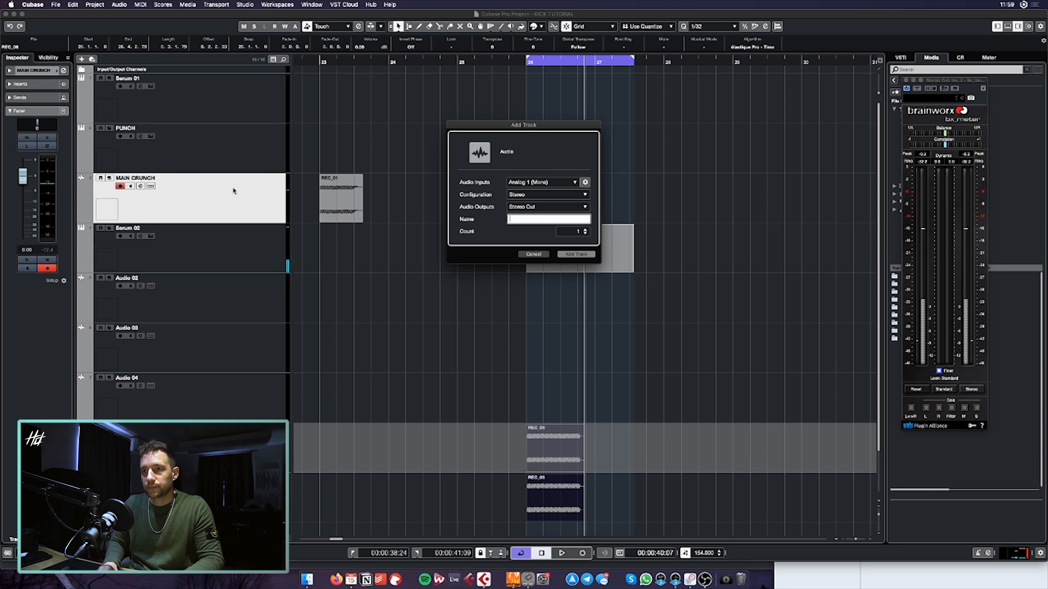
{"action": "key", "text": "Return"}
{"action": "scroll", "coordinate": [449, 392], "scroll_direction": "down", "scroll_amount": 1}
{"action": "left_click_drag", "start_coordinate": [532, 479], "coordinate": [402, 231]}
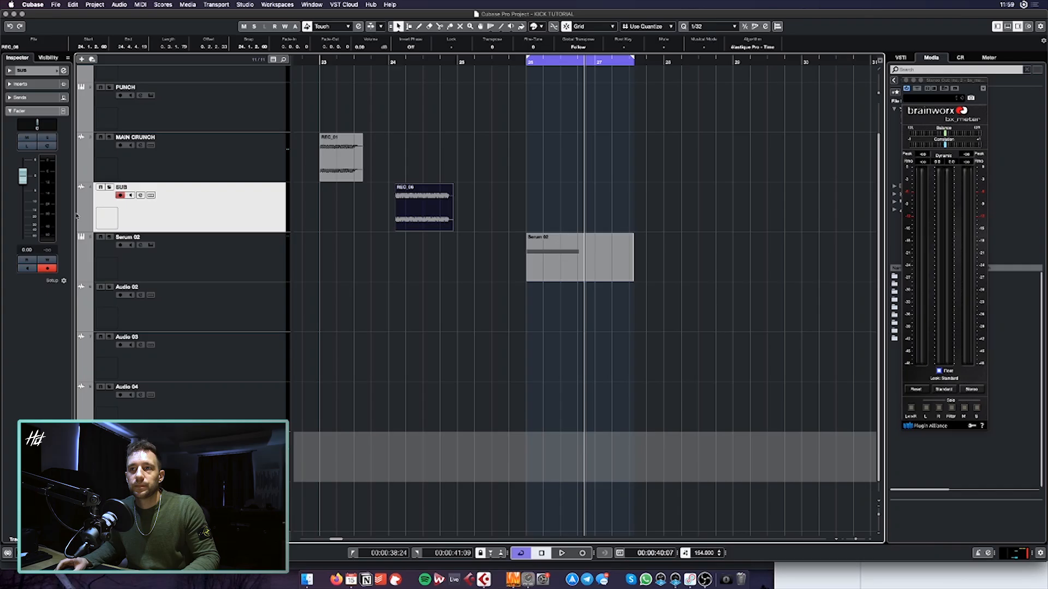
Set the loop range to the first beat of bar 23, at the start of the MAIN CRUNCH clip
{"action": "scroll", "coordinate": [85, 213], "scroll_direction": "down", "scroll_amount": 1}
{"action": "key", "text": "h"}
{"action": "key", "text": "h"}
{"action": "key", "text": "h"}
{"action": "scroll", "coordinate": [344, 226], "scroll_direction": "left", "scroll_amount": 5}
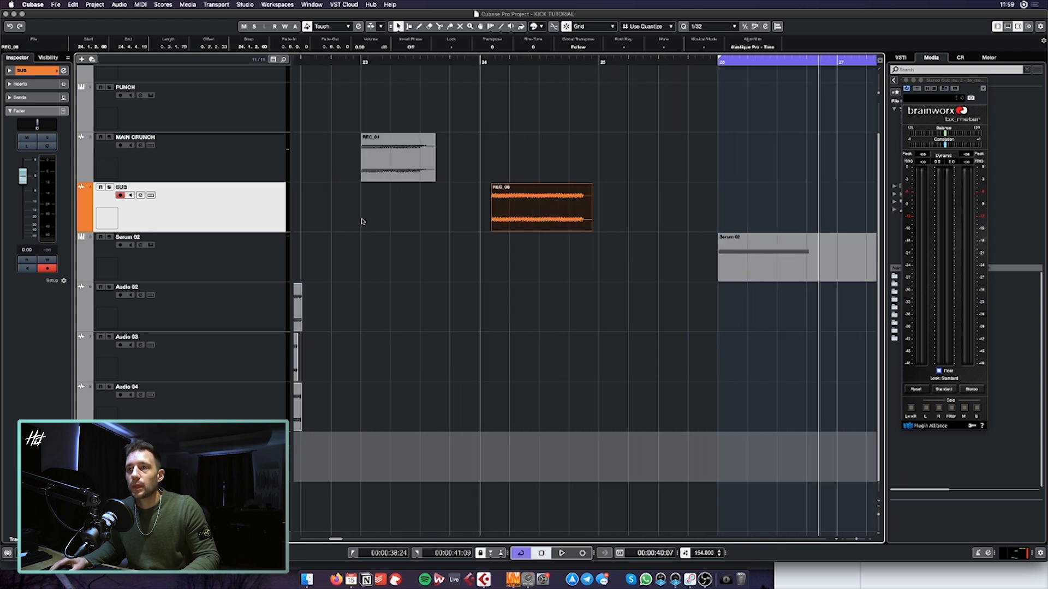
{"action": "left_click", "coordinate": [423, 63], "text": "super"}
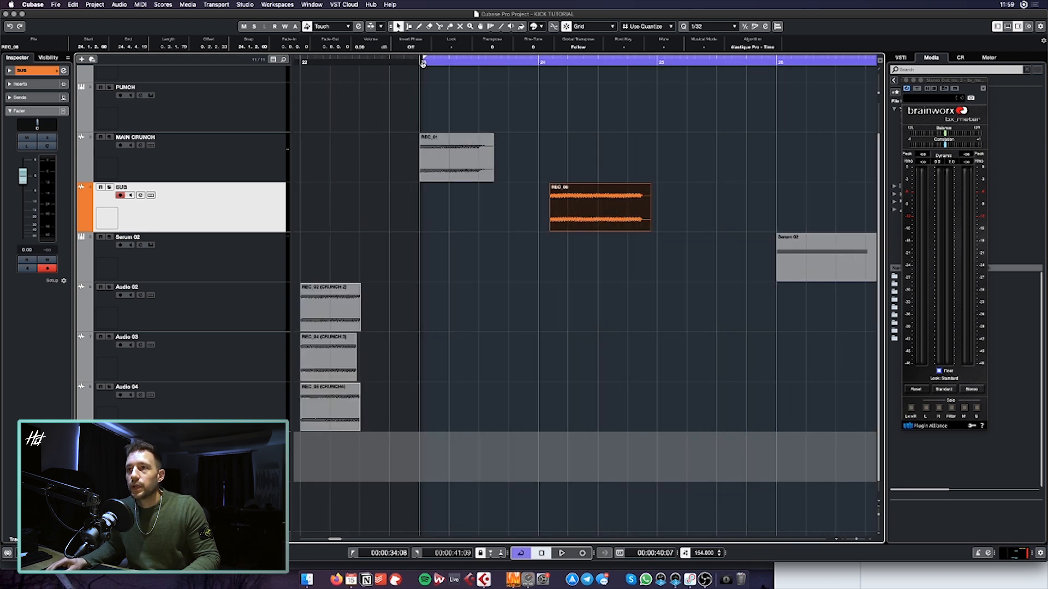
{"action": "left_click", "coordinate": [449, 64], "text": "alt"}
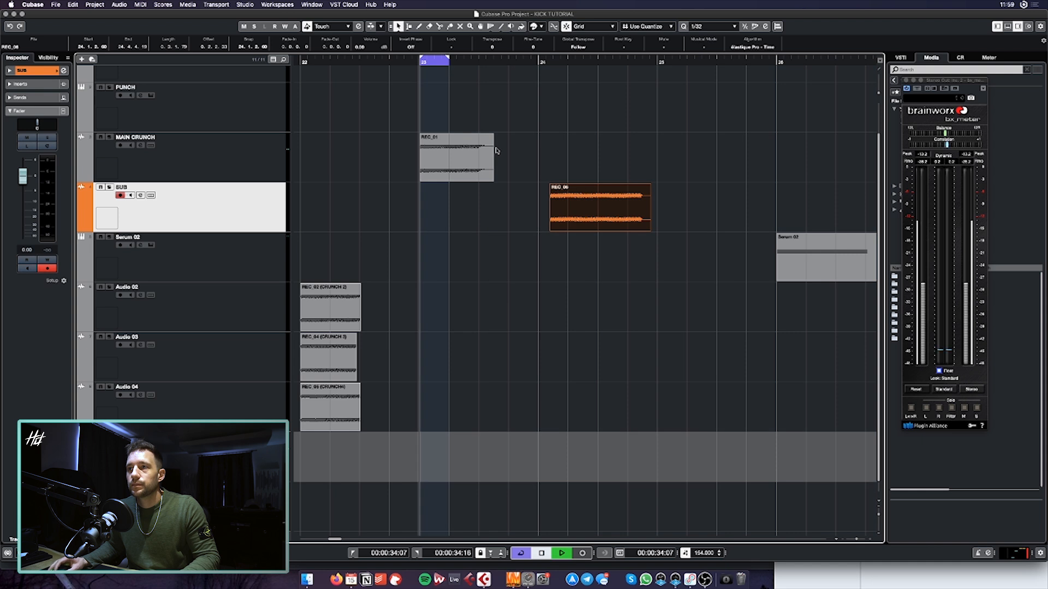
Select the MAIN CRUNCH track and listen to the looped start of its clip while checking the waveform
{"action": "key", "text": "h"}
{"action": "key", "text": "h"}
{"action": "key", "text": "h"}
{"action": "left_click", "coordinate": [266, 153]}
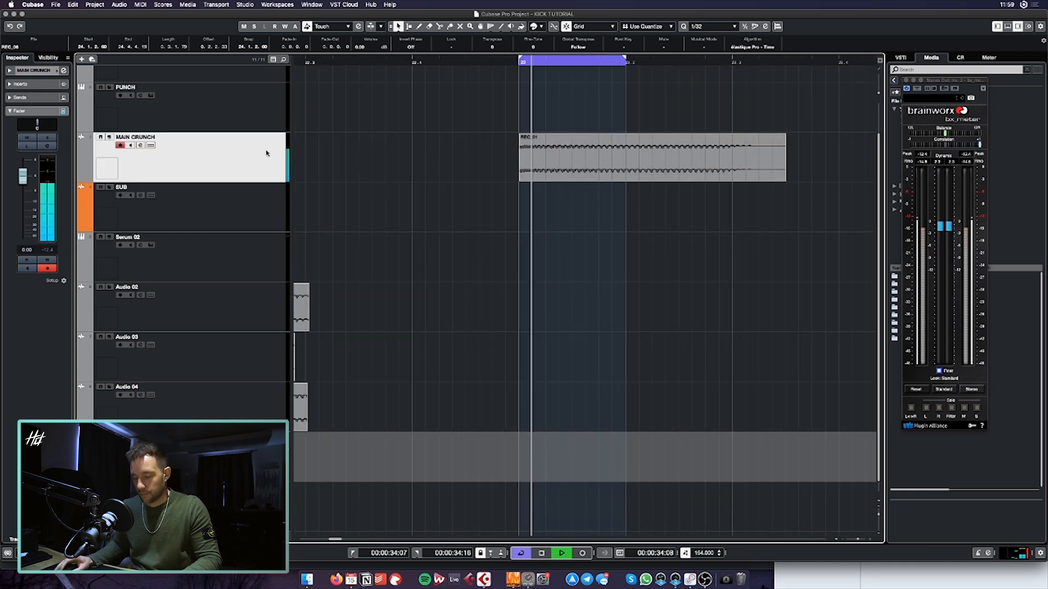
{"action": "key", "text": "shift+h"}
{"action": "key", "text": "shift+h"}
{"action": "key", "text": "shift+h"}
{"action": "key", "text": "shift+h"}
{"action": "key", "text": "shift+h"}
{"action": "key", "text": "shift+h"}
{"action": "scroll", "coordinate": [407, 210], "scroll_direction": "right", "scroll_amount": 2}
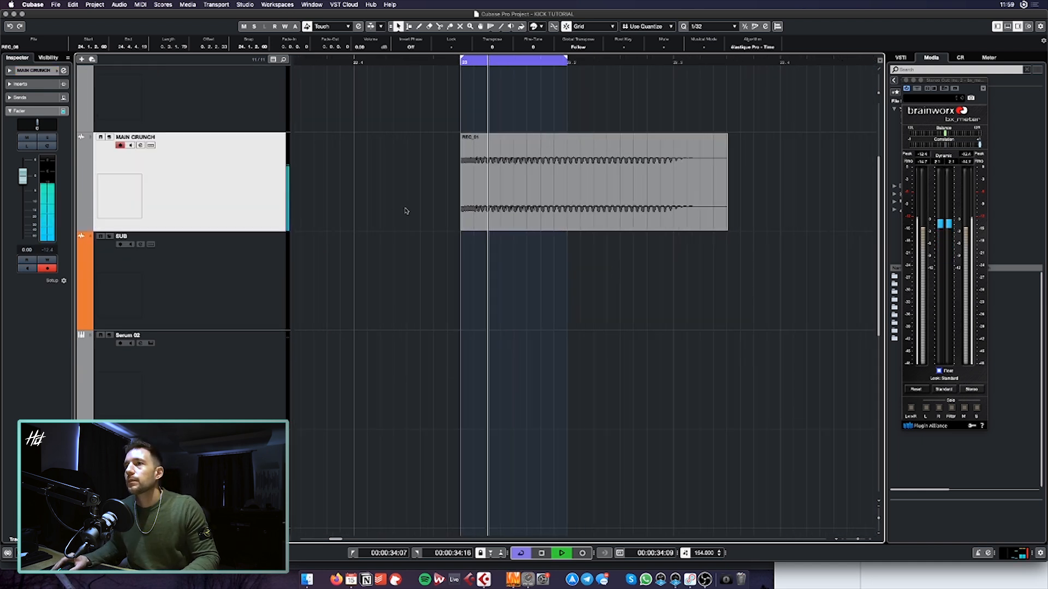
{"action": "key", "text": "space"}
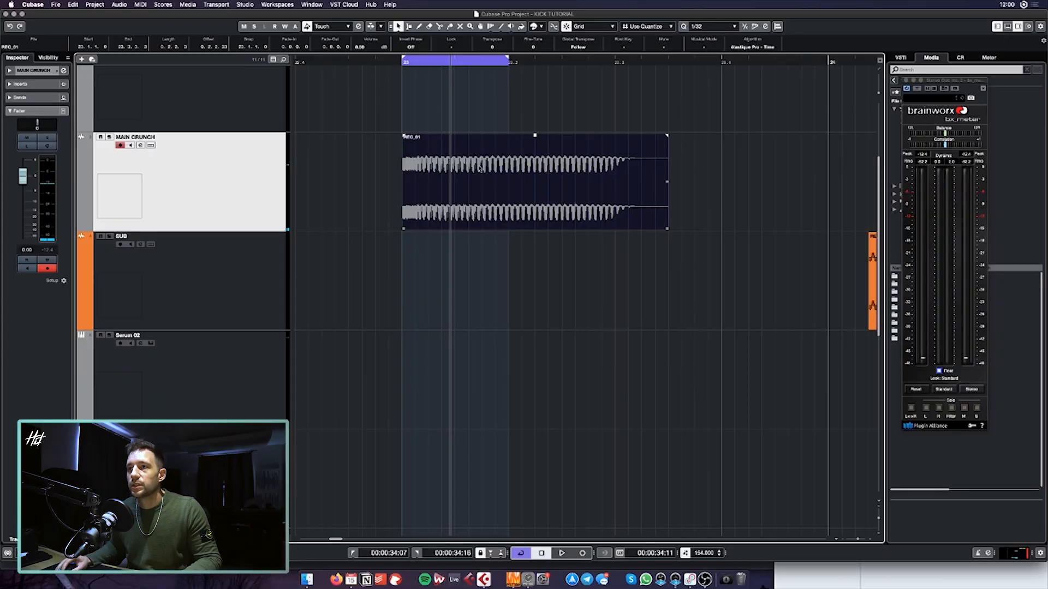
Open the MAIN CRUNCH channel settings and load VPS Scope into the second insert slot
{"action": "key", "text": "e"}
{"action": "left_click", "coordinate": [548, 296]}
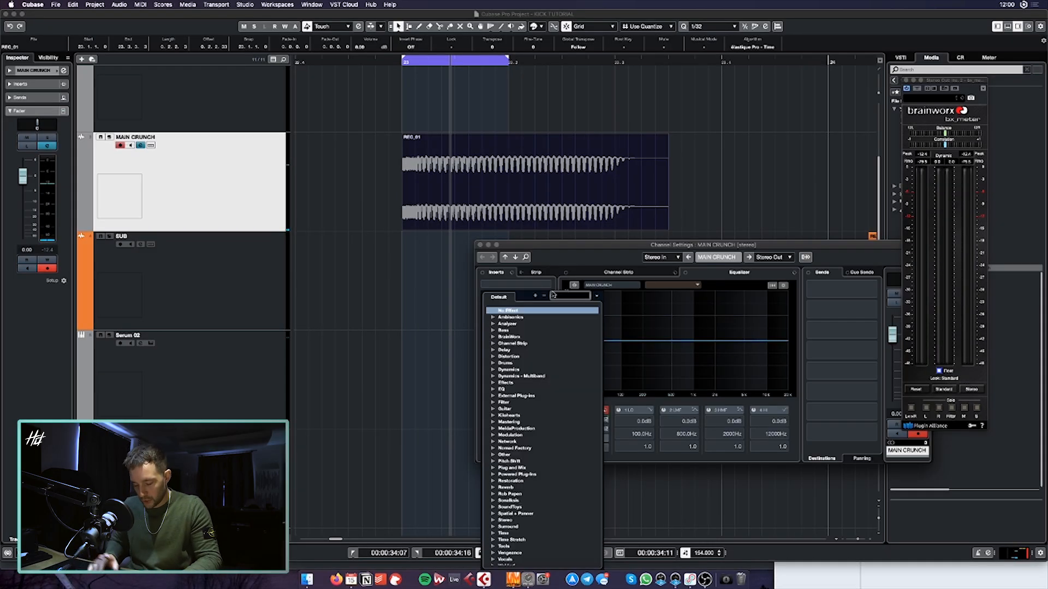
{"action": "type", "text": "scope"}
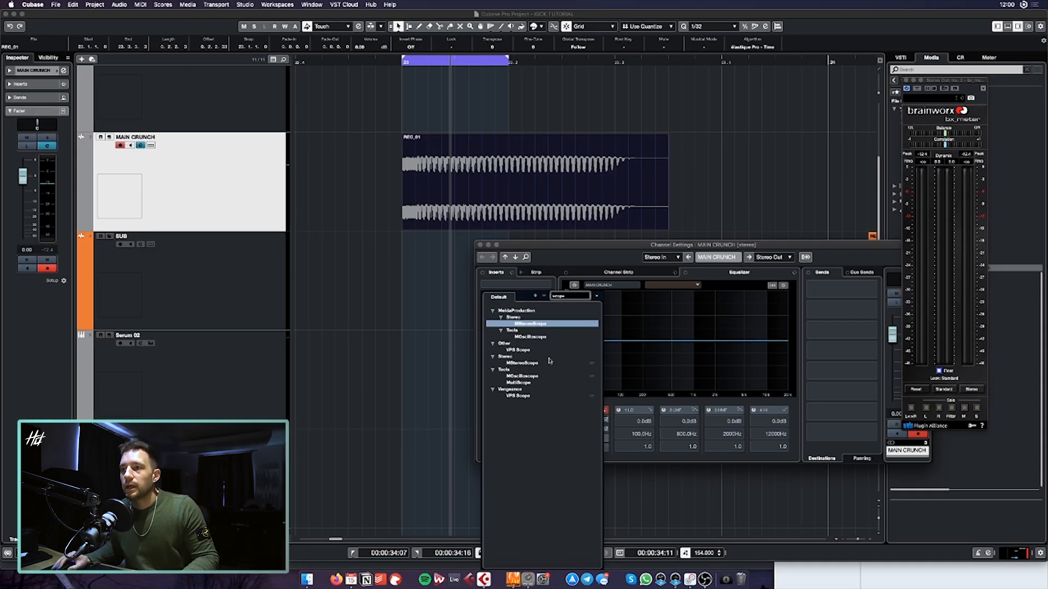
{"action": "left_click", "coordinate": [518, 397]}
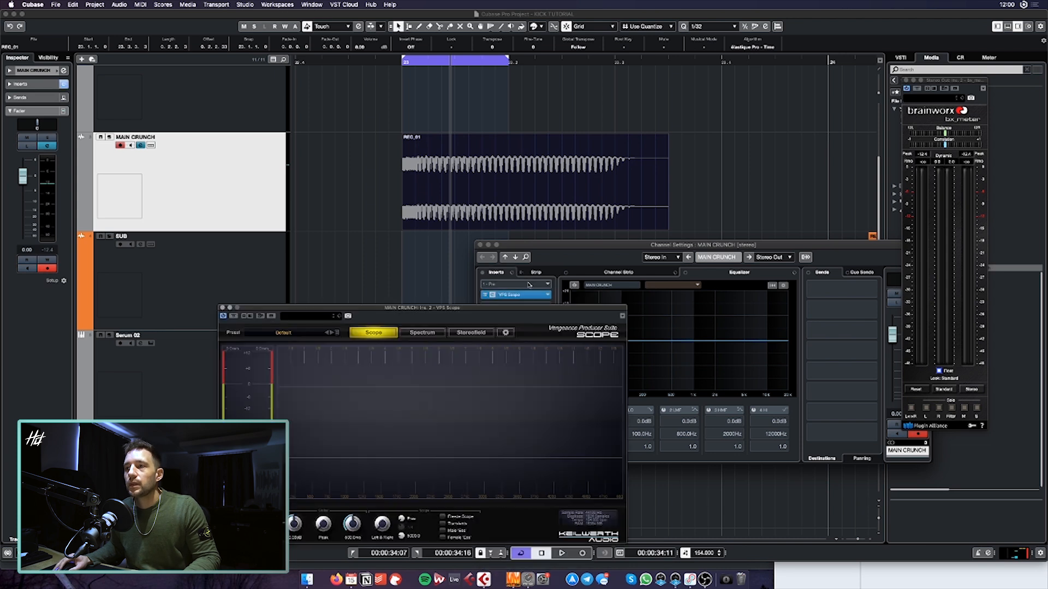
Load Pro-Q 3 into MAIN CRUNCH's first insert slot and place its window beside the VPS Scope window
{"action": "left_click", "coordinate": [548, 284]}
{"action": "type", "text": "pro q"}
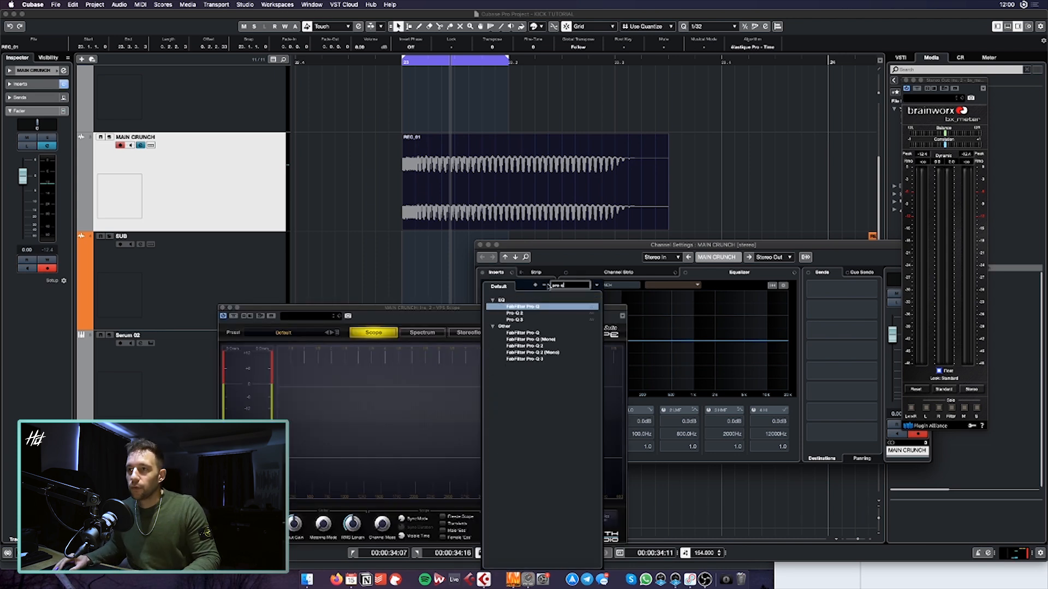
{"action": "left_click", "coordinate": [517, 320]}
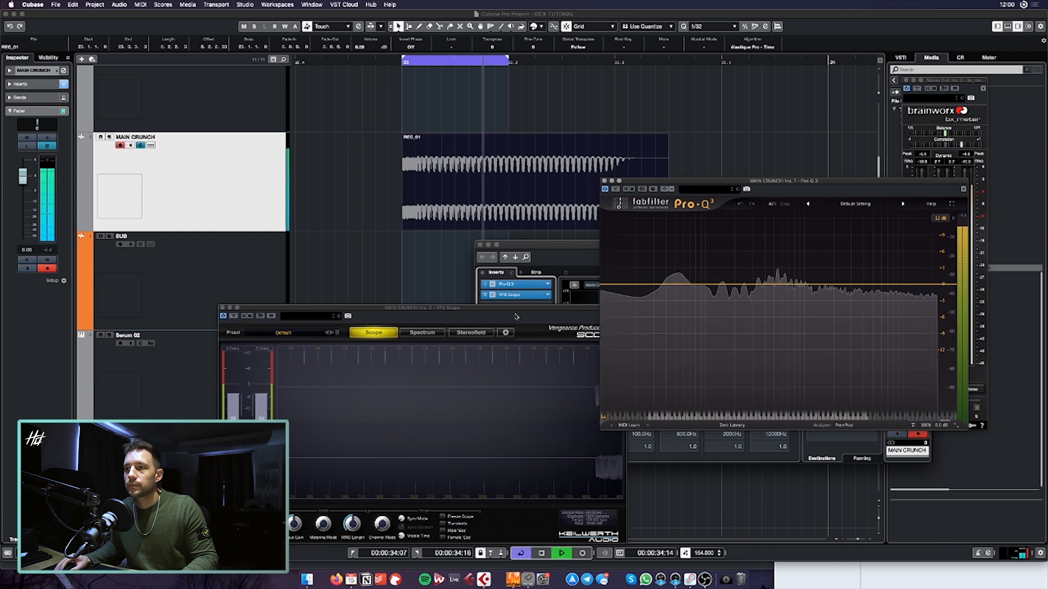
{"action": "left_click_drag", "start_coordinate": [511, 308], "coordinate": [440, 213]}
{"action": "key", "text": "space"}
{"action": "left_click_drag", "start_coordinate": [714, 179], "coordinate": [704, 147]}
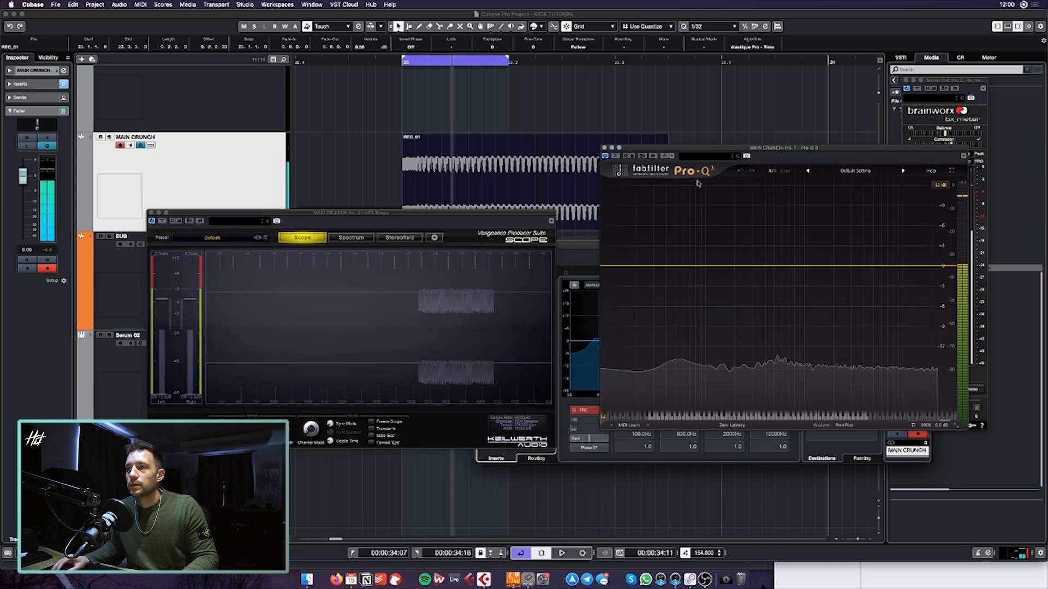
Add a low cut and a gentle high-shelf boost in MAIN CRUNCH's Pro-Q 3 while checking the looped sound
{"action": "double_click", "coordinate": [610, 266]}
{"action": "key", "text": "space"}
{"action": "key", "text": "space"}
{"action": "key", "text": "space"}
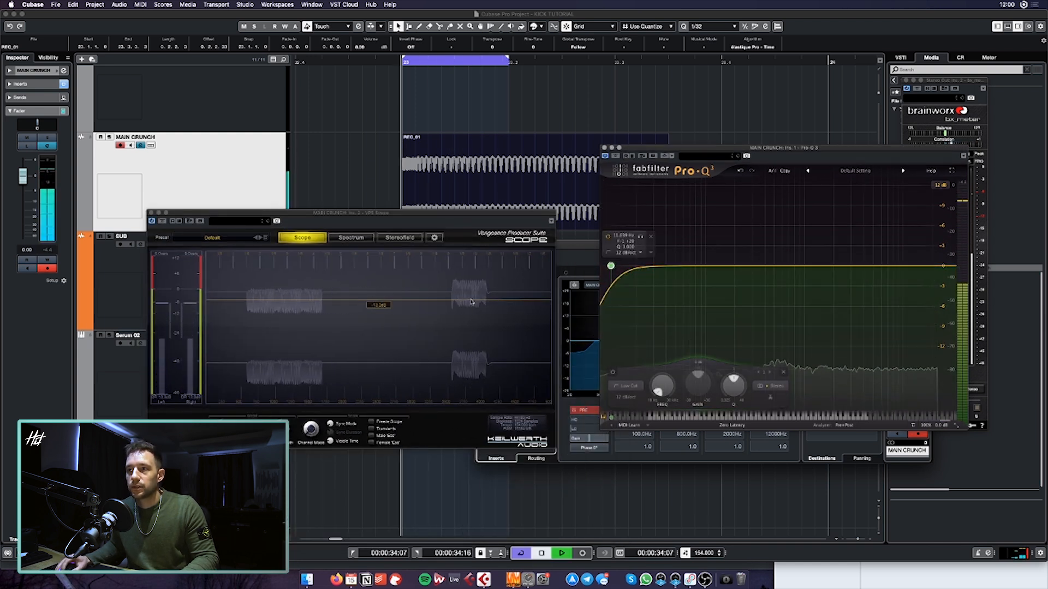
{"action": "left_click_drag", "start_coordinate": [611, 266], "coordinate": [701, 268]}
{"action": "left_click_drag", "start_coordinate": [926, 268], "coordinate": [862, 260]}
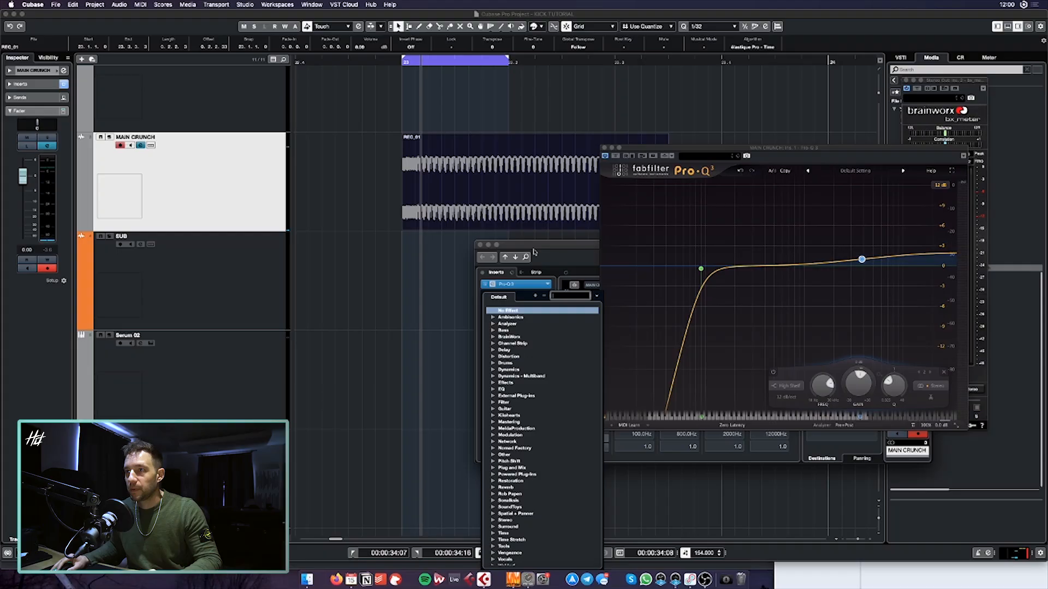
Shape the ShaperBox 2 volume curve on MAIN CRUNCH with a silent start, an earlier steep rise and a rounded fall at the end
{"action": "left_click", "coordinate": [534, 252]}
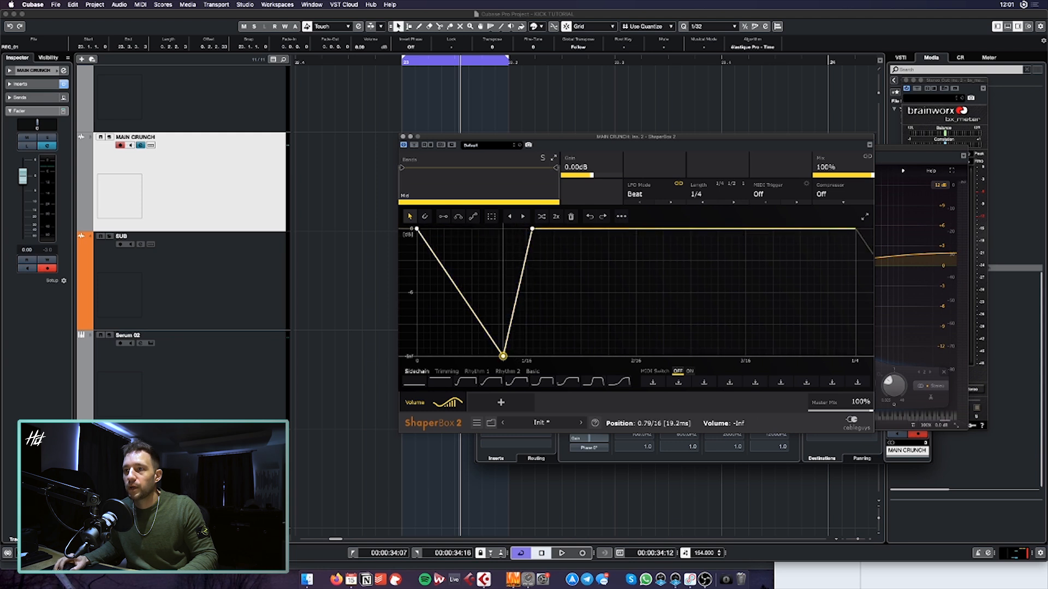
{"action": "left_click_drag", "start_coordinate": [784, 244], "coordinate": [818, 228]}
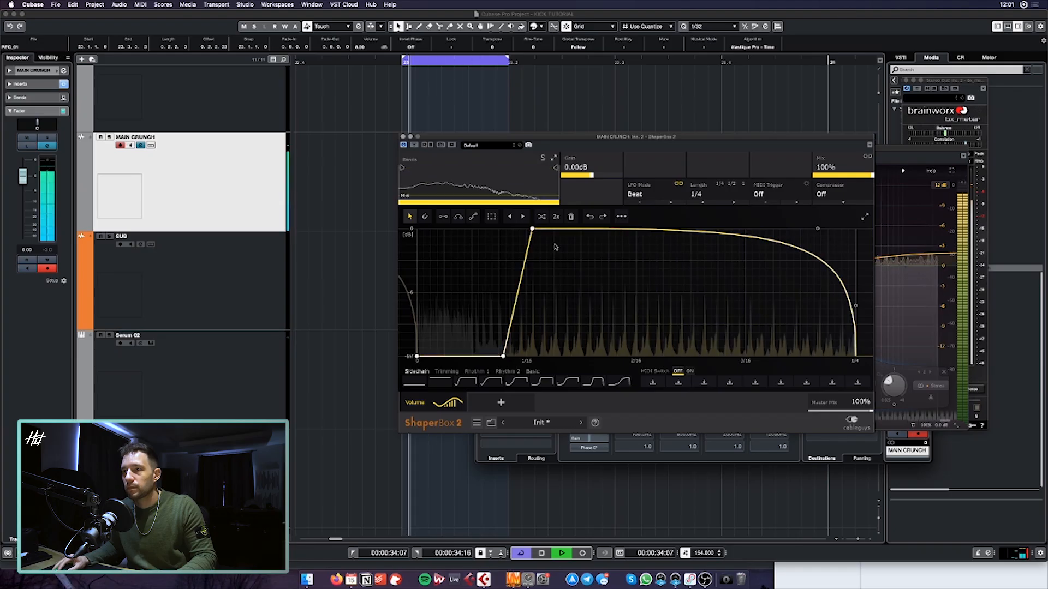
{"action": "left_click_drag", "start_coordinate": [532, 230], "coordinate": [520, 229]}
{"action": "left_click_drag", "start_coordinate": [482, 328], "coordinate": [486, 355]}
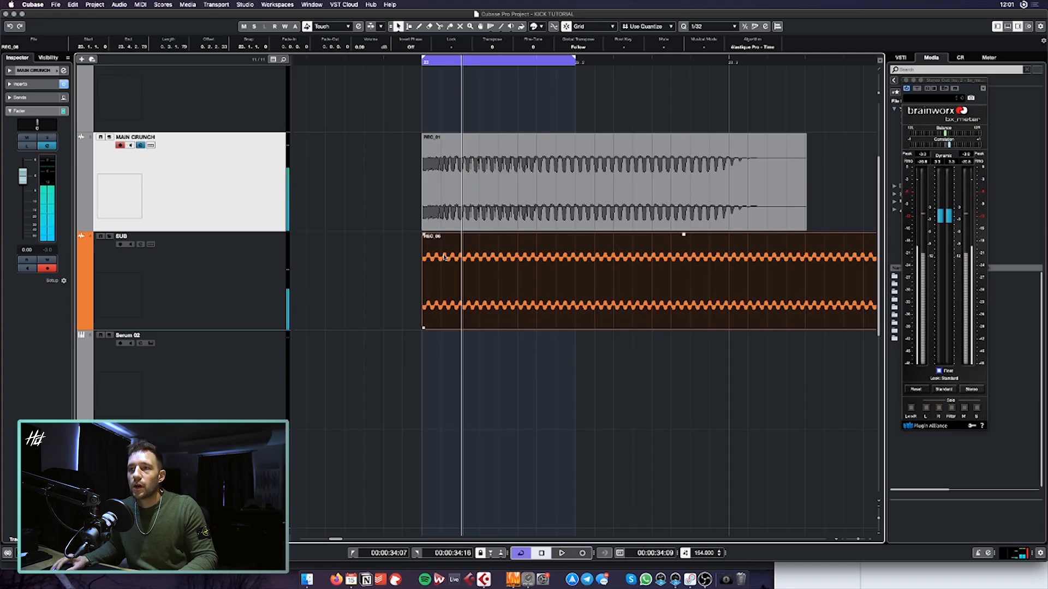
Fade in the start of the SUB clip with a curved ramp and cut the clip off at the loop's end
{"action": "left_click", "coordinate": [732, 225]}
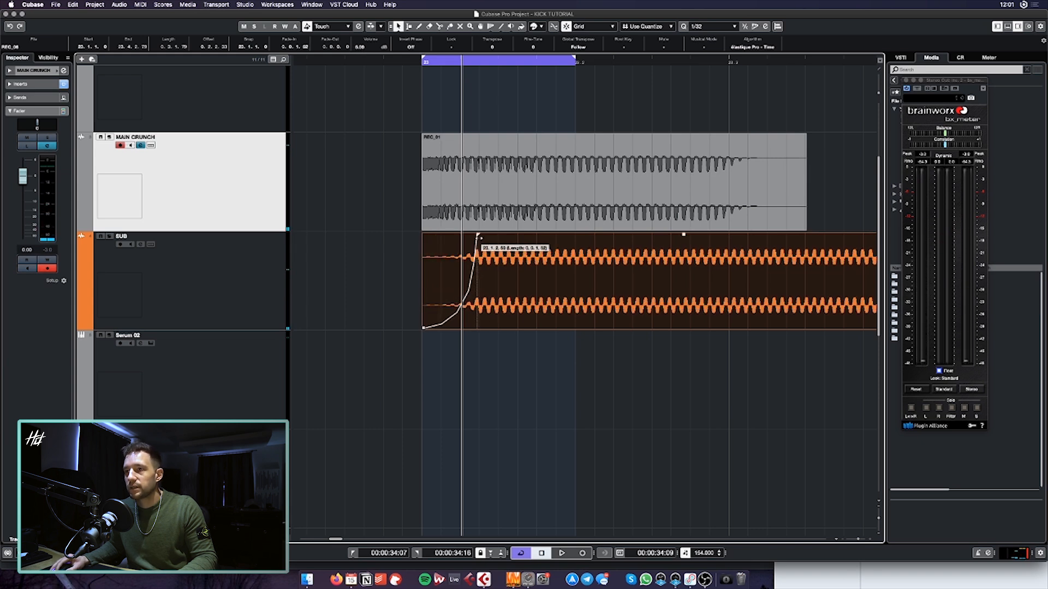
{"action": "key", "text": "Delete"}
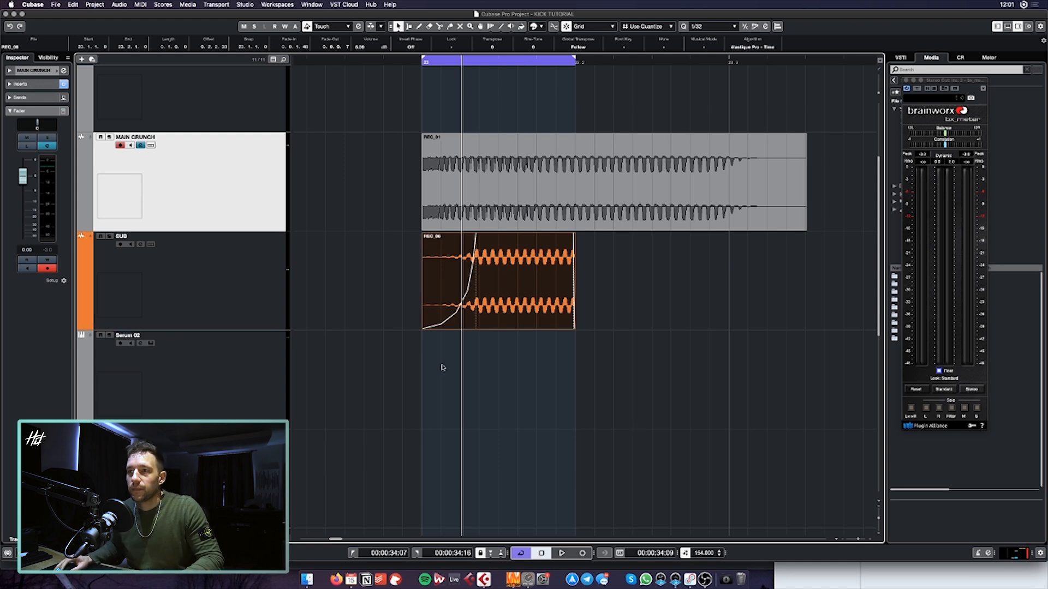
Select the SUB track and set the quantize value to 1/16
{"action": "left_click", "coordinate": [291, 287]}
{"action": "left_click", "coordinate": [704, 26]}
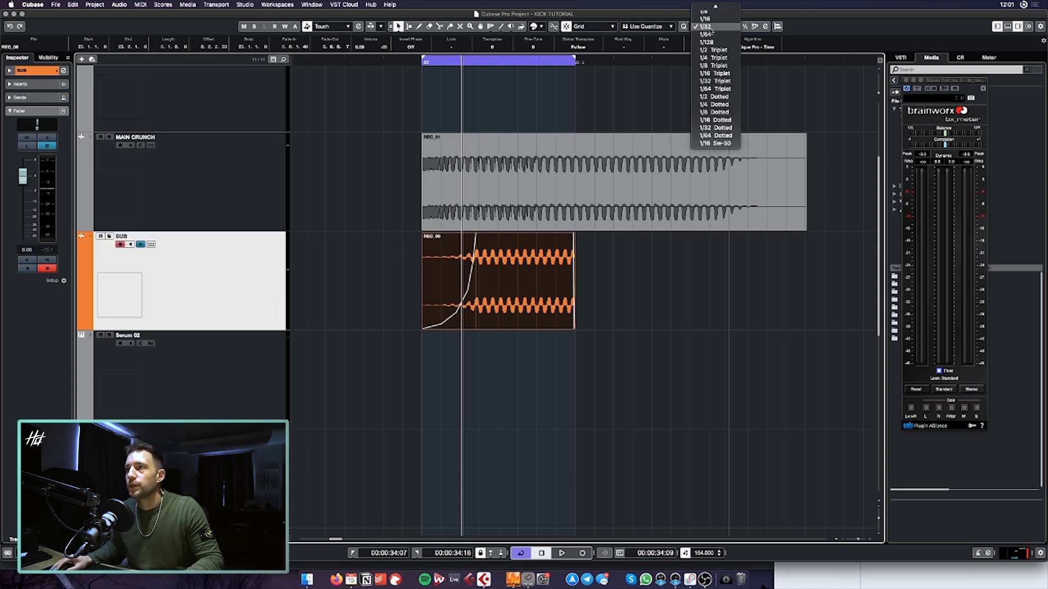
{"action": "left_click", "coordinate": [705, 18]}
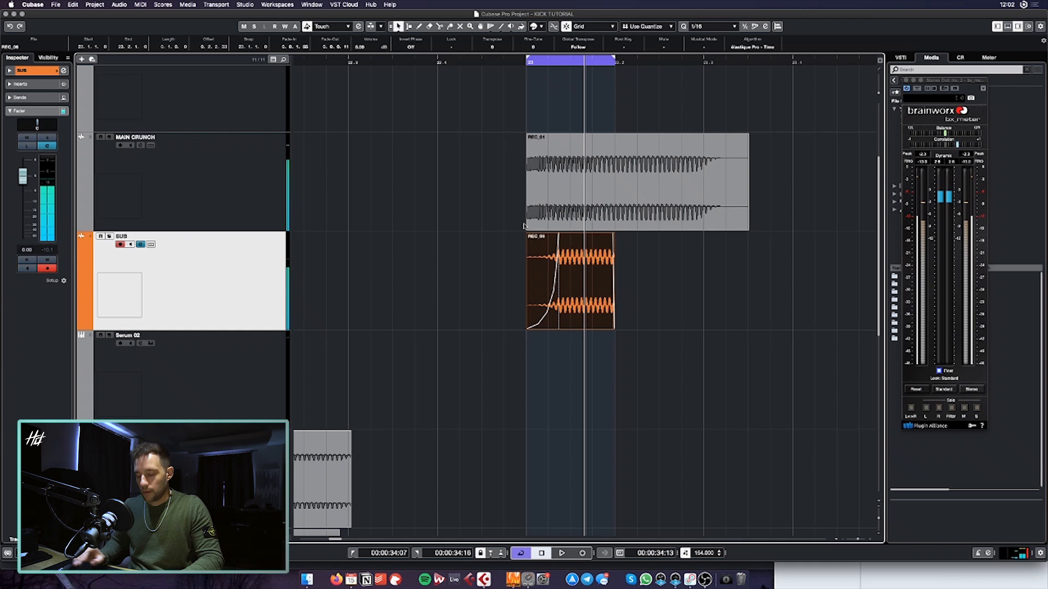
Loop the first beat of the PUNCH track's MIDI clip at bar 20, select the PUNCH track and audition it
{"action": "key", "text": "g"}
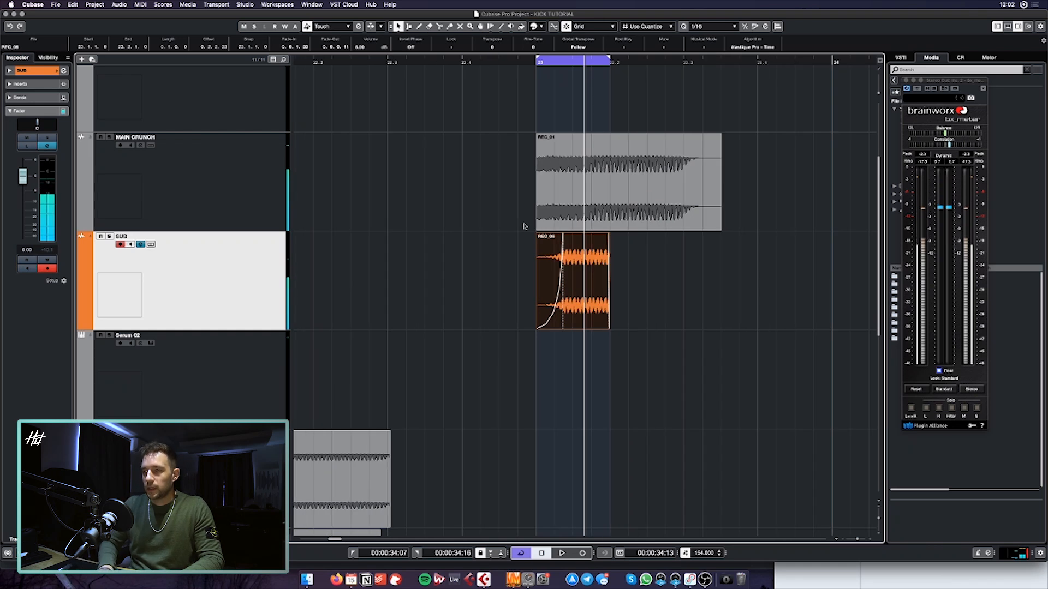
{"action": "key", "text": "shift+g"}
{"action": "key", "text": "shift+g"}
{"action": "key", "text": "shift+g"}
{"action": "key", "text": "shift+g"}
{"action": "key", "text": "shift+g"}
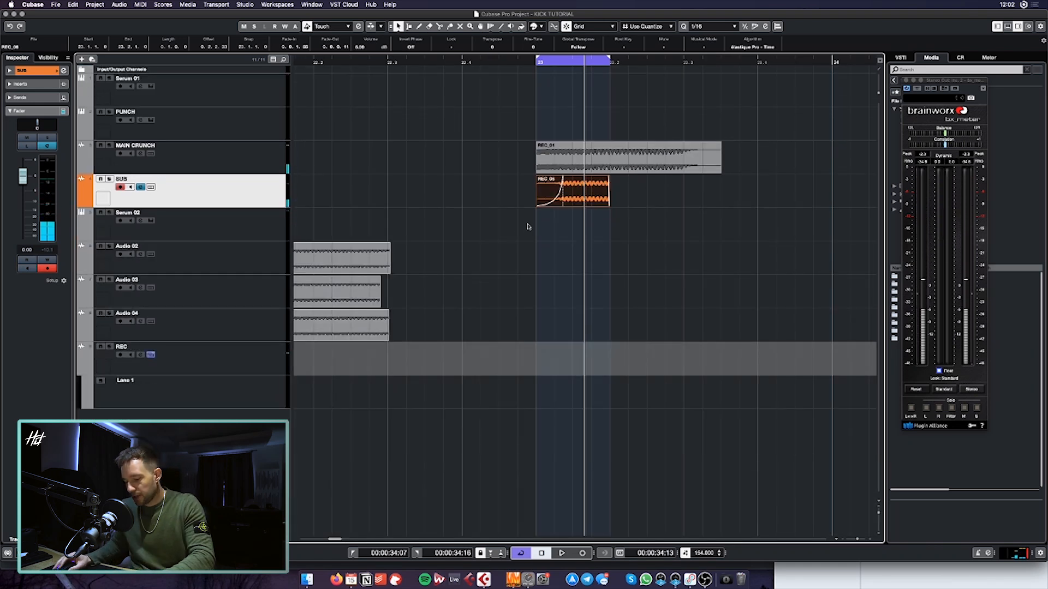
{"action": "key", "text": "shift+h"}
{"action": "key", "text": "shift+h"}
{"action": "key", "text": "shift+h"}
{"action": "key", "text": "g"}
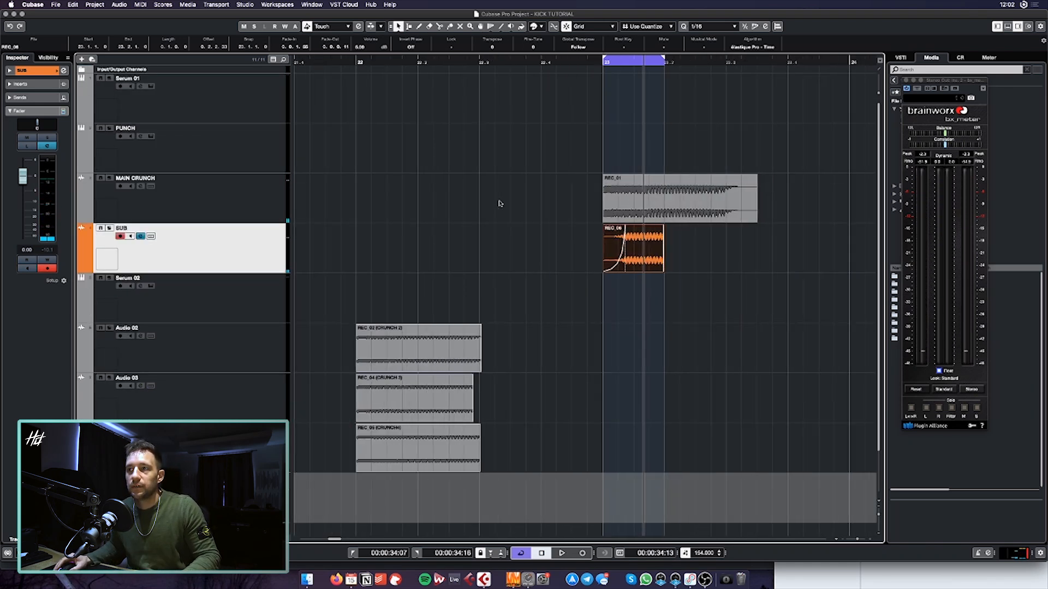
{"action": "key", "text": "g"}
{"action": "scroll", "coordinate": [513, 204], "scroll_direction": "left", "scroll_amount": 4}
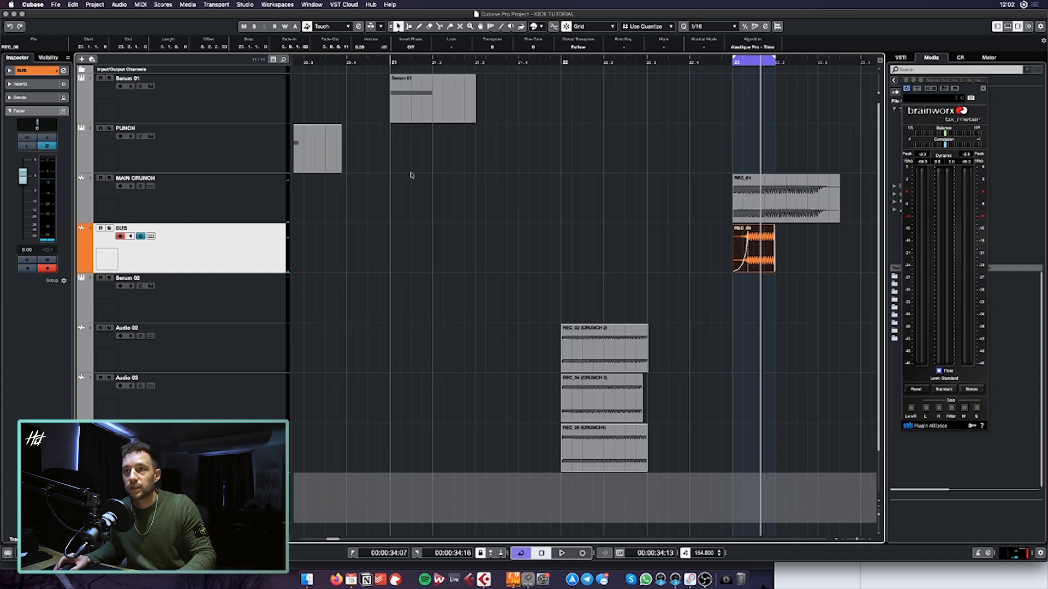
{"action": "left_click", "coordinate": [322, 148]}
{"action": "scroll", "coordinate": [383, 166], "scroll_direction": "left", "scroll_amount": 3}
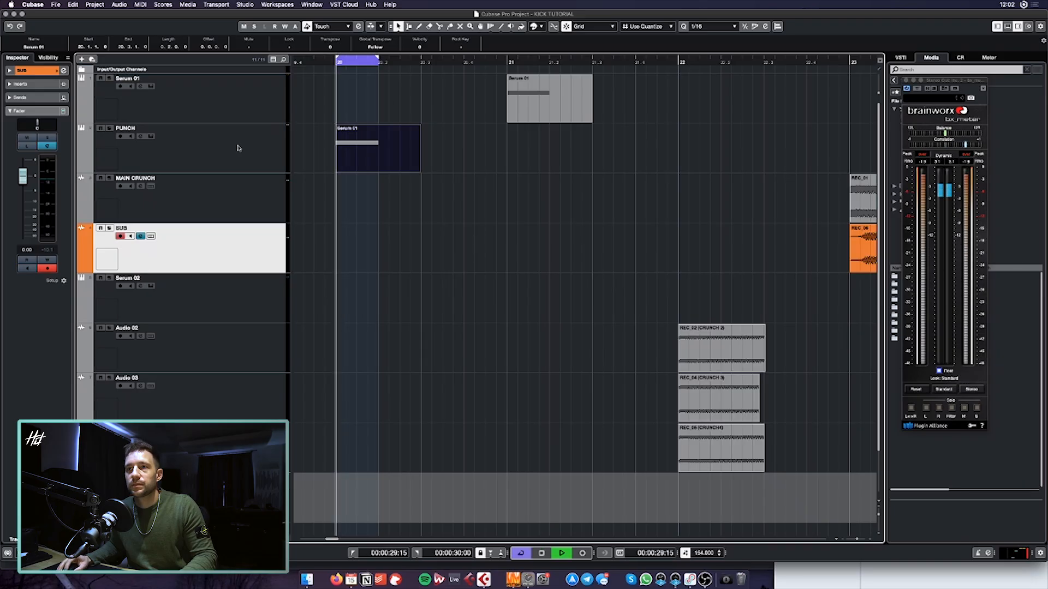
{"action": "left_click", "coordinate": [238, 148]}
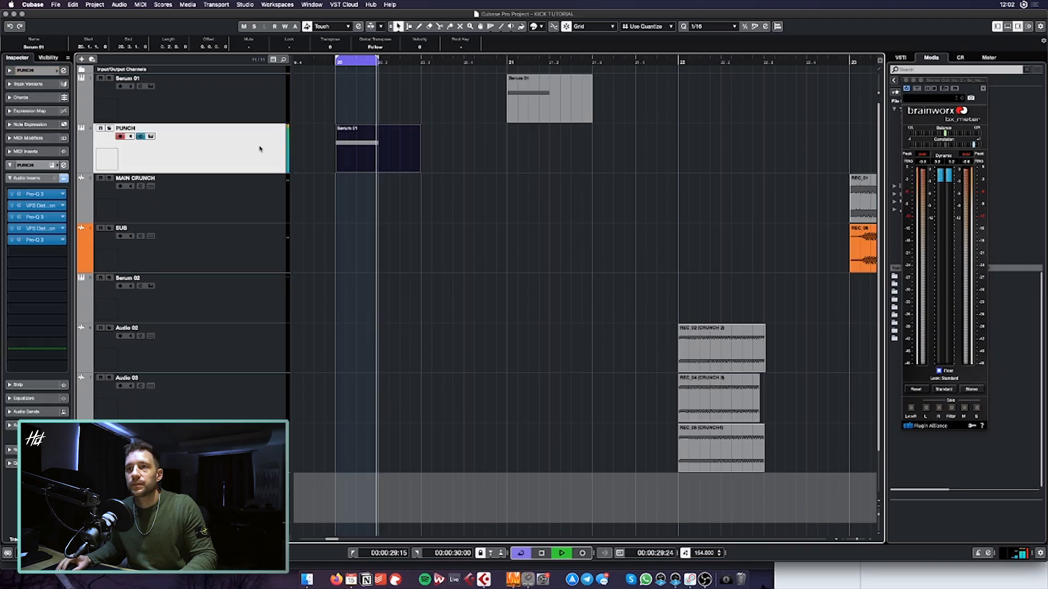
{"action": "key", "text": "space"}
Load ShaperBox 2 into PUNCH's sixth insert slot and shape its volume curve to drop to silence just after 1/16
{"action": "key", "text": "e"}
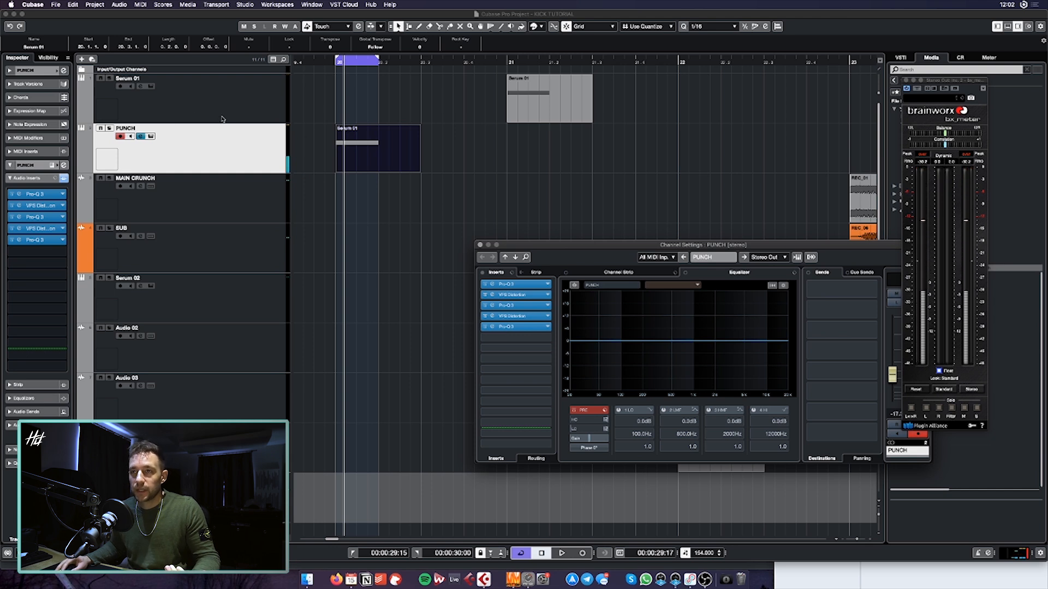
{"action": "left_click", "coordinate": [548, 338]}
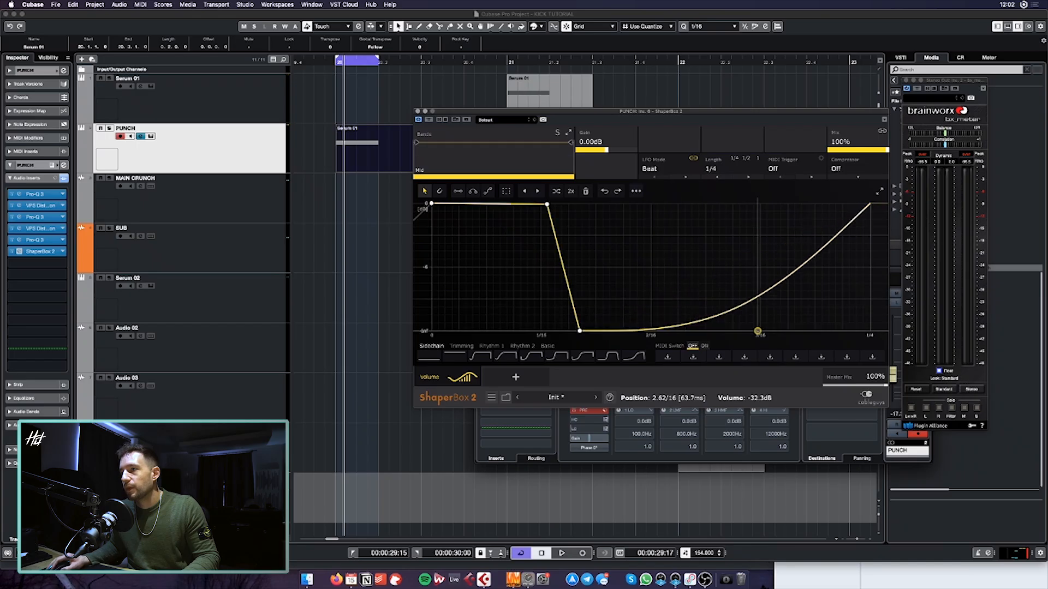
{"action": "left_click_drag", "start_coordinate": [755, 333], "coordinate": [868, 330]}
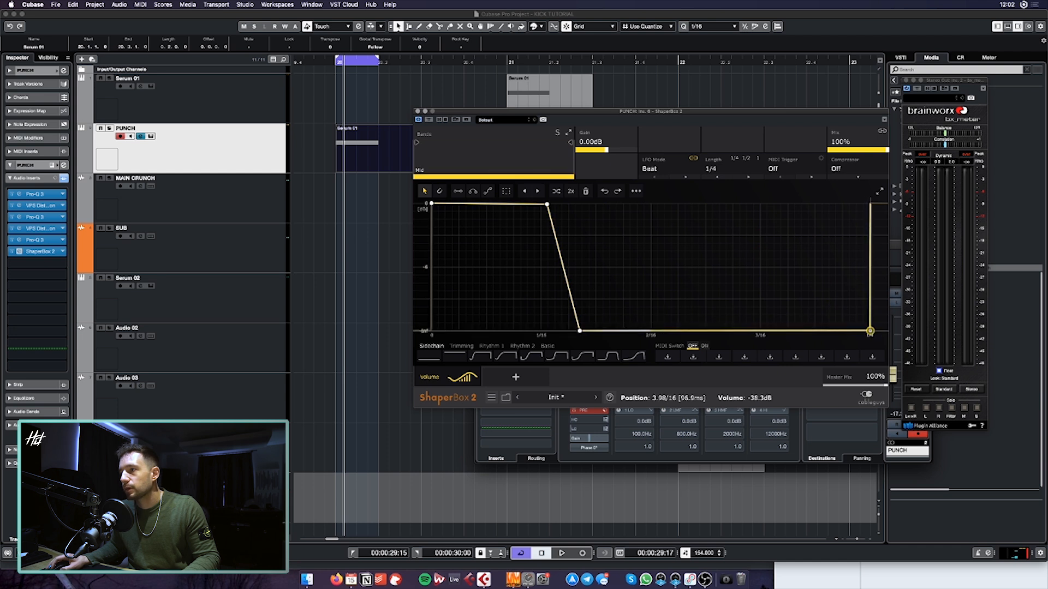
{"action": "key", "text": "space"}
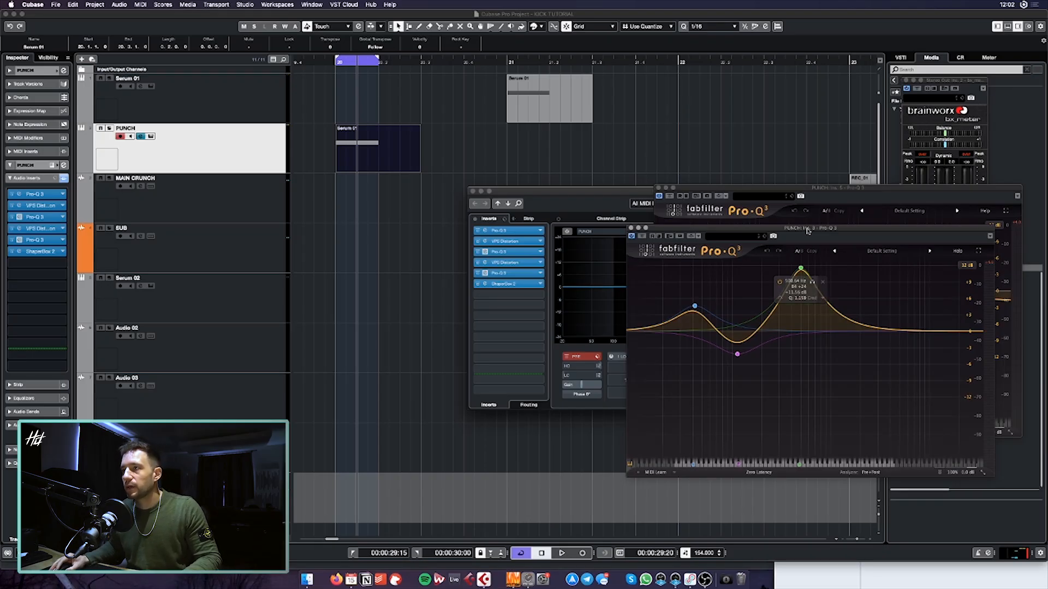
Place PUNCH's two Pro-Q 3 windows apart and reshape the third insert's main boost to a lower-frequency peak of about 11 dB
{"action": "left_click_drag", "start_coordinate": [807, 231], "coordinate": [728, 251]}
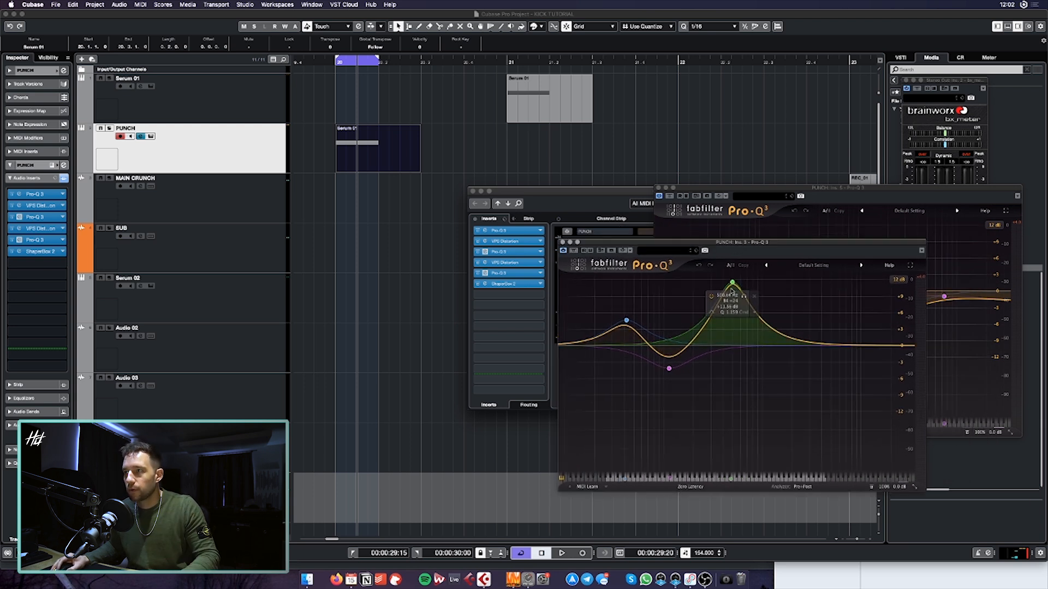
{"action": "left_click_drag", "start_coordinate": [733, 289], "coordinate": [736, 282]}
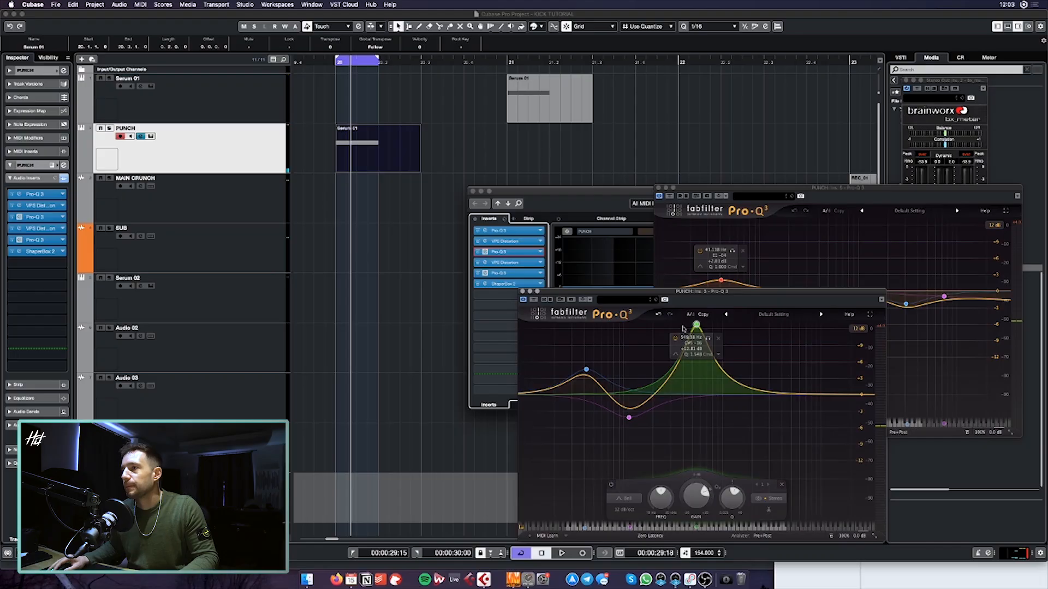
{"action": "left_click_drag", "start_coordinate": [829, 188], "coordinate": [834, 140]}
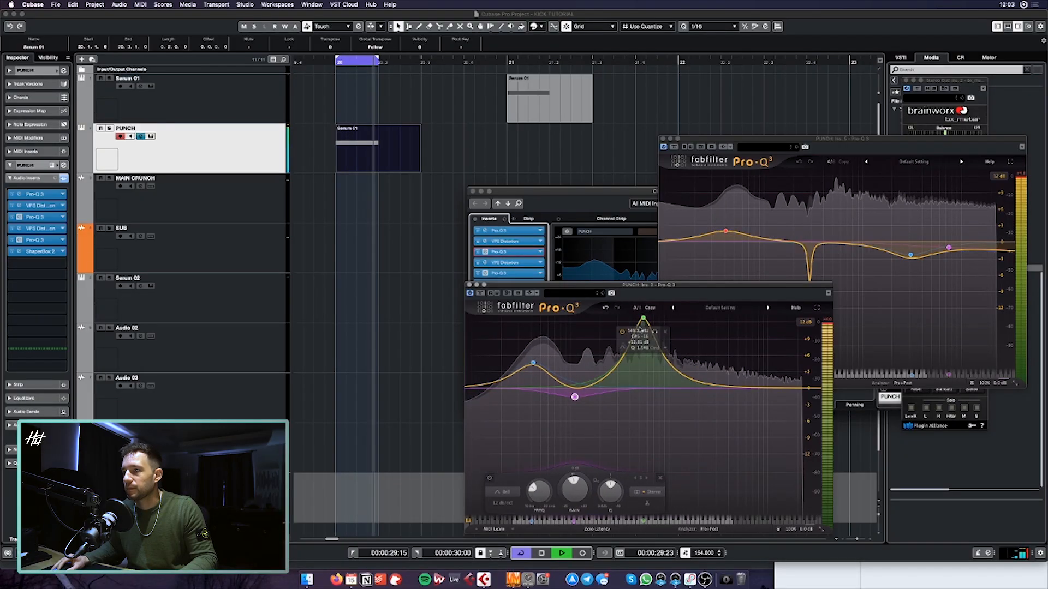
{"action": "left_click_drag", "start_coordinate": [643, 320], "coordinate": [645, 321]}
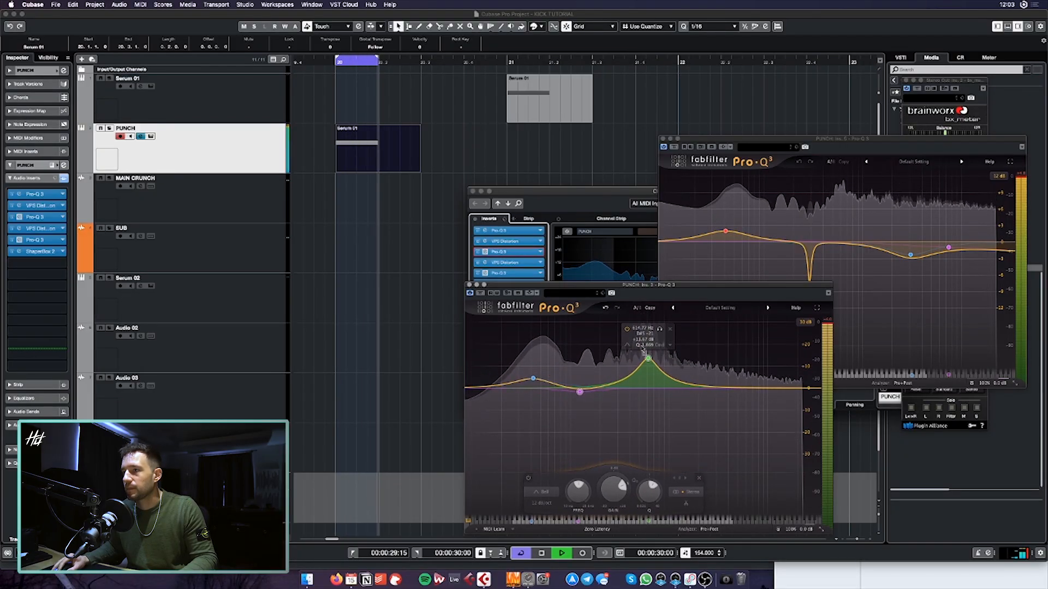
{"action": "mouse_move", "coordinate": [635, 346]}
{"action": "left_mouse_down"}
{"action": "mouse_move", "coordinate": [643, 352]}
{"action": "mouse_move", "coordinate": [628, 363]}
{"action": "left_mouse_up"}
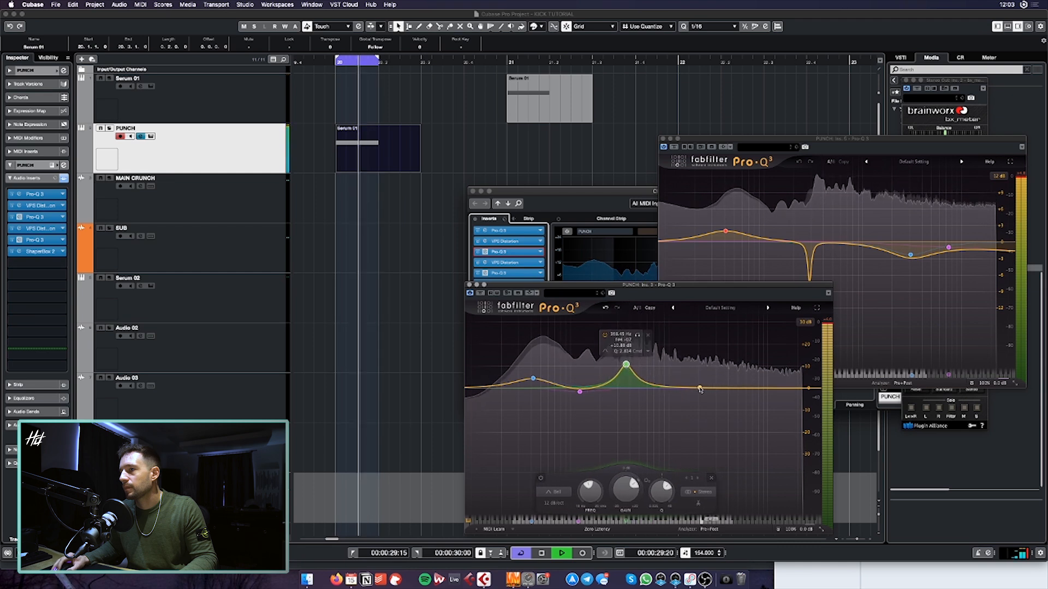
Add an upper-mid cut in both of PUNCH's open Pro-Q 3 EQs and raise the fifth insert's high shelf to about flat
{"action": "left_click_drag", "start_coordinate": [700, 389], "coordinate": [702, 405]}
{"action": "left_click_drag", "start_coordinate": [865, 245], "coordinate": [867, 260]}
{"action": "left_click_drag", "start_coordinate": [948, 248], "coordinate": [948, 243]}
Move the main boost in the third insert's Pro-Q 3 to about 475 Hz and close its window and the channel settings
{"action": "mouse_move", "coordinate": [626, 364]}
{"action": "left_mouse_down"}
{"action": "mouse_move", "coordinate": [647, 360]}
{"action": "mouse_move", "coordinate": [626, 354]}
{"action": "mouse_move", "coordinate": [636, 356]}
{"action": "left_mouse_up"}
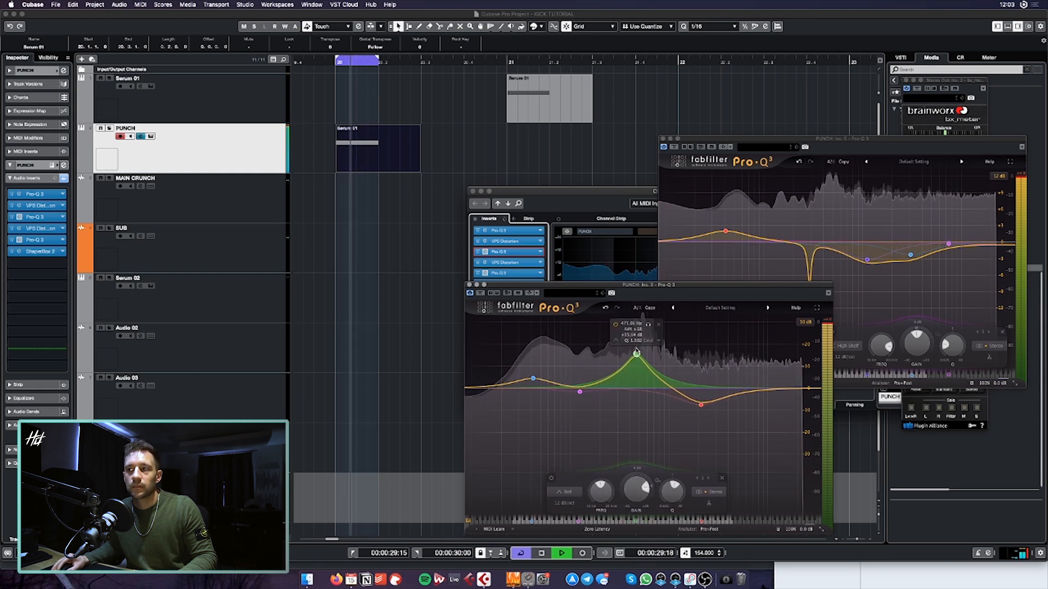
{"action": "key", "text": "space"}
{"action": "left_click", "coordinate": [469, 284]}
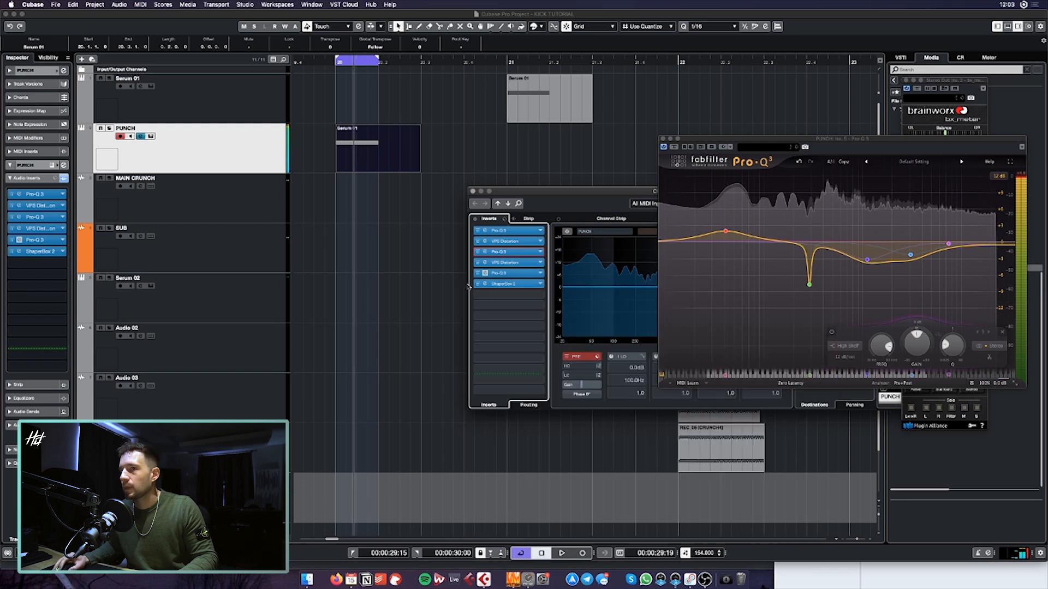
{"action": "left_click", "coordinate": [473, 191]}
Add one instrument track with Kick 2 routed to the stereo output below PUNCH
{"action": "right_click", "coordinate": [160, 129]}
{"action": "left_click", "coordinate": [234, 98]}
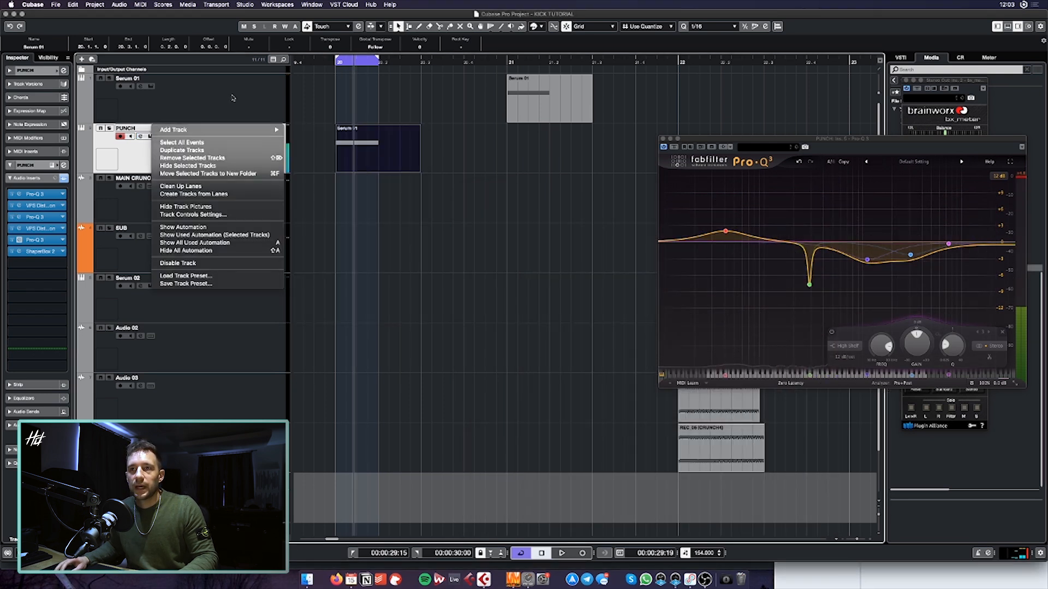
{"action": "right_click", "coordinate": [245, 131]}
{"action": "mouse_move", "coordinate": [268, 136]}
{"action": "left_click", "coordinate": [404, 147]}
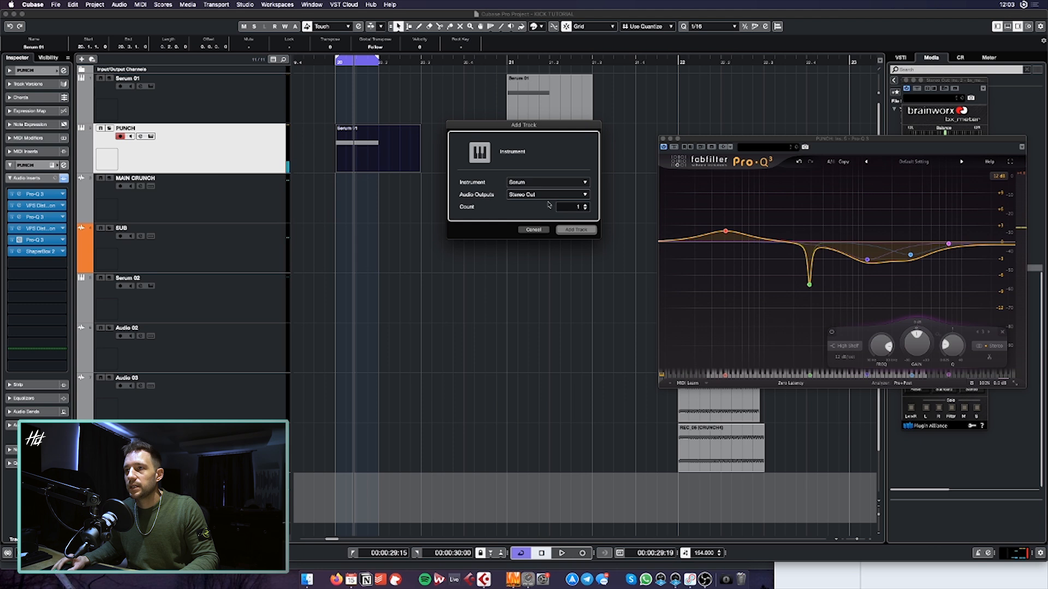
{"action": "left_click", "coordinate": [548, 183]}
{"action": "type", "text": "kick2"}
{"action": "key", "text": "Return"}
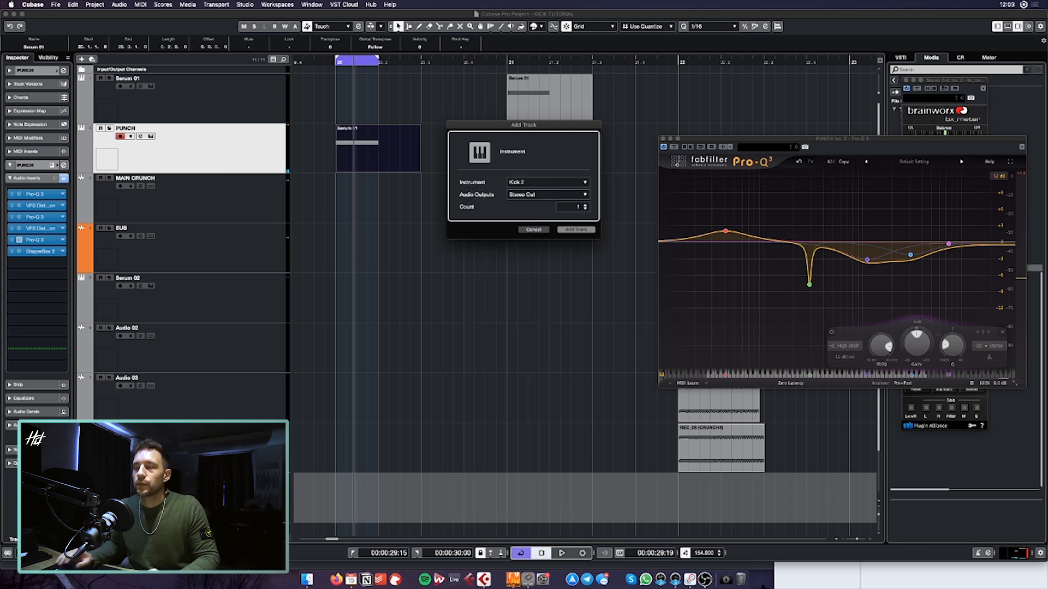
{"action": "key", "text": "Return"}
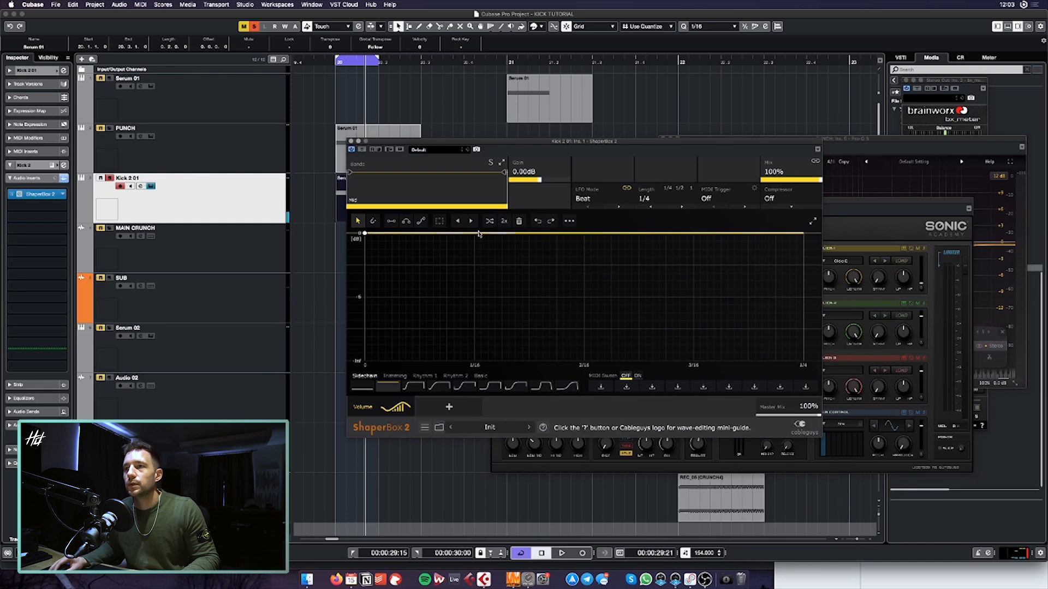
Shape the ShaperBox 2 volume curve on the Kick 2 track with a rounded fall to silence soon after 1/16
{"action": "left_click_drag", "start_coordinate": [479, 233], "coordinate": [519, 360]}
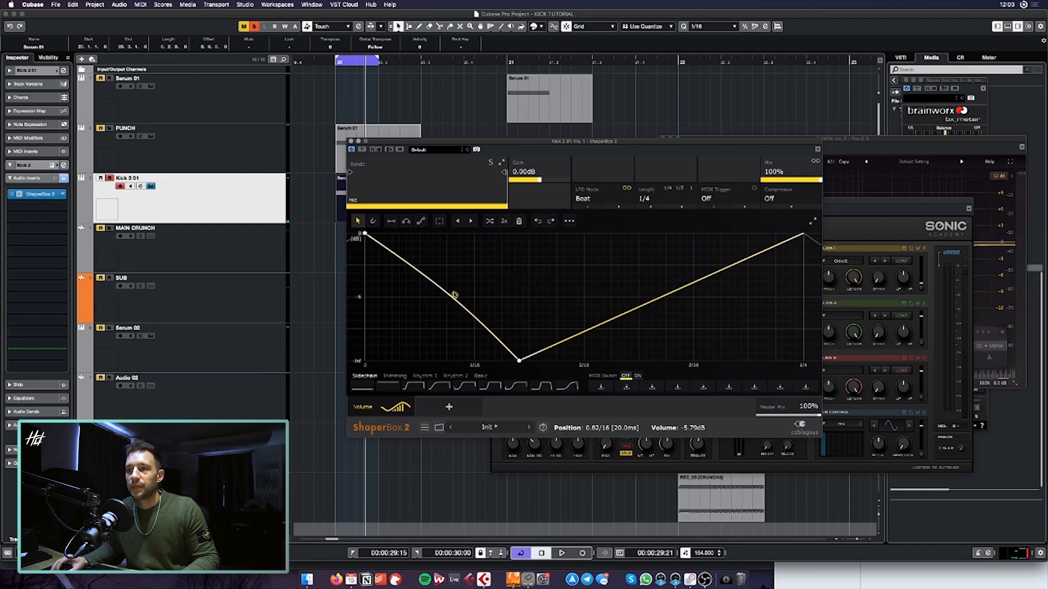
{"action": "left_click", "coordinate": [544, 340]}
{"action": "left_click_drag", "start_coordinate": [541, 338], "coordinate": [641, 361]}
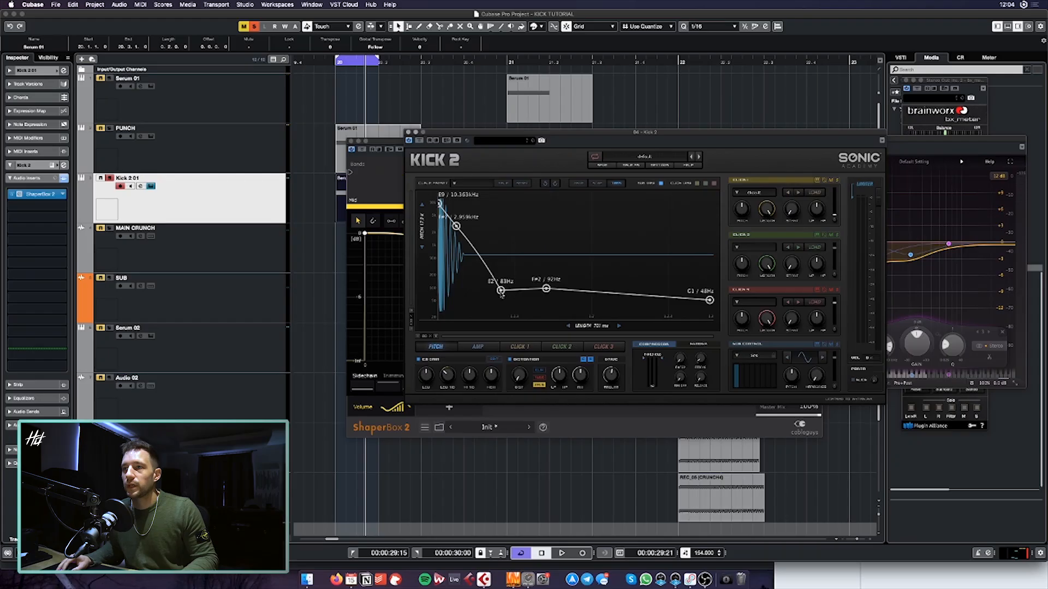
Reshape Kick 2's pitch envelope to a quicker fall towards 50 Hz during looped playback, and spread out the Kick 2 and ShaperBox 2 windows
{"action": "left_click_drag", "start_coordinate": [501, 291], "coordinate": [497, 283]}
{"action": "key", "text": "space"}
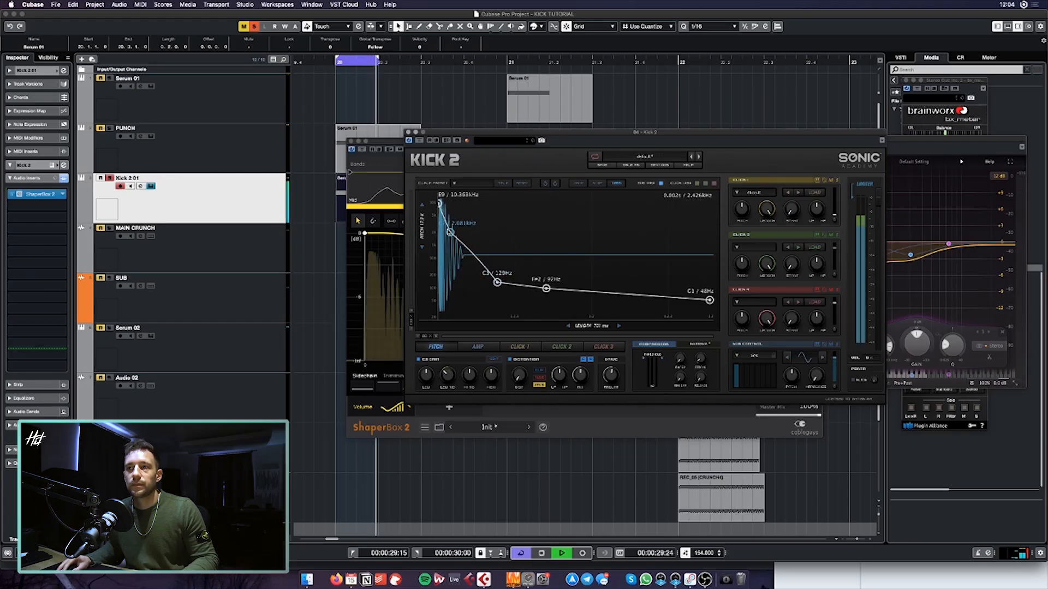
{"action": "left_click_drag", "start_coordinate": [497, 282], "coordinate": [488, 292]}
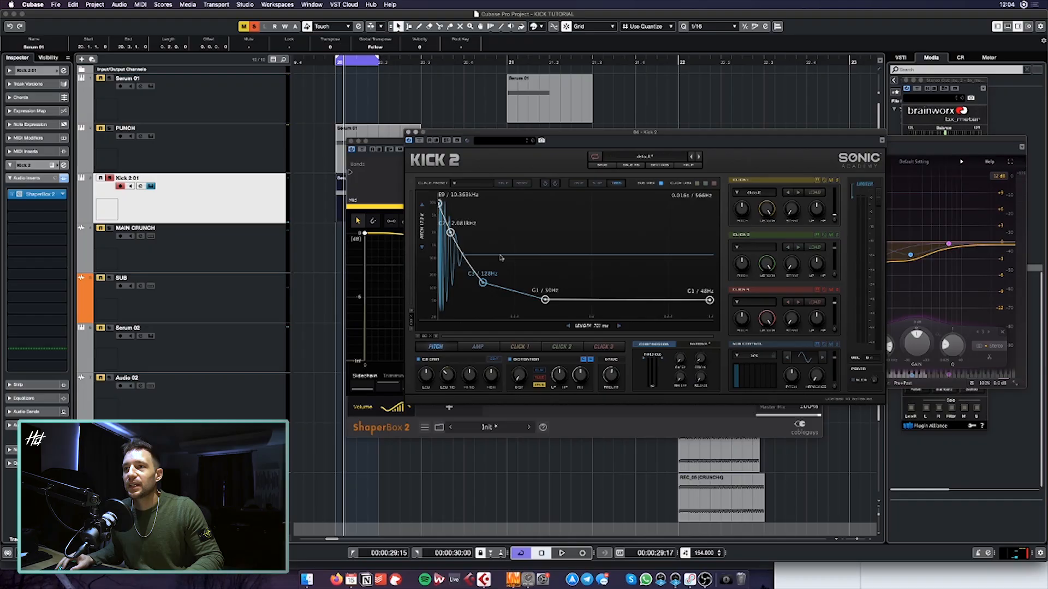
{"action": "key", "text": "space"}
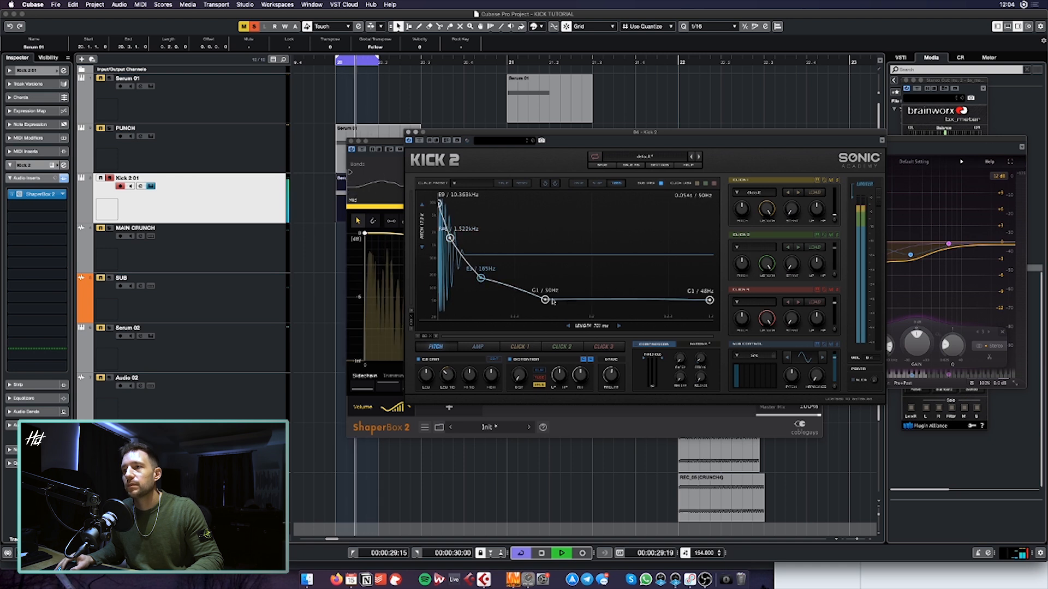
{"action": "left_click_drag", "start_coordinate": [588, 134], "coordinate": [690, 147]}
{"action": "left_click_drag", "start_coordinate": [499, 143], "coordinate": [323, 178]}
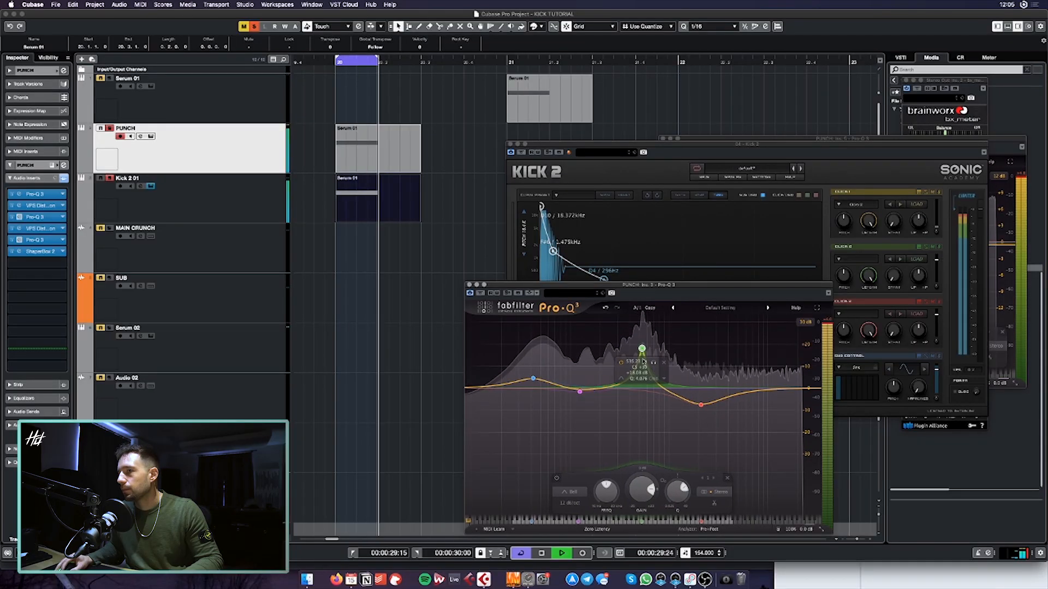
In PUNCH's third-insert Pro-Q 3, set the main boost to about 467 Hz and raise the band near 126 Hz to a slight boost
{"action": "left_click_drag", "start_coordinate": [637, 324], "coordinate": [639, 358]}
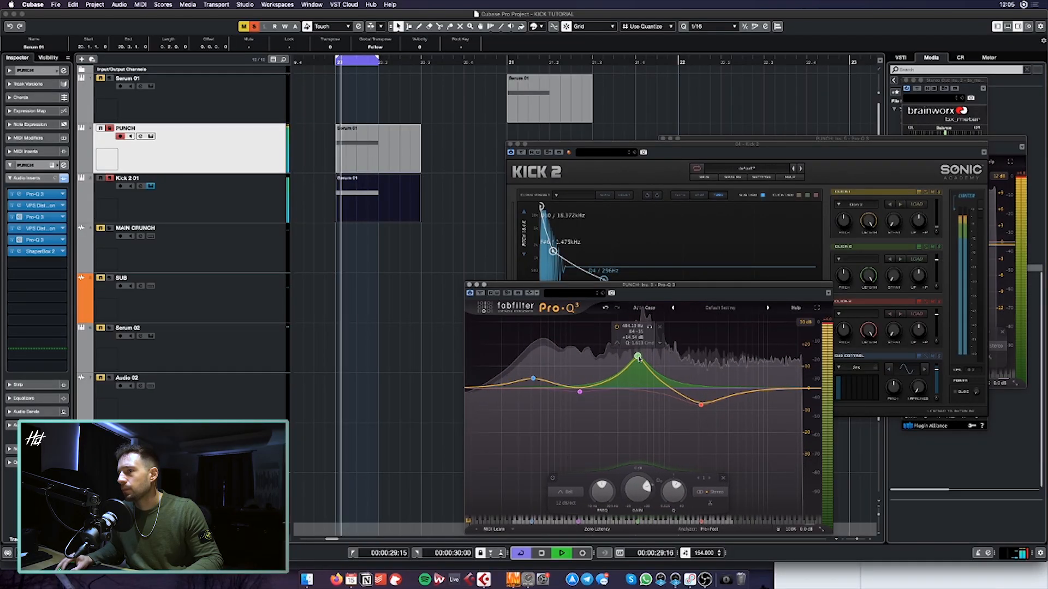
{"action": "left_click_drag", "start_coordinate": [580, 392], "coordinate": [580, 371]}
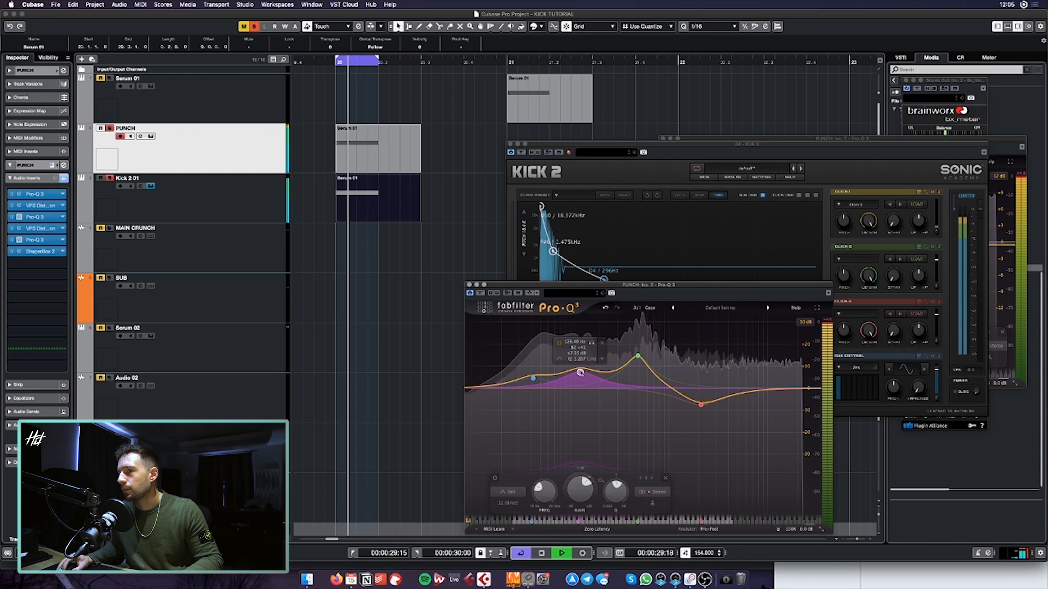
{"action": "left_click_drag", "start_coordinate": [643, 359], "coordinate": [642, 358]}
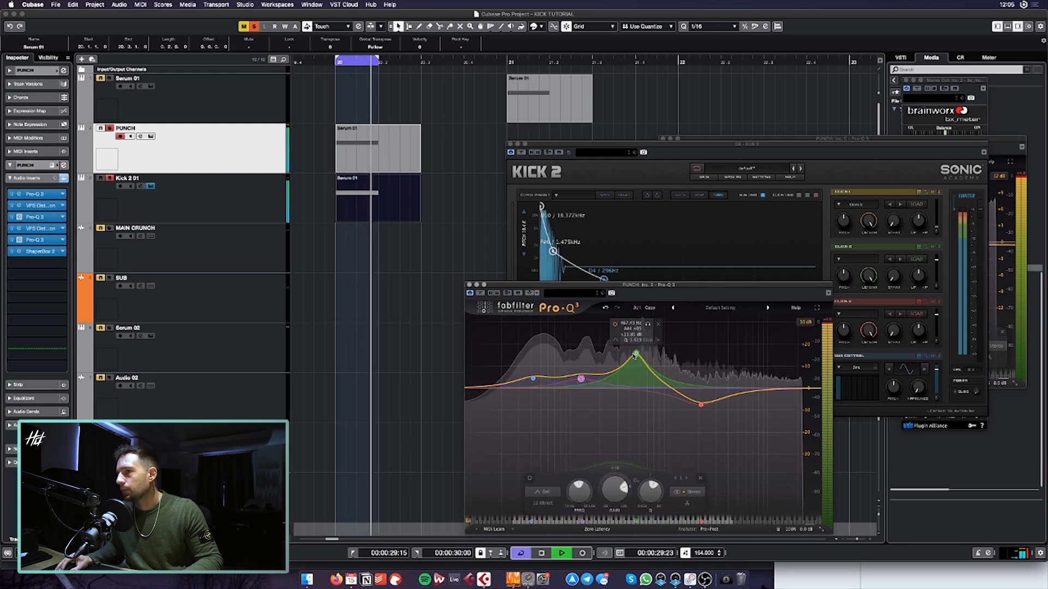
{"action": "key", "text": "space"}
Add Pro-Q 3 as the seventh insert on the PUNCH track
{"action": "left_click", "coordinate": [40, 276]}
{"action": "type", "text": "pro-q"}
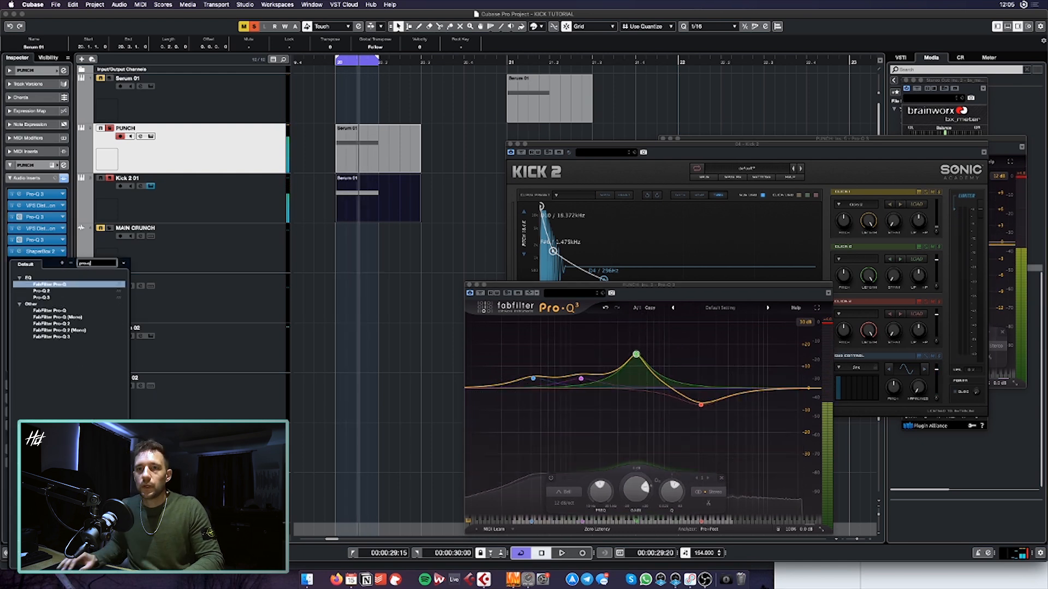
{"action": "key", "text": "Down"}
{"action": "key", "text": "Down"}
{"action": "key", "text": "Return"}
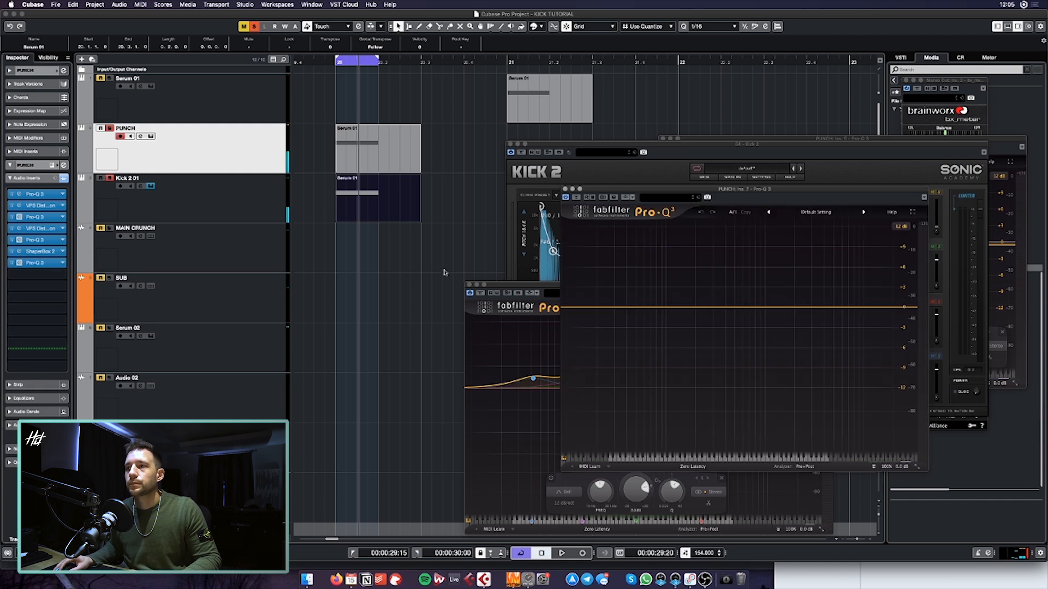
In PUNCH's seventh-insert Pro-Q 3, shape a low cut with a small dip just above it during looped playback, and close the plug-in windows
{"action": "left_click", "coordinate": [576, 307]}
{"action": "key", "text": "space"}
{"action": "left_click_drag", "start_coordinate": [653, 321], "coordinate": [632, 347]}
{"action": "left_click", "coordinate": [527, 349]}
{"action": "left_click", "coordinate": [468, 284]}
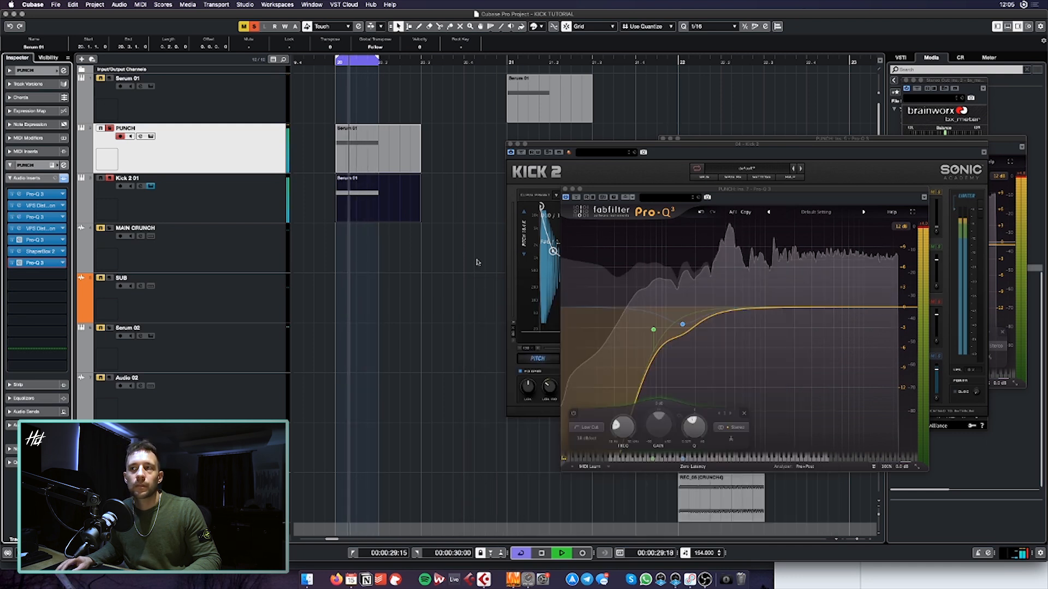
{"action": "left_click", "coordinate": [510, 144]}
{"action": "left_click", "coordinate": [565, 189]}
{"action": "left_click", "coordinate": [565, 189]}
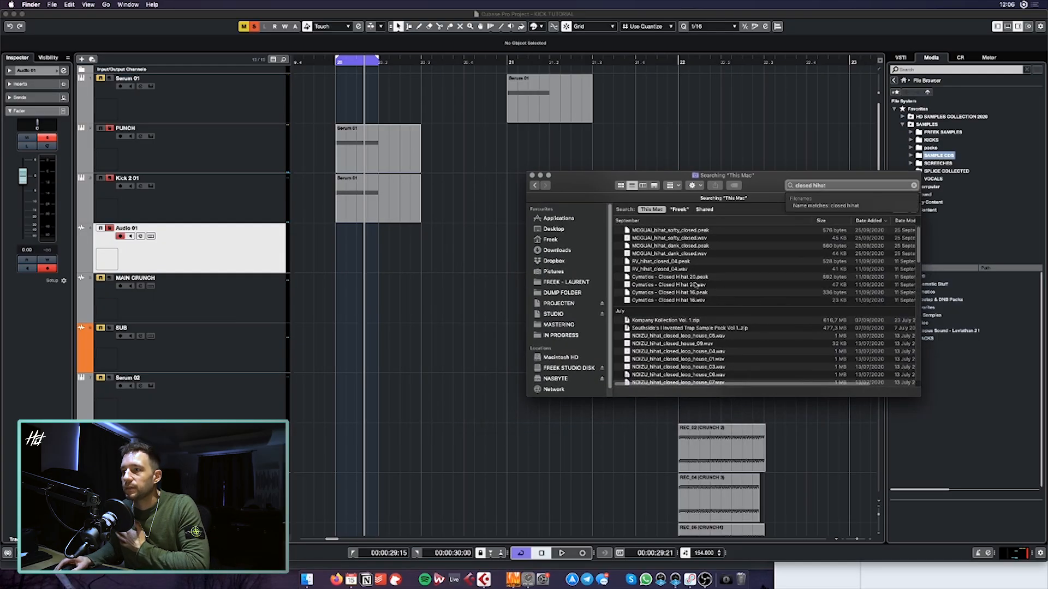
Audition MOGUAI_hihat_dank_closed.wav and Cymatics - Closed Hihat 20.wav from the closed hihat search results in Finder
{"action": "scroll", "coordinate": [713, 289], "scroll_direction": "down", "scroll_amount": 5}
{"action": "scroll", "coordinate": [683, 298], "scroll_direction": "up", "scroll_amount": 5}
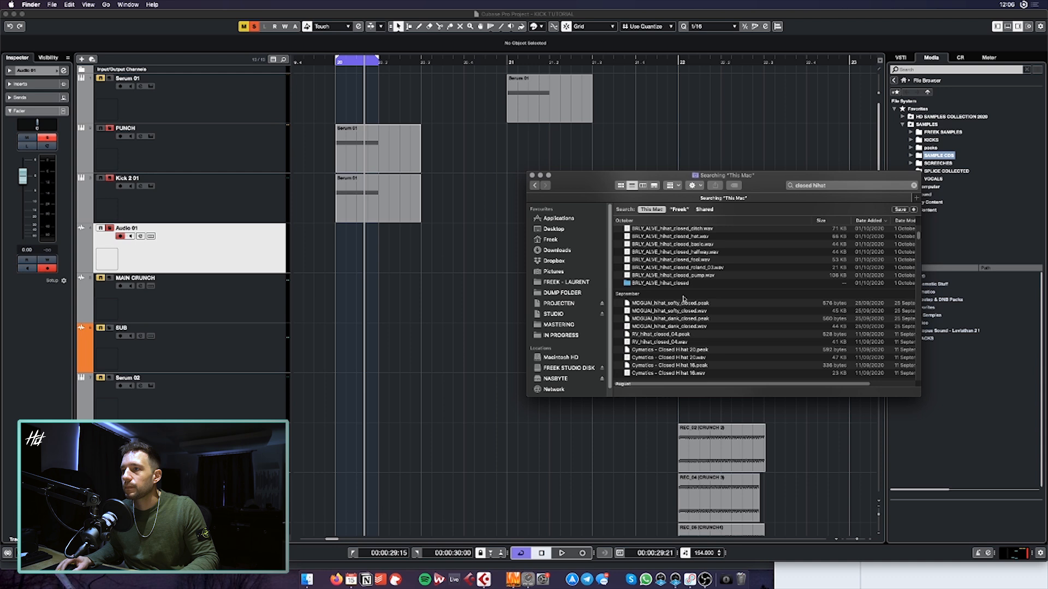
{"action": "key", "text": "space"}
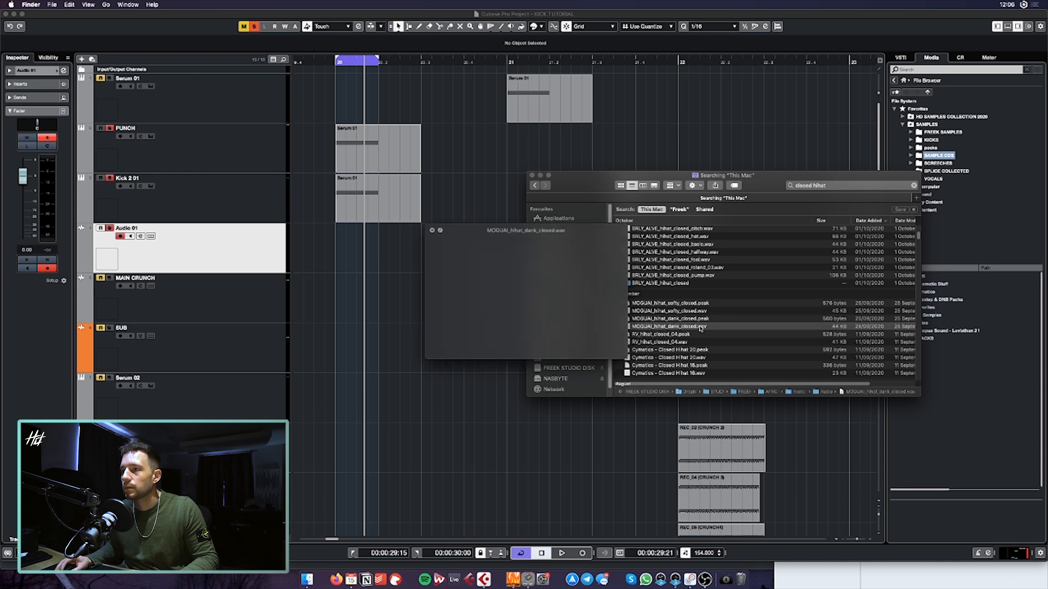
{"action": "key", "text": "space"}
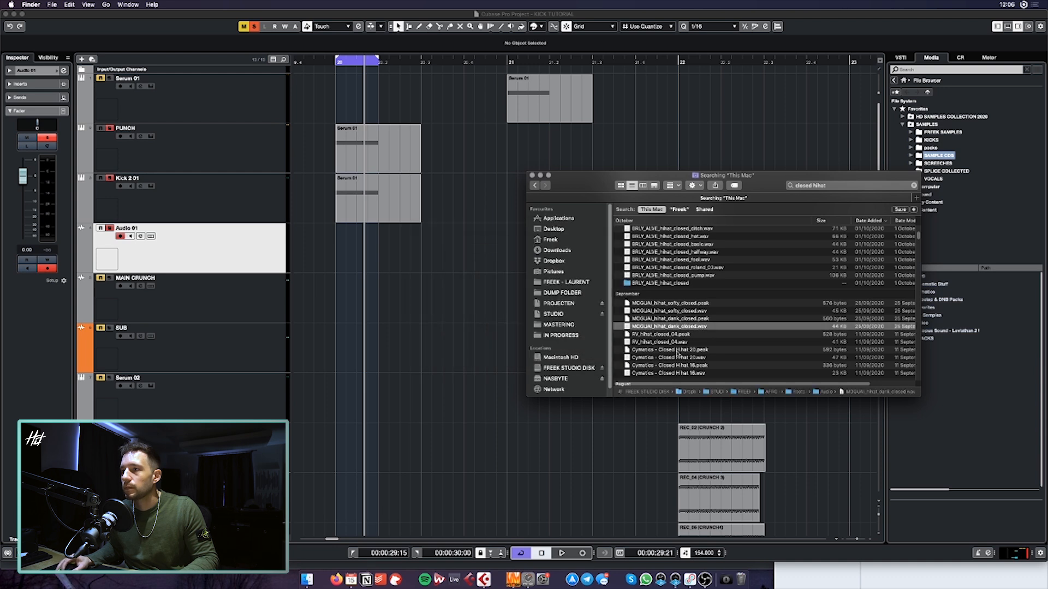
{"action": "left_click", "coordinate": [691, 358]}
{"action": "key", "text": "space"}
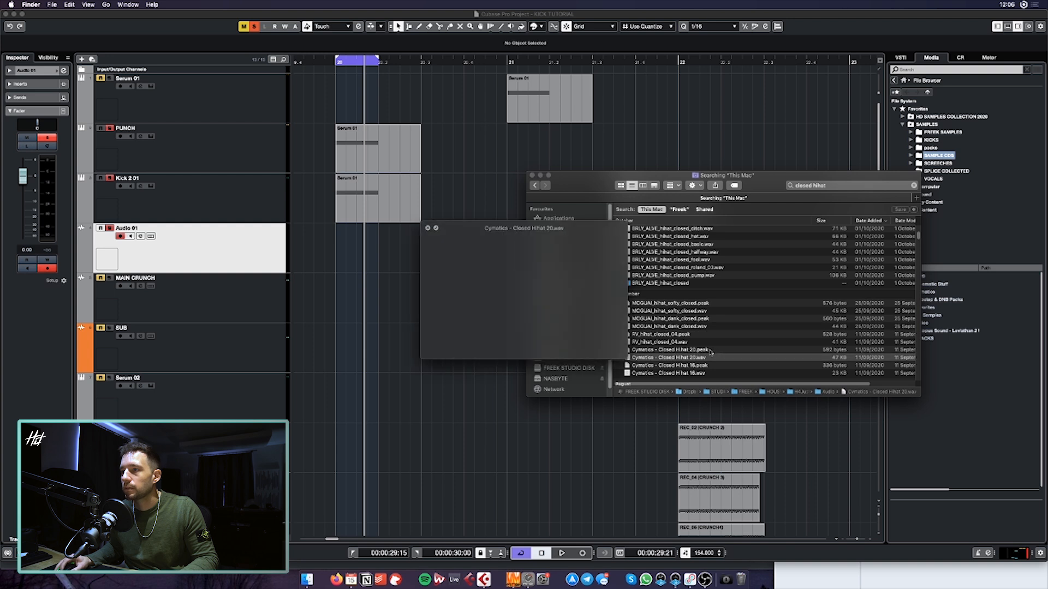
Place Cymatics - Closed Hihat 20.wav on Audio 01 at the start of bar 20 and trim it to a very short click
{"action": "left_click_drag", "start_coordinate": [684, 354], "coordinate": [669, 358]}
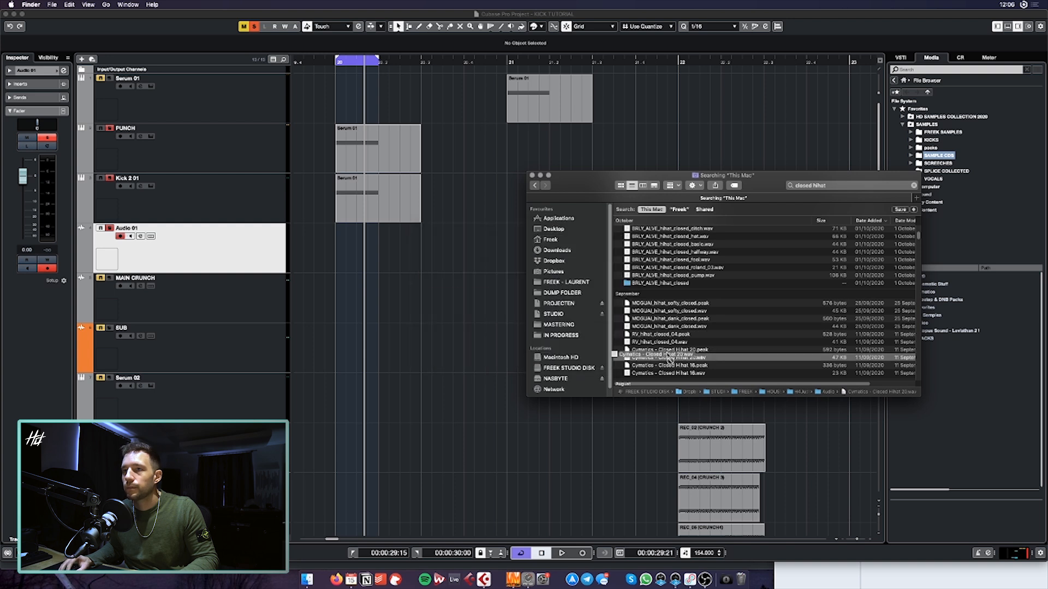
{"action": "left_click_drag", "start_coordinate": [348, 254], "coordinate": [347, 252]}
{"action": "key", "text": "h"}
{"action": "key", "text": "h"}
{"action": "key", "text": "h"}
{"action": "key", "text": "h"}
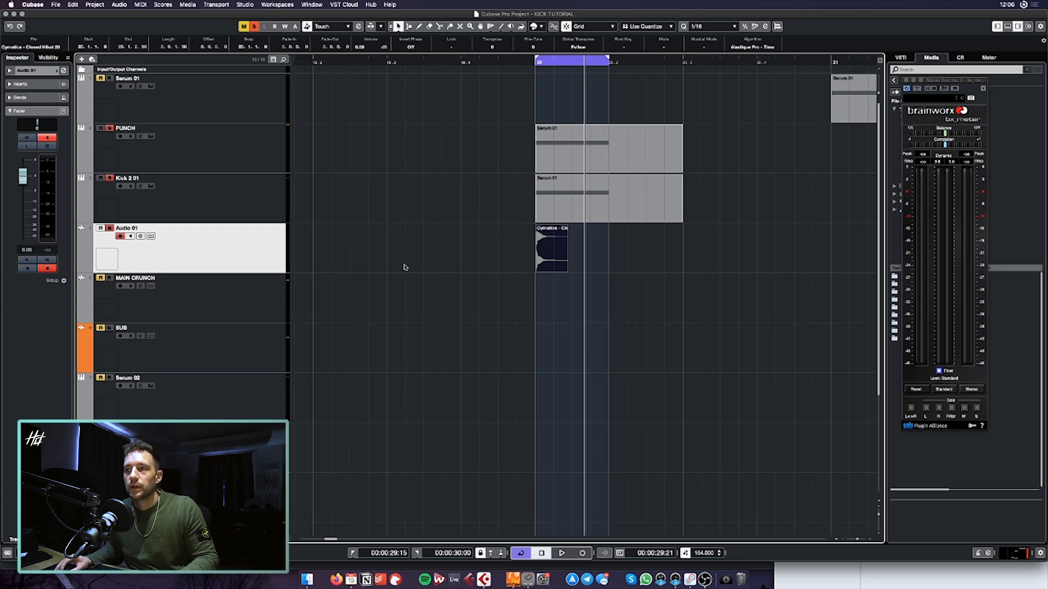
{"action": "left_click_drag", "start_coordinate": [533, 273], "coordinate": [481, 273]}
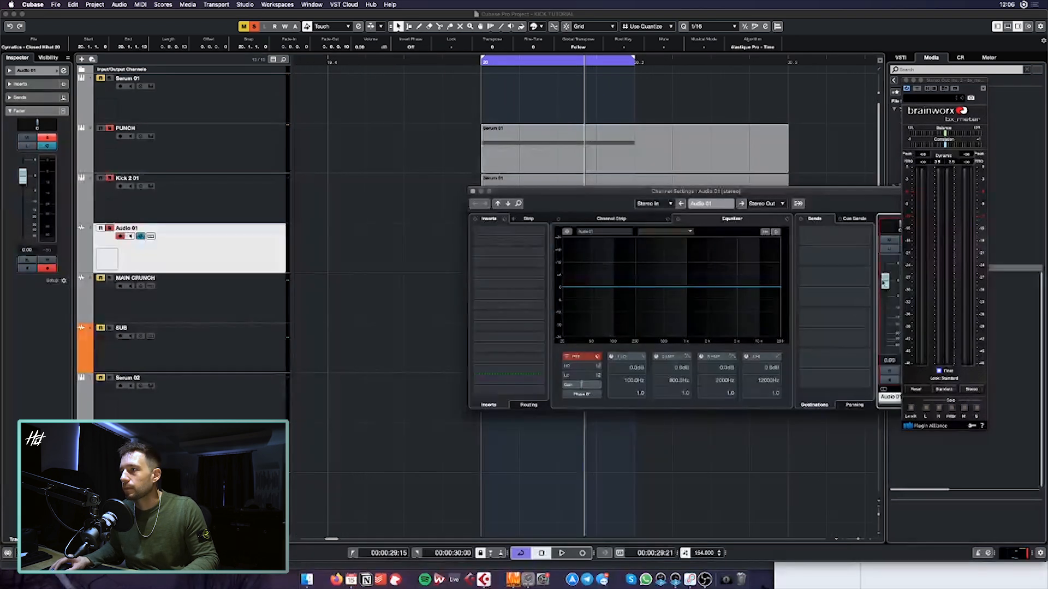
Lower Audio 01's channel volume slightly and start looped playback of the punch layers
{"action": "left_click_drag", "start_coordinate": [890, 282], "coordinate": [893, 329]}
{"action": "key", "text": "space"}
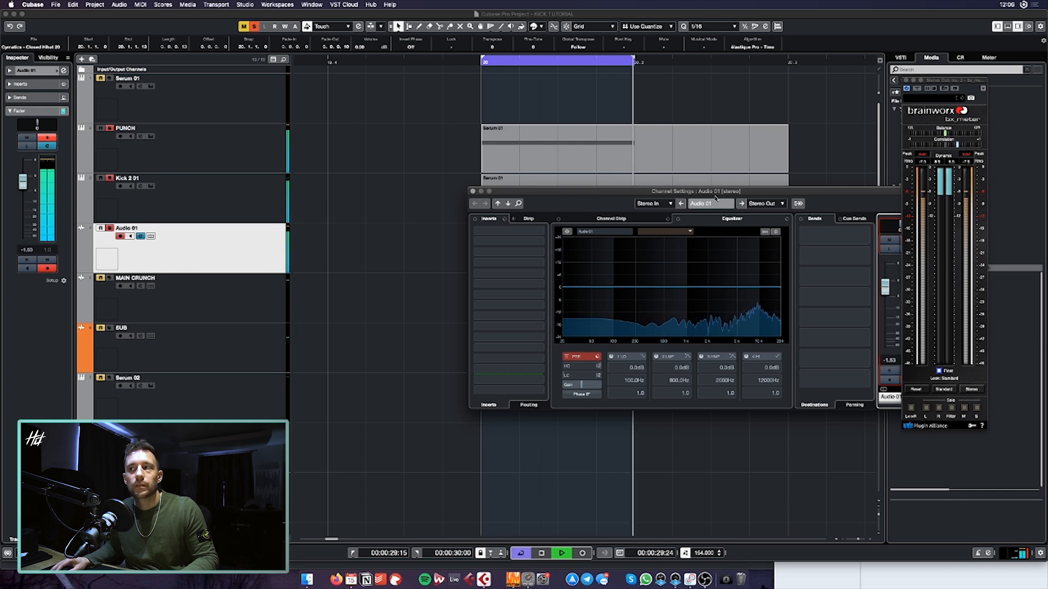
{"action": "left_click_drag", "start_coordinate": [715, 195], "coordinate": [694, 247]}
In PUNCH's third-insert Pro-Q 3, set the main boost to about 498 Hz and +24 dB, and spread out the open windows
{"action": "left_click", "coordinate": [241, 148]}
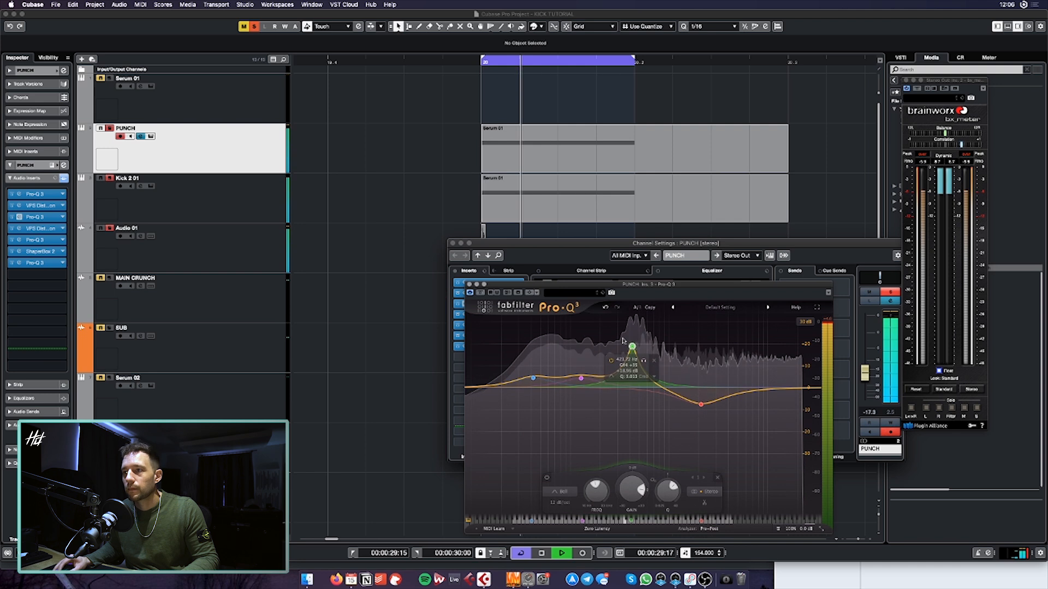
{"action": "left_click_drag", "start_coordinate": [632, 346], "coordinate": [642, 334]}
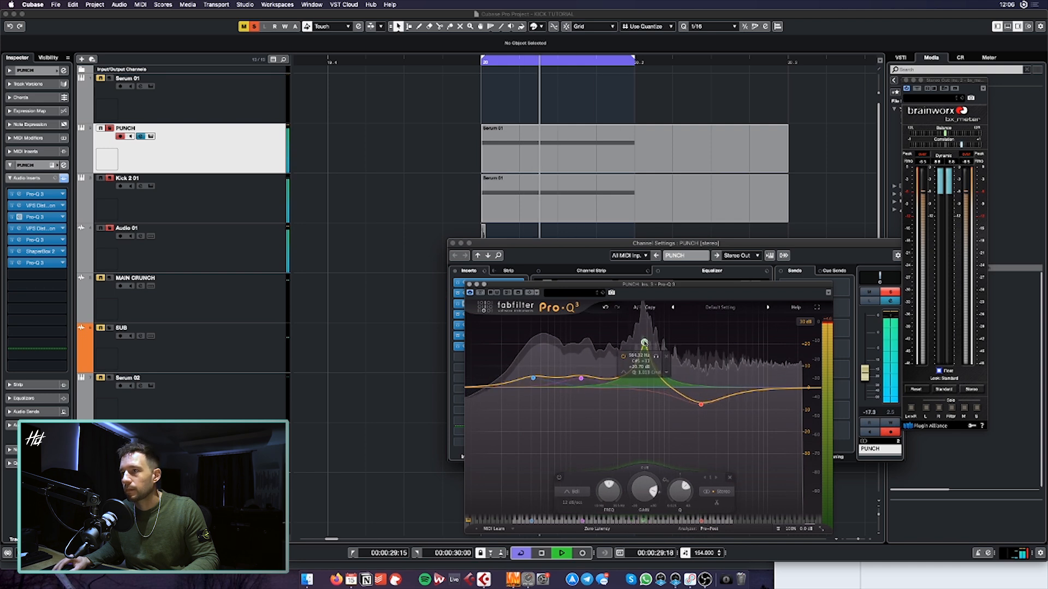
{"action": "left_click_drag", "start_coordinate": [605, 296], "coordinate": [475, 280]}
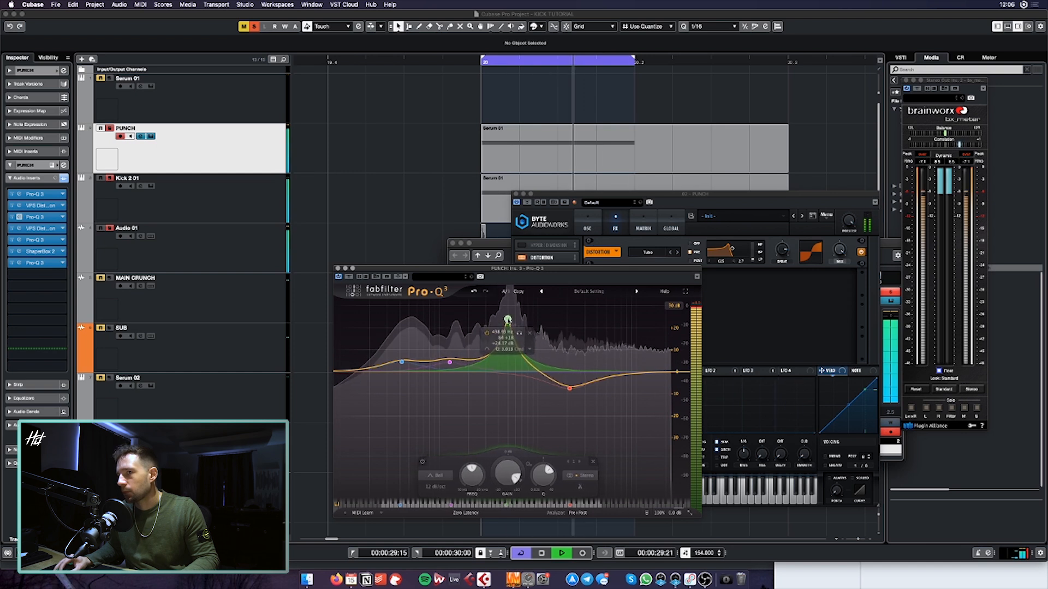
{"action": "left_click_drag", "start_coordinate": [520, 268], "coordinate": [690, 245]}
{"action": "left_click_drag", "start_coordinate": [484, 252], "coordinate": [326, 252]}
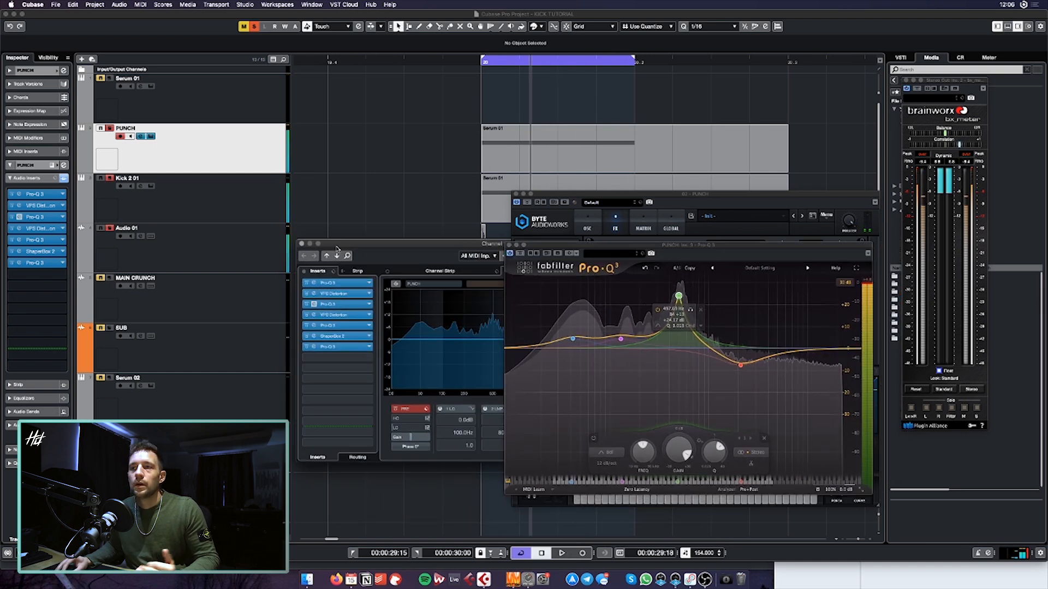
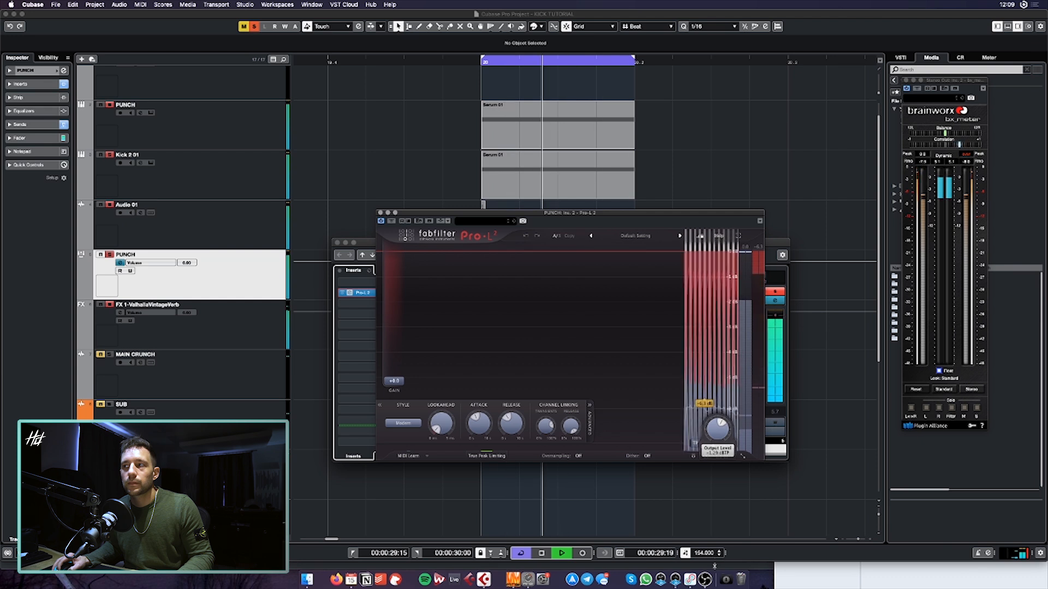
Line up the punch layers with MAIN CRUNCH and SUB at bar 23 and loop all layers together
{"action": "left_click", "coordinate": [711, 202]}
{"action": "key", "text": "space"}
{"action": "key", "text": "space"}
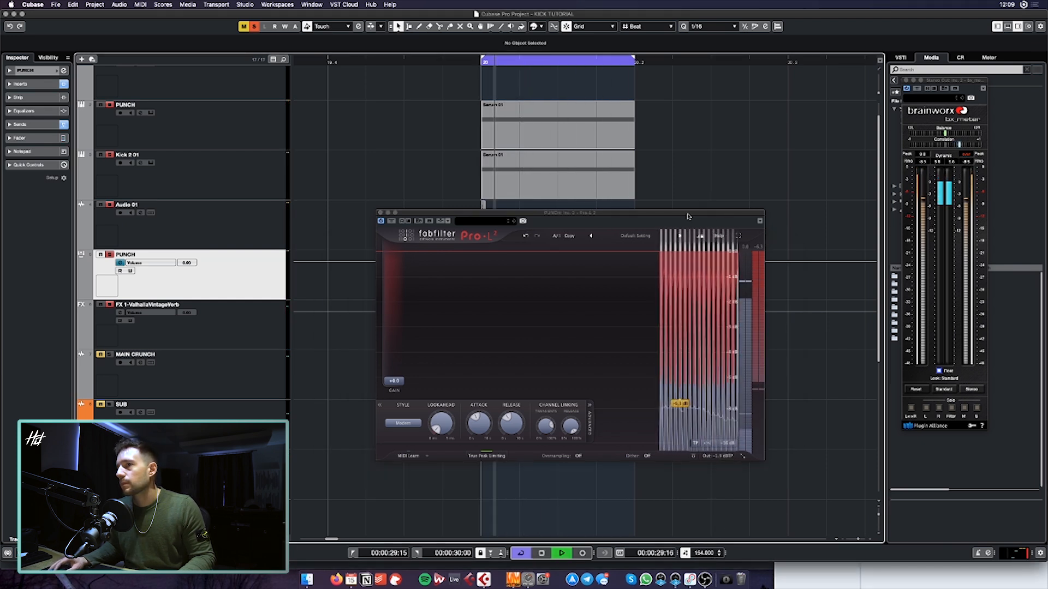
{"action": "key", "text": "space"}
{"action": "key", "text": "g"}
{"action": "key", "text": "g"}
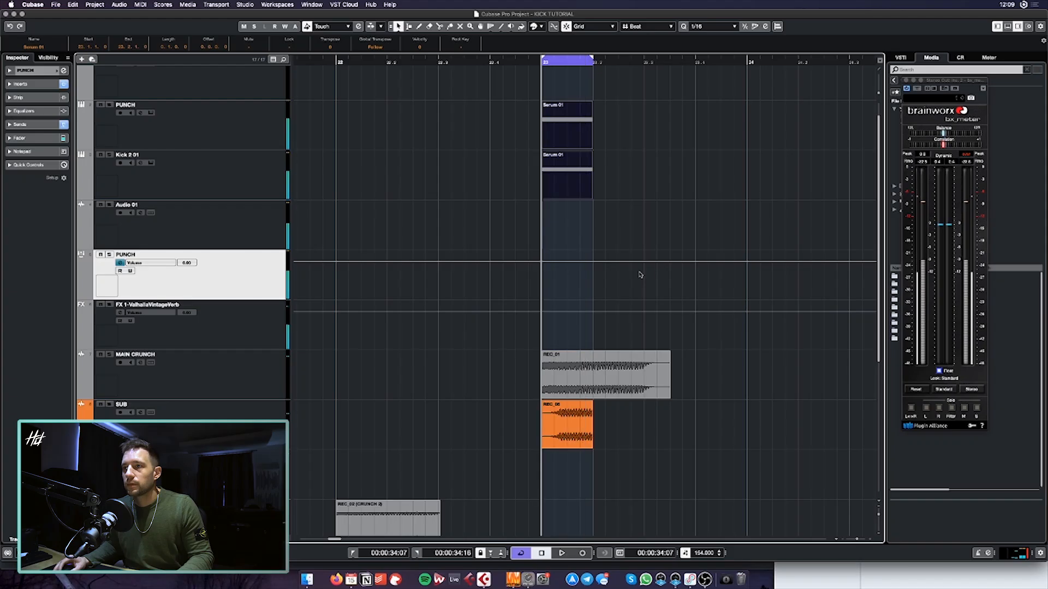
{"action": "scroll", "coordinate": [635, 258], "scroll_direction": "up", "scroll_amount": 3}
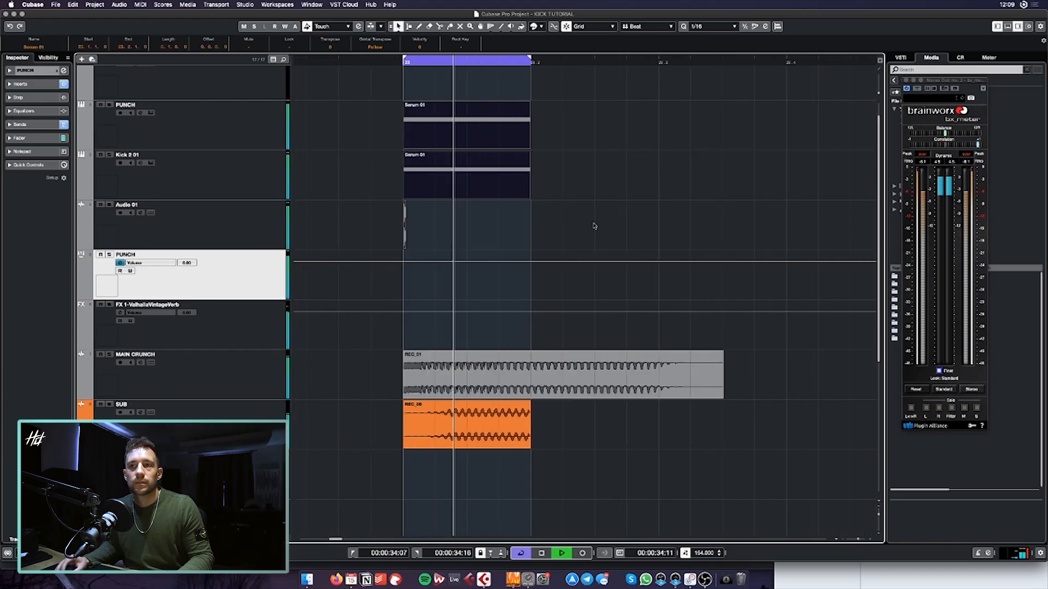
Lower the PUNCH group channel's volume to about -3.85 dB
{"action": "left_click", "coordinate": [237, 370]}
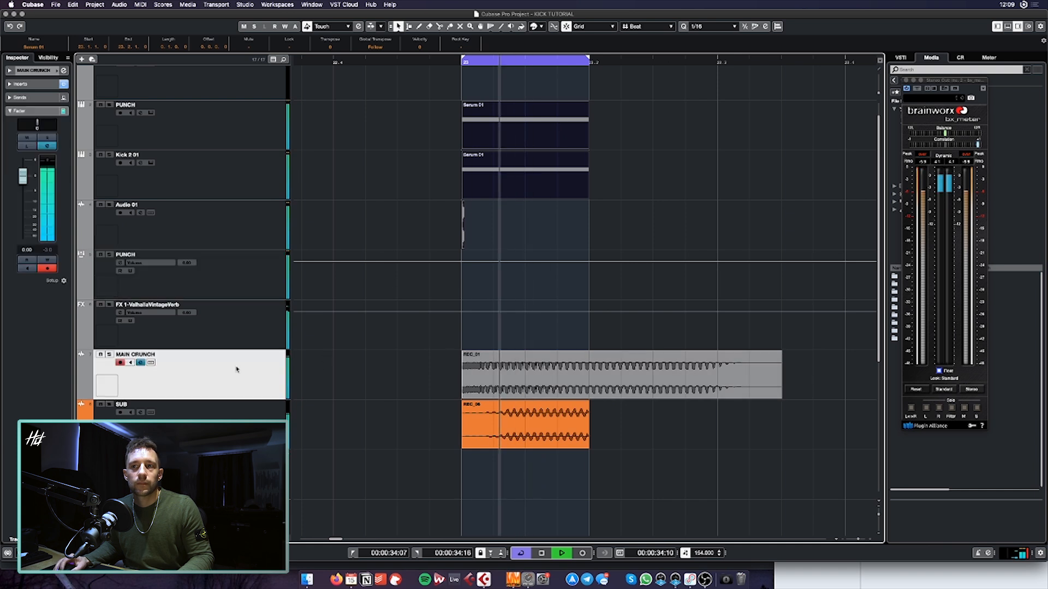
{"action": "left_click", "coordinate": [232, 289]}
{"action": "left_click", "coordinate": [32, 140]}
{"action": "left_click_drag", "start_coordinate": [23, 208], "coordinate": [25, 223]}
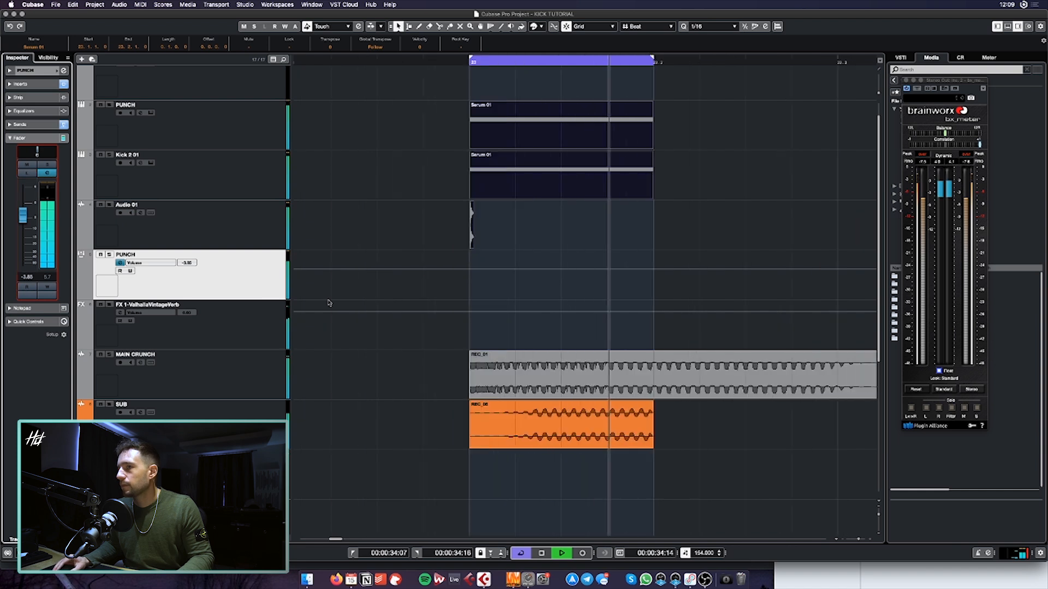
{"action": "scroll", "coordinate": [328, 302], "scroll_direction": "right", "scroll_amount": 3}
Raise the end point of MAIN CRUNCH's ShaperBox 2 volume curve to 0.00 dB at 4/16, keeping the tail at full level
{"action": "left_click", "coordinate": [141, 362]}
{"action": "left_click", "coordinate": [395, 295]}
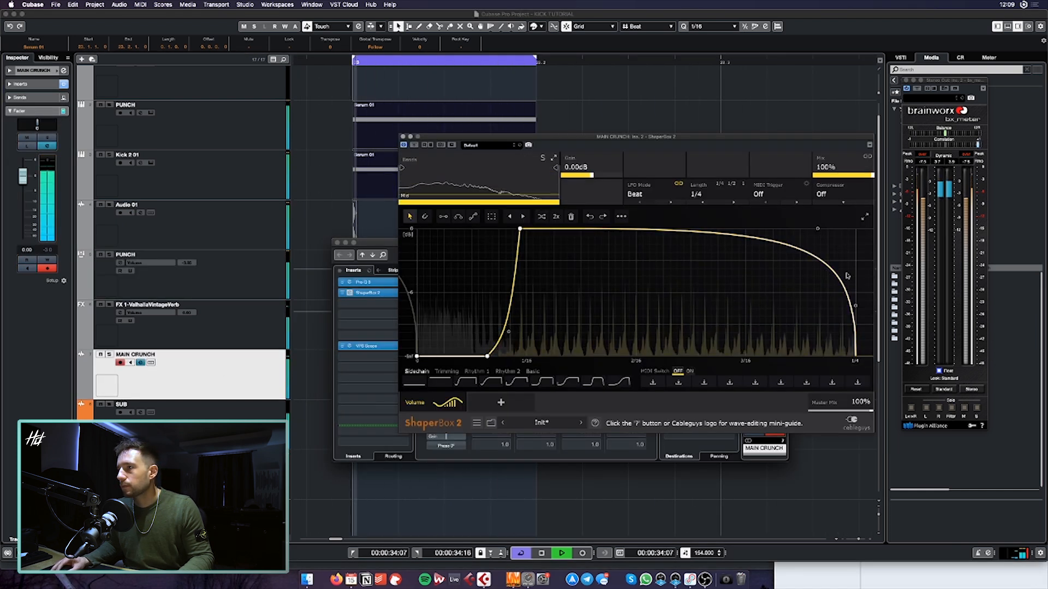
{"action": "left_click_drag", "start_coordinate": [855, 268], "coordinate": [816, 248]}
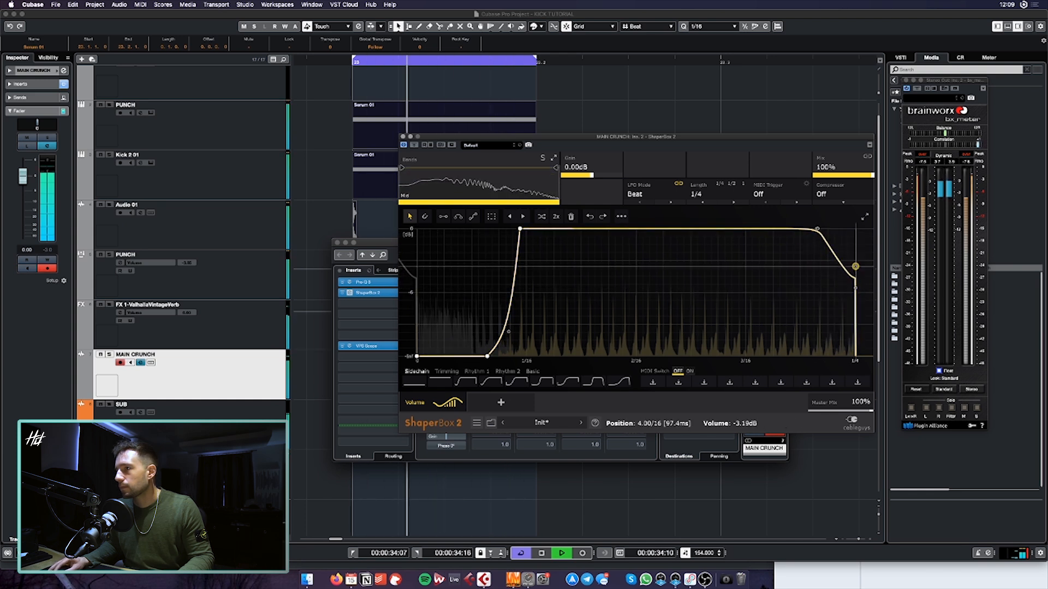
{"action": "left_click_drag", "start_coordinate": [855, 266], "coordinate": [856, 229]}
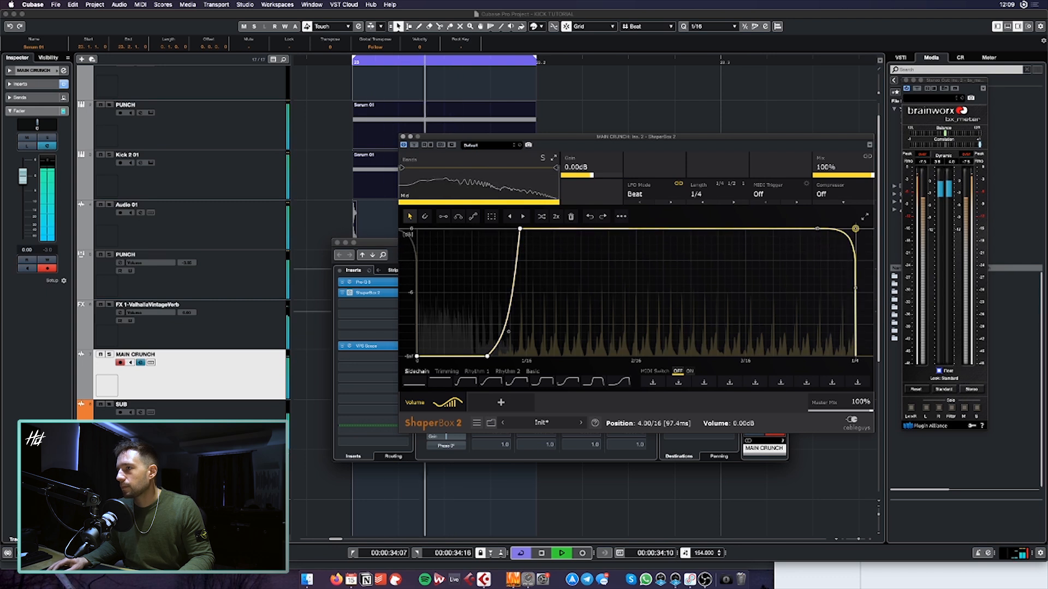
{"action": "left_click", "coordinate": [403, 136]}
{"action": "left_click", "coordinate": [410, 311]}
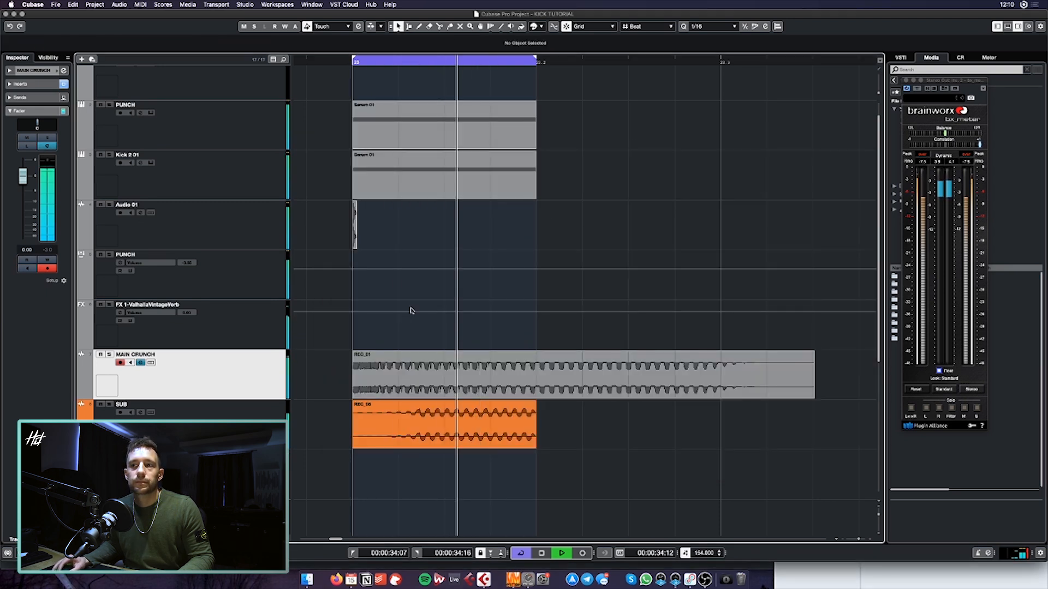
In PUNCH's third-insert Pro-Q 3, set the main boost to about 501 Hz and +22 dB
{"action": "left_click", "coordinate": [392, 354]}
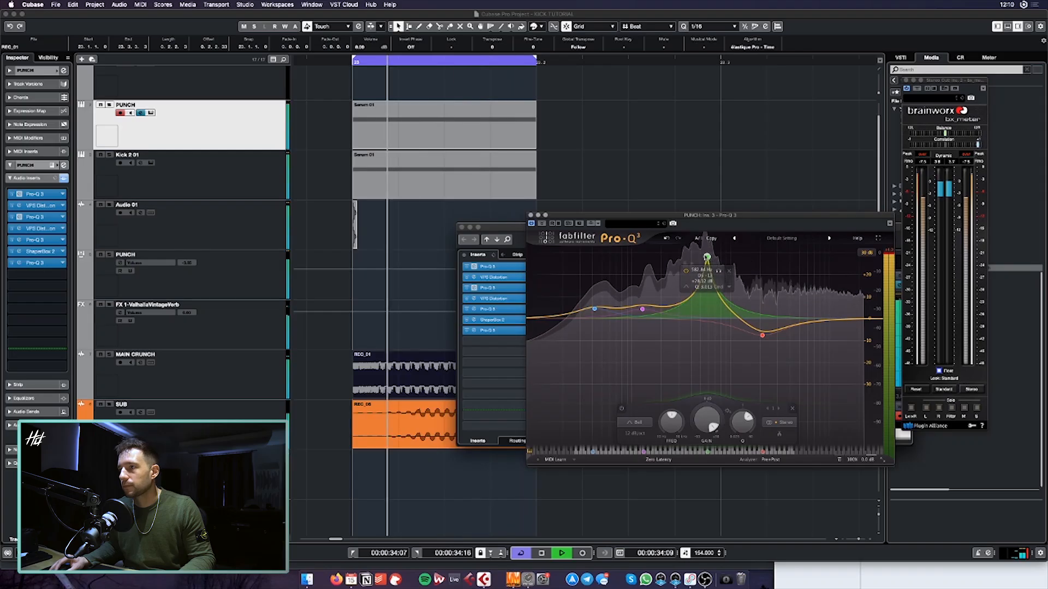
{"action": "left_click_drag", "start_coordinate": [720, 268], "coordinate": [702, 271]}
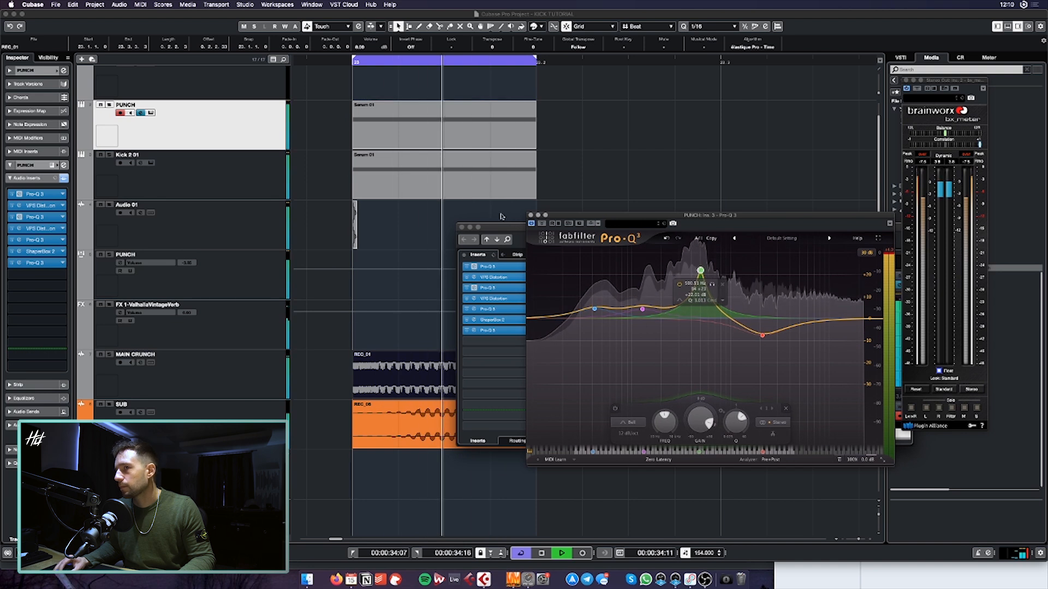
Set MAIN CRUNCH's volume to about 0.65 dB and Kick 2 01's volume to about -1.82 dB
{"action": "left_click", "coordinate": [240, 376]}
{"action": "left_click_drag", "start_coordinate": [22, 177], "coordinate": [22, 176]}
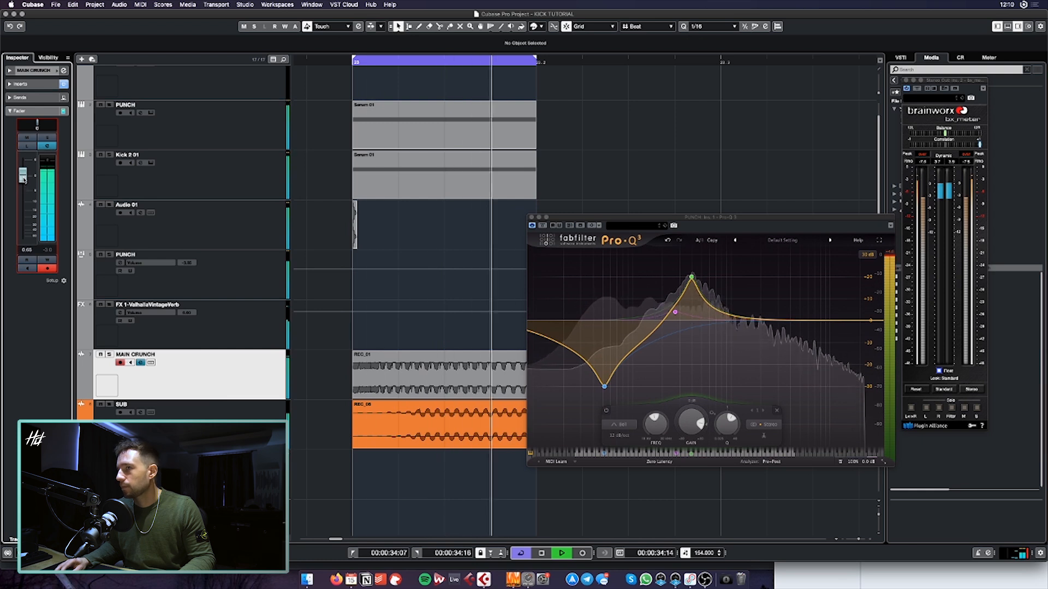
{"action": "key", "text": "super+w"}
{"action": "left_click", "coordinate": [116, 193]}
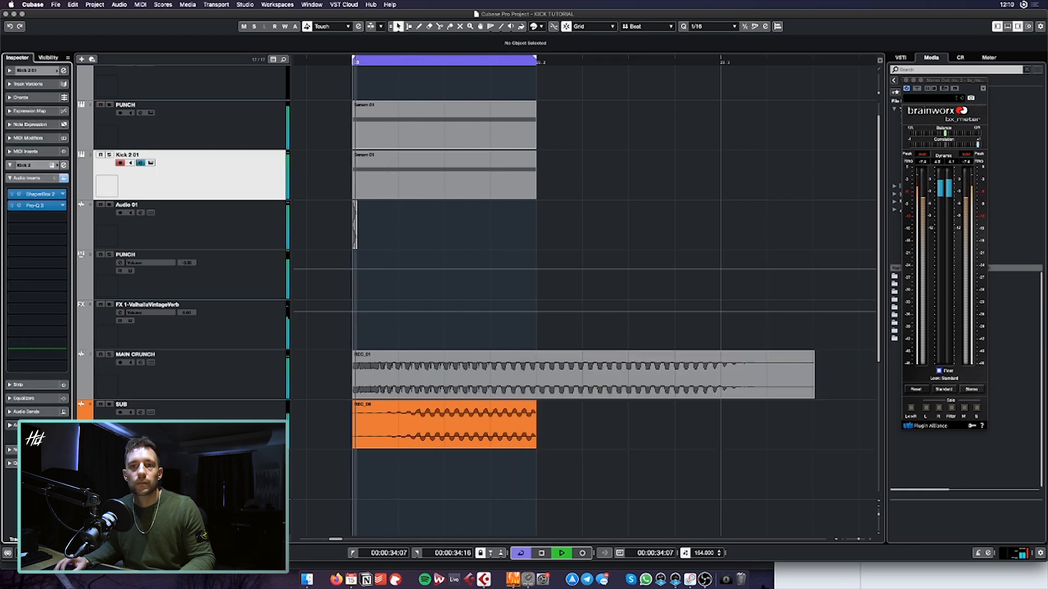
{"action": "left_click", "coordinate": [27, 425]}
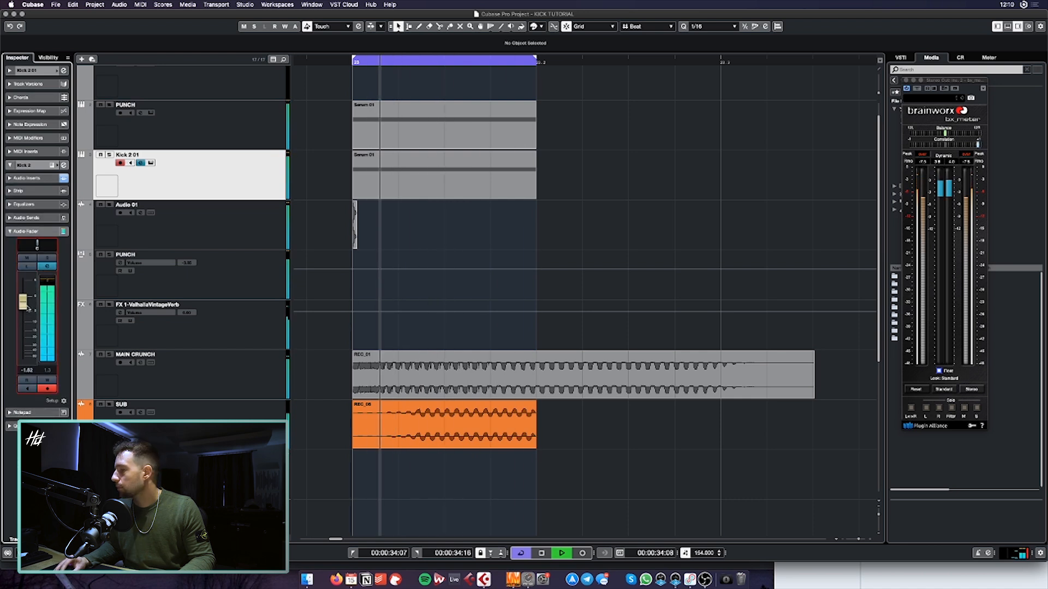
Shape the Mid band in MAIN CRUNCH's third-insert ShaperBox 2 with a volume dip near 1/16 and a nearly straight rise to full level at 1/4
{"action": "scroll", "coordinate": [452, 311], "scroll_direction": "down", "scroll_amount": 3}
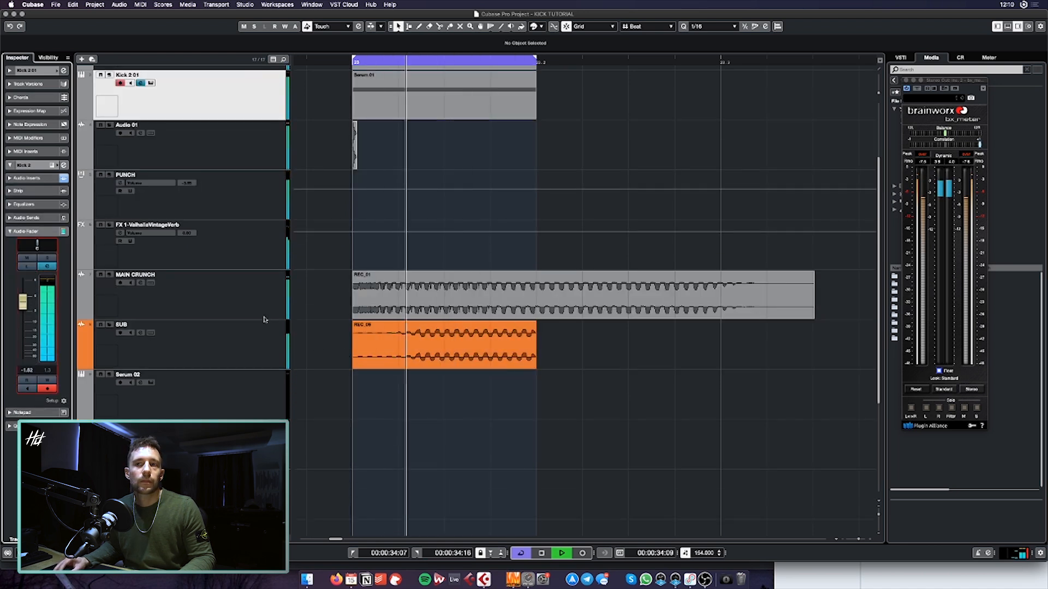
{"action": "left_click", "coordinate": [451, 311]}
{"action": "key", "text": "space"}
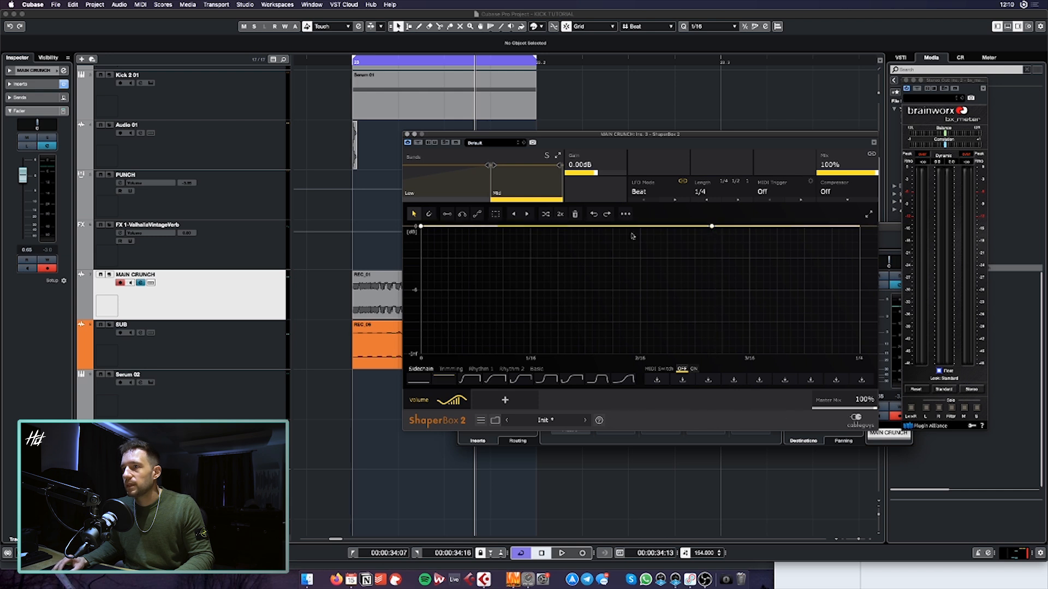
{"action": "key", "text": "space"}
{"action": "left_click_drag", "start_coordinate": [597, 299], "coordinate": [628, 310]}
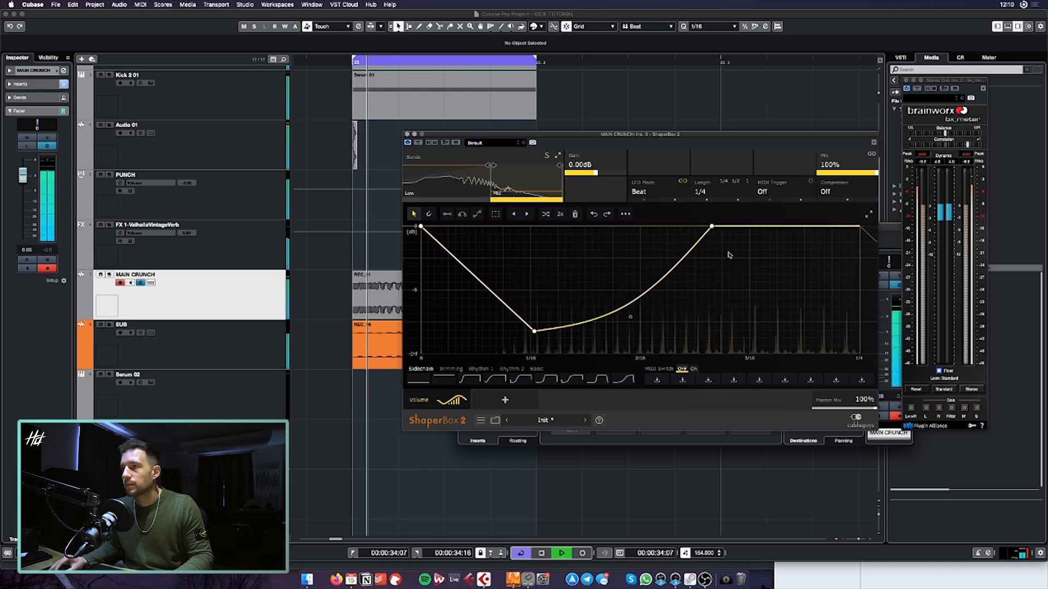
{"action": "left_click_drag", "start_coordinate": [719, 226], "coordinate": [829, 225]}
{"action": "double_click", "coordinate": [829, 226]}
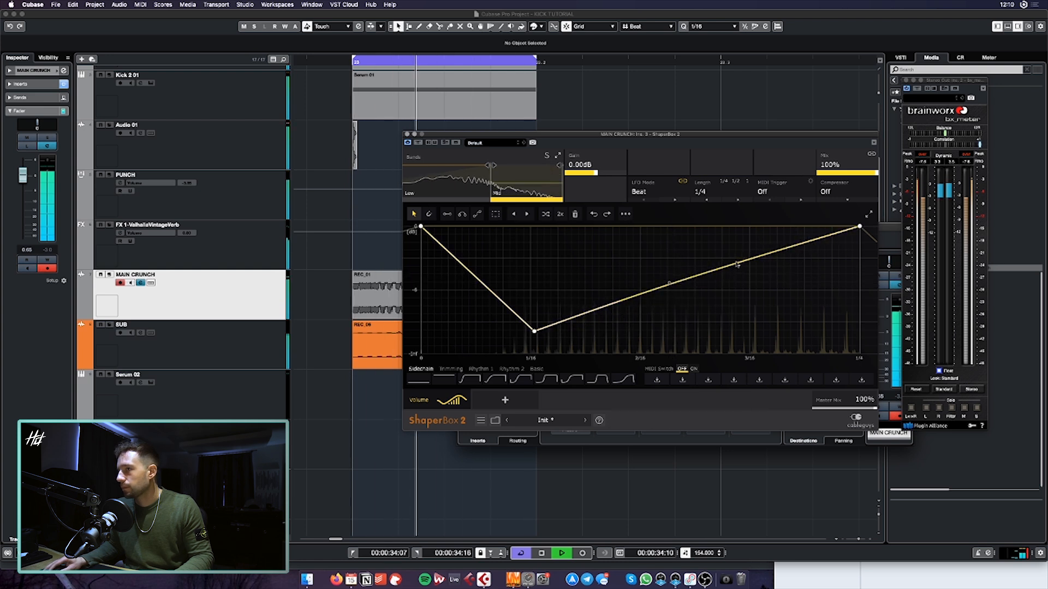
Set the high shelf in MAIN CRUNCH's first-insert Pro-Q 3 to about 3 kHz and +3.5 dB
{"action": "double_click", "coordinate": [771, 227]}
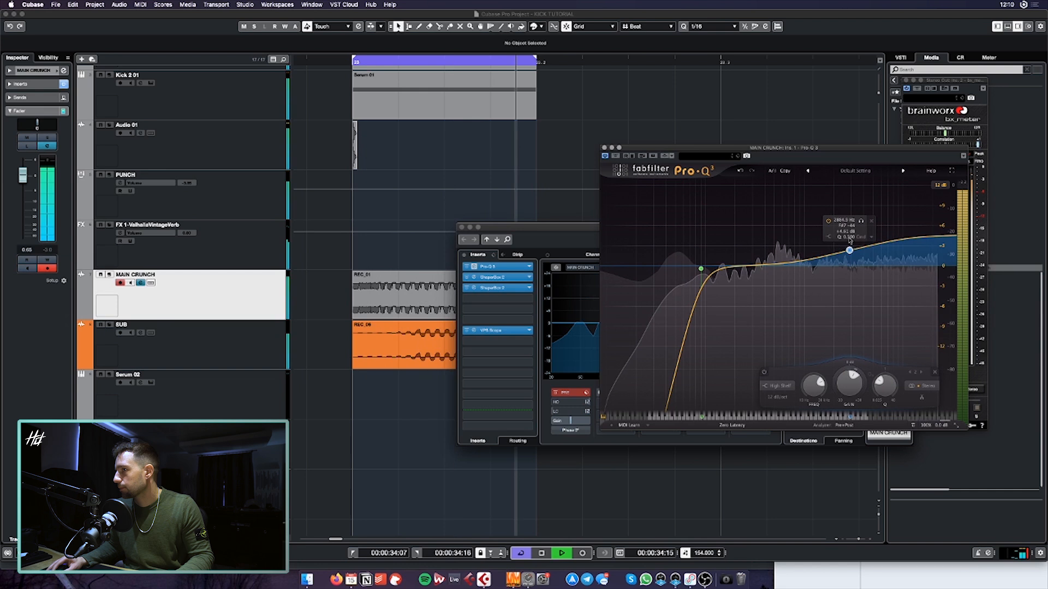
{"action": "left_click", "coordinate": [660, 118]}
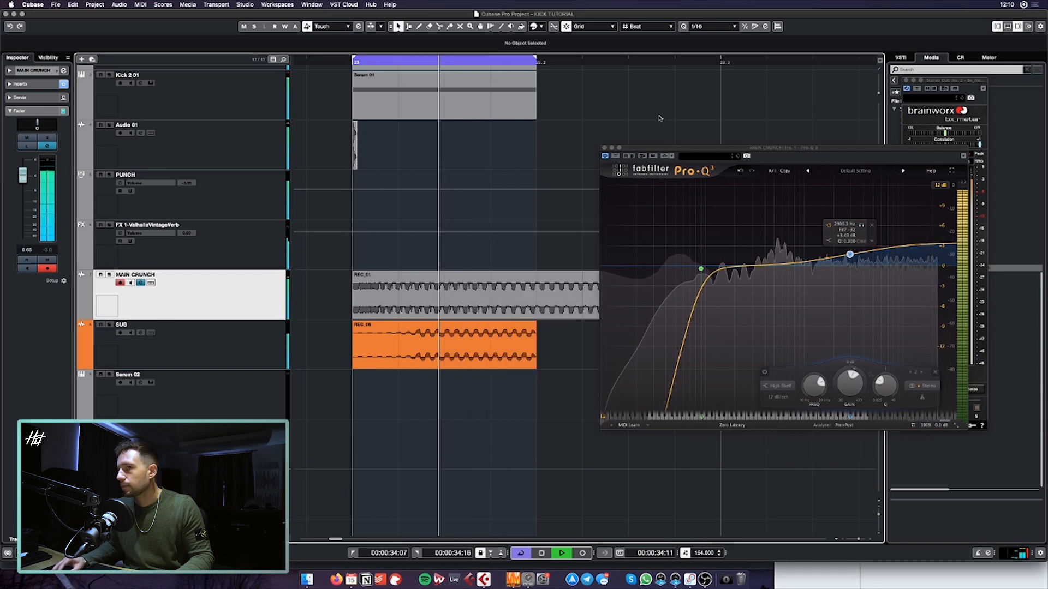
Rename the ValhallaVintageVerb FX channel to PUNCH VERB and set its volume to about -4.9 dB
{"action": "left_click", "coordinate": [270, 238]}
{"action": "double_click", "coordinate": [147, 224]}
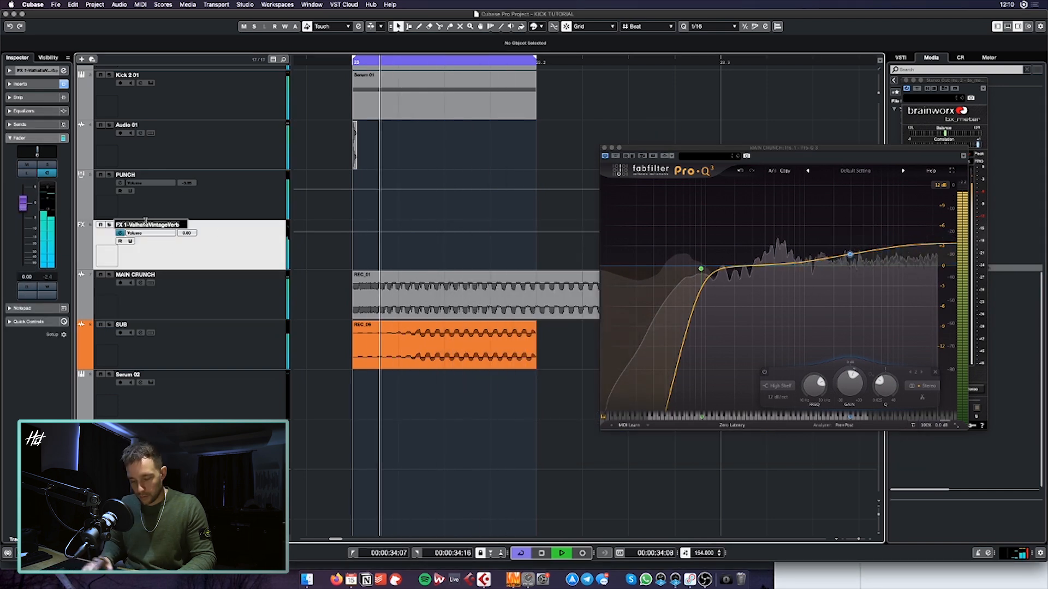
{"action": "type", "text": "PUNCH VERB"}
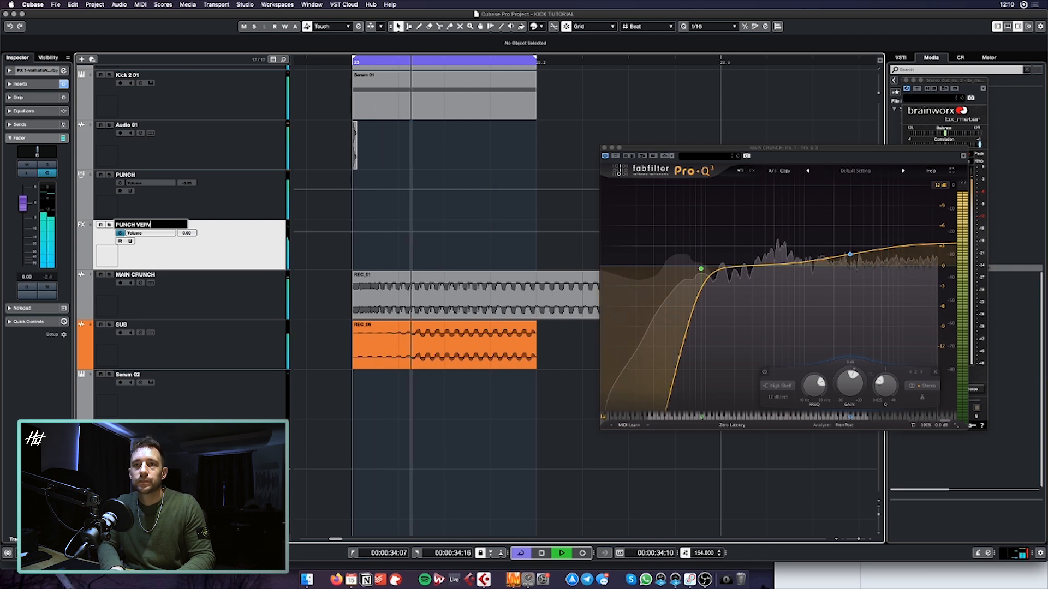
{"action": "key", "text": "Return"}
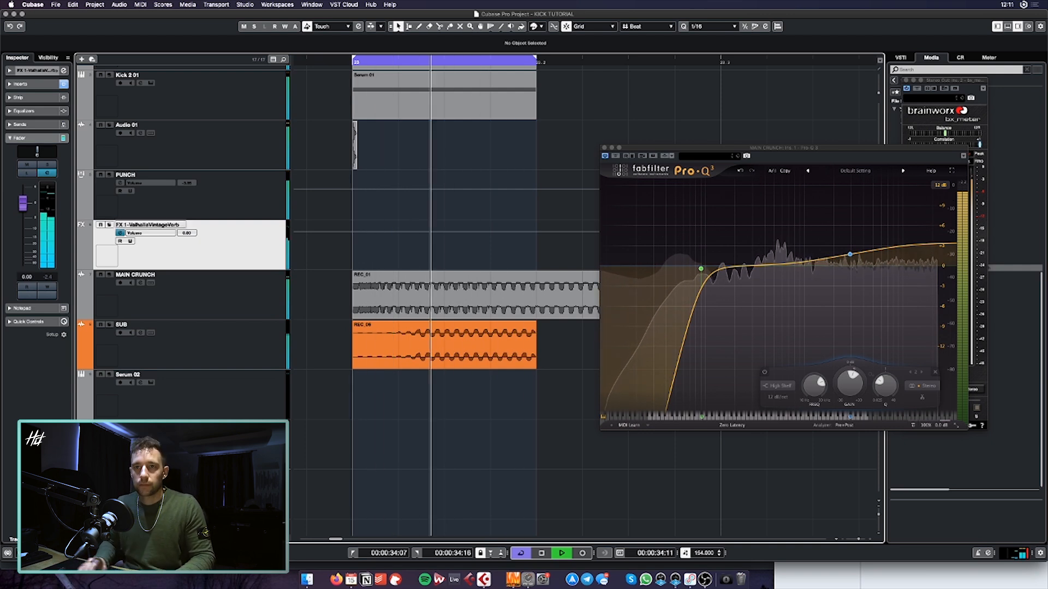
{"action": "left_click_drag", "start_coordinate": [22, 204], "coordinate": [23, 210]}
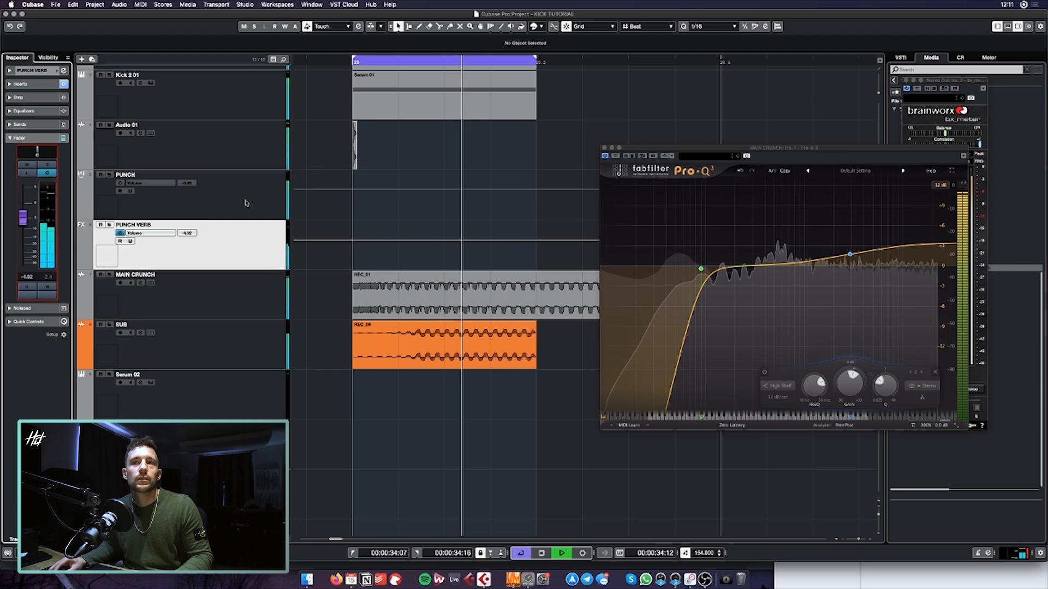
Set Kick 2 01's volume to about -5.71 dB
{"action": "left_click", "coordinate": [188, 183]}
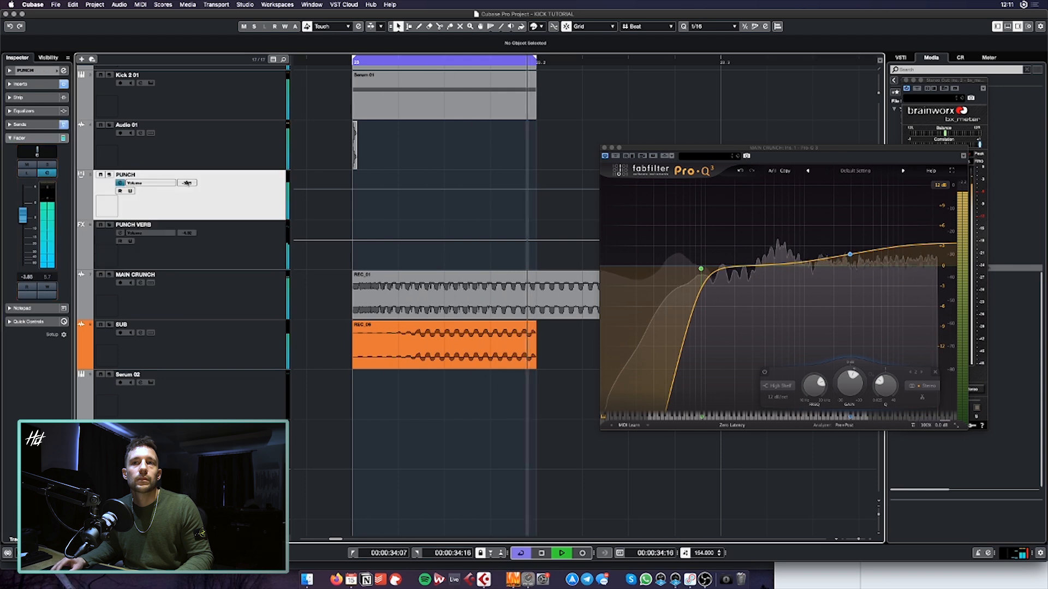
{"action": "left_click", "coordinate": [117, 79]}
{"action": "left_click_drag", "start_coordinate": [28, 304], "coordinate": [27, 315]}
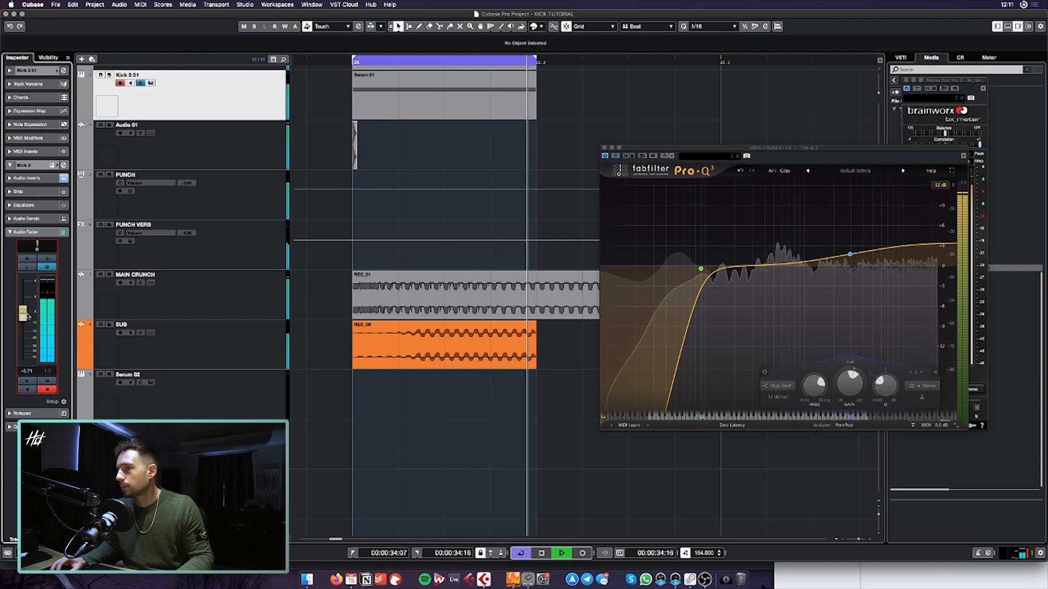
Close MAIN CRUNCH's Pro-Q 3 and raise the low-cut frequency in Audio 05's Pro-Q 3 to thin the CRUNCH 2 layer
{"action": "left_click", "coordinate": [220, 296]}
{"action": "left_click", "coordinate": [604, 147]}
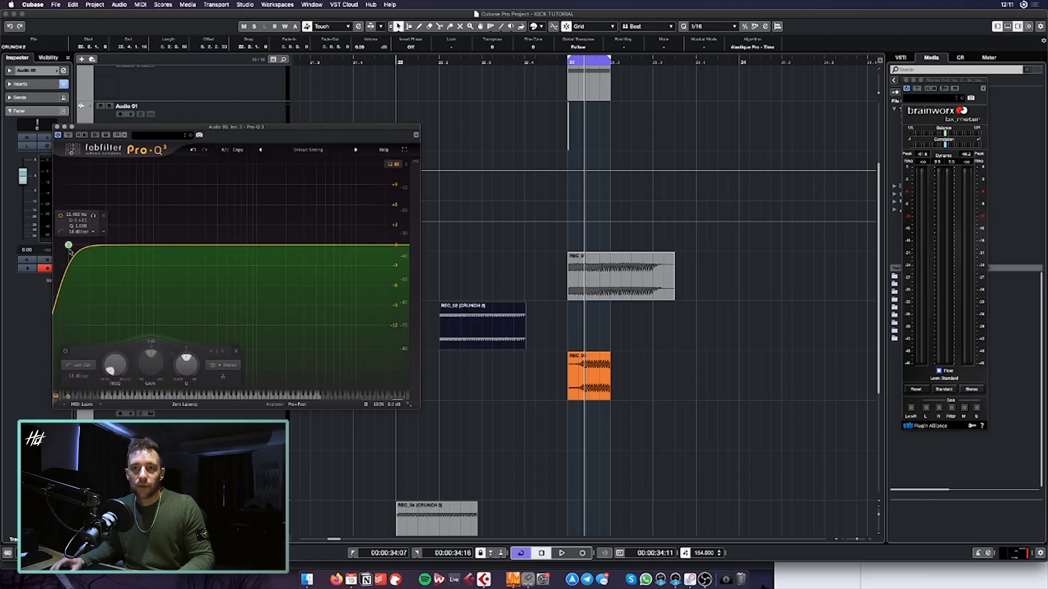
{"action": "left_click_drag", "start_coordinate": [71, 249], "coordinate": [170, 264]}
{"action": "left_click_drag", "start_coordinate": [70, 248], "coordinate": [164, 262]}
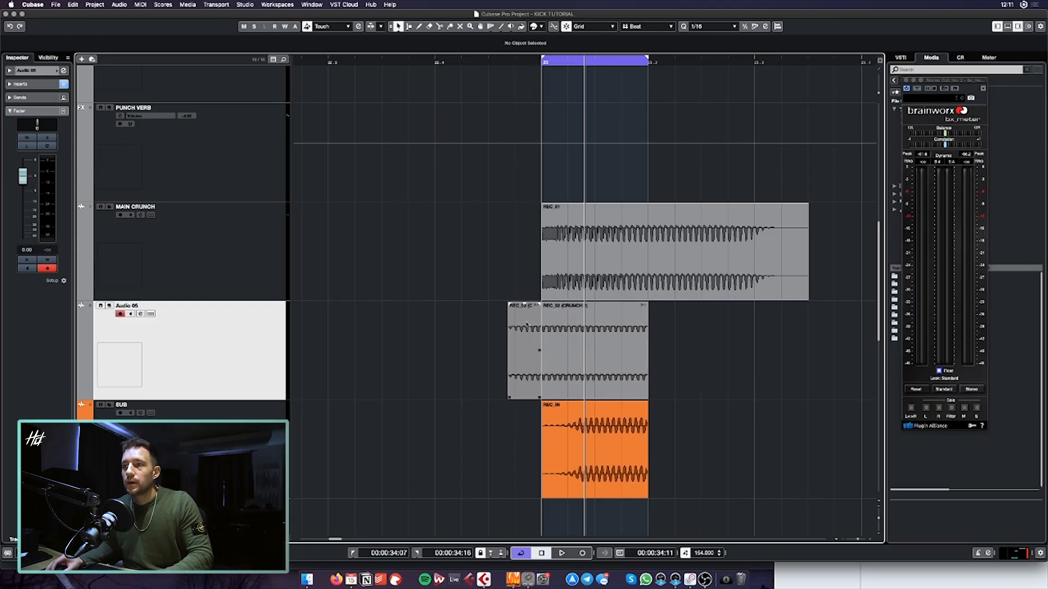
Trim the CRUNCH 2 clip on Audio 05 to the loop starting at bar 23 and give it a long linear fade-in
{"action": "left_click_drag", "start_coordinate": [526, 325], "coordinate": [546, 311]}
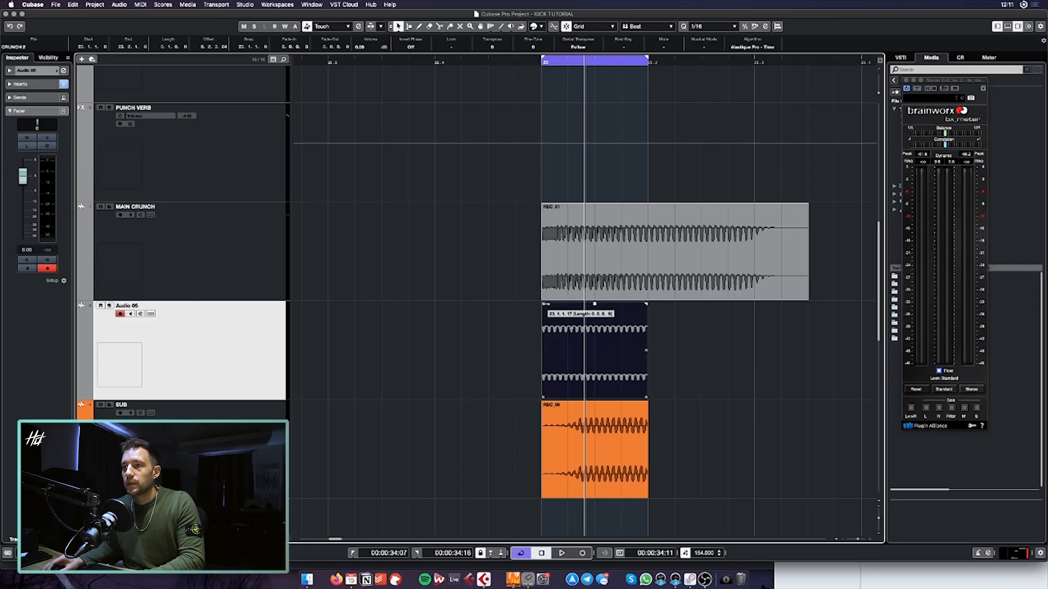
{"action": "double_click", "coordinate": [600, 329]}
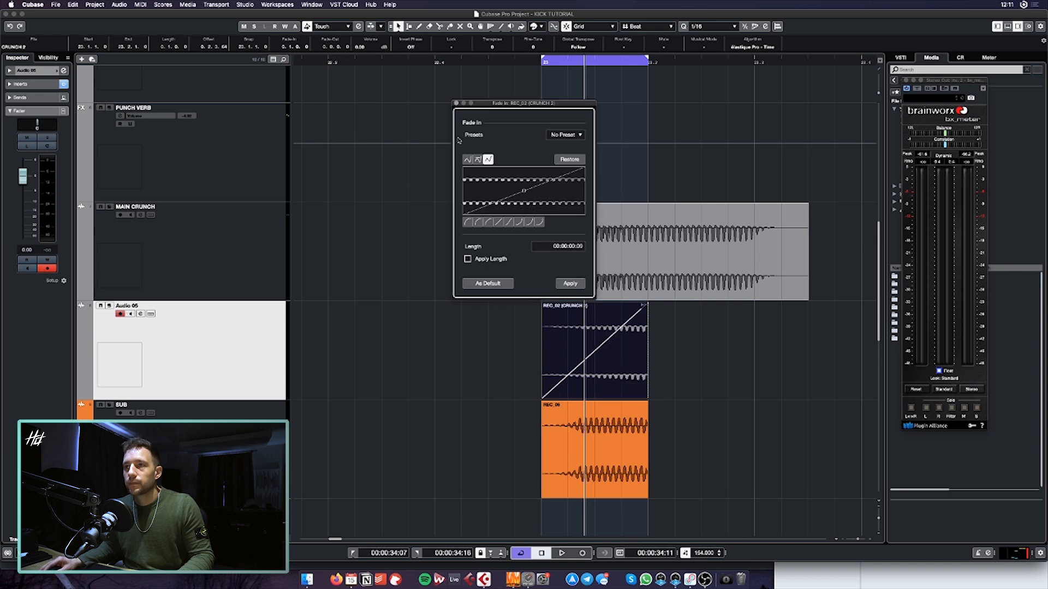
{"action": "left_click", "coordinate": [457, 103]}
Raise Audio 05's volume above 3 dB and refine its Pro-Q 3 with a higher low cut and a +1.2 dB high shelf near 2.9 kHz
{"action": "left_click_drag", "start_coordinate": [23, 177], "coordinate": [49, 233]}
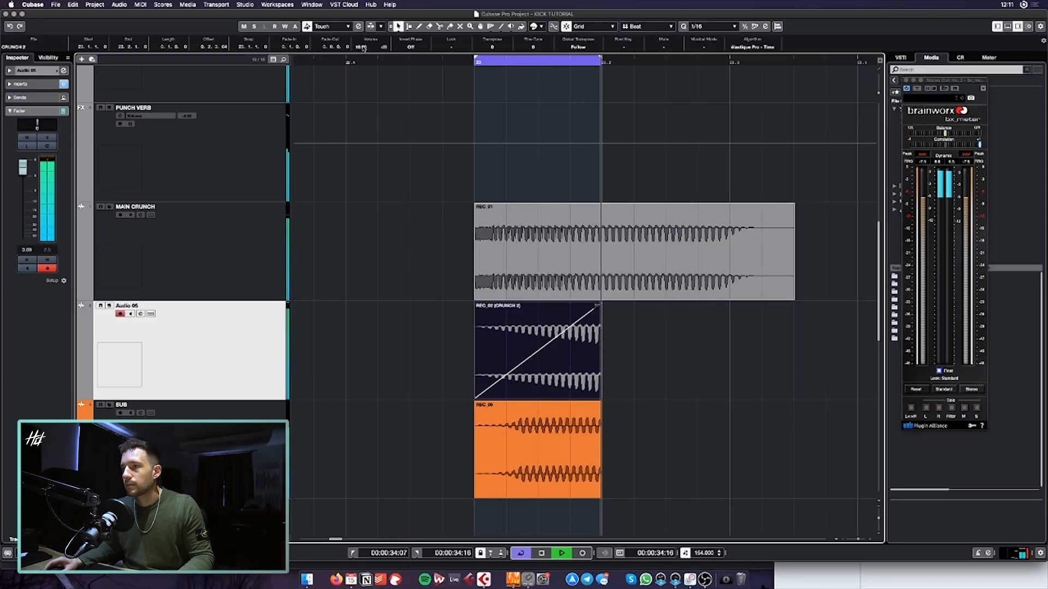
{"action": "key", "text": "e"}
{"action": "left_click", "coordinate": [628, 264]}
{"action": "left_click_drag", "start_coordinate": [163, 262], "coordinate": [192, 253]}
{"action": "mouse_move", "coordinate": [304, 245]}
{"action": "left_mouse_down"}
{"action": "mouse_move", "coordinate": [304, 227]}
{"action": "mouse_move", "coordinate": [303, 240]}
{"action": "left_mouse_up"}
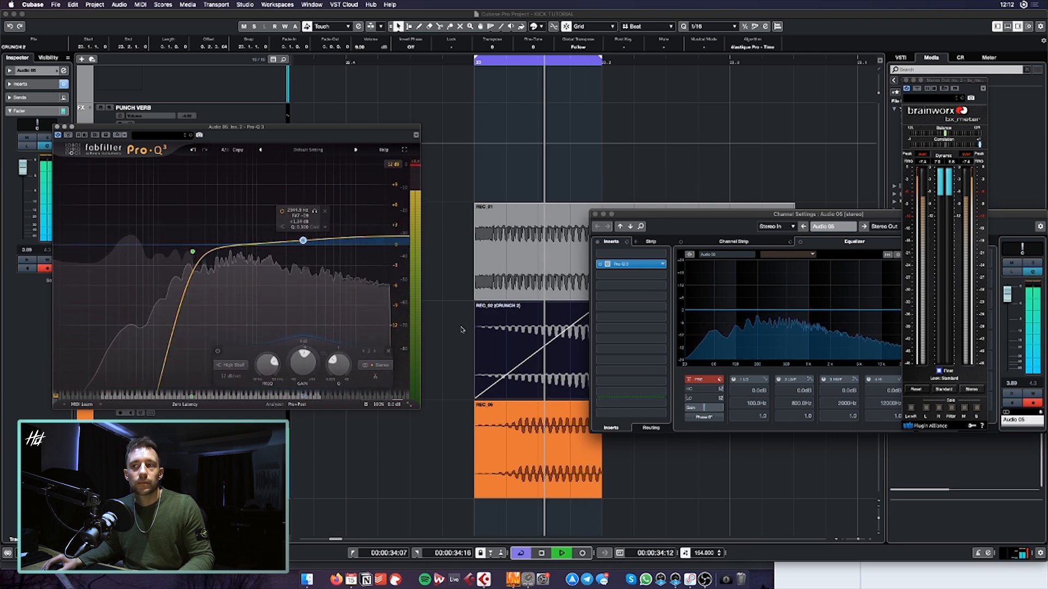
Solo Audio 05, stop playback and move the CRUNCH 2 clip out of the loop to 24.4.1
{"action": "left_click", "coordinate": [462, 329]}
{"action": "left_click_drag", "start_coordinate": [233, 130], "coordinate": [653, 234]}
{"action": "left_click", "coordinate": [252, 348]}
{"action": "key", "text": "s"}
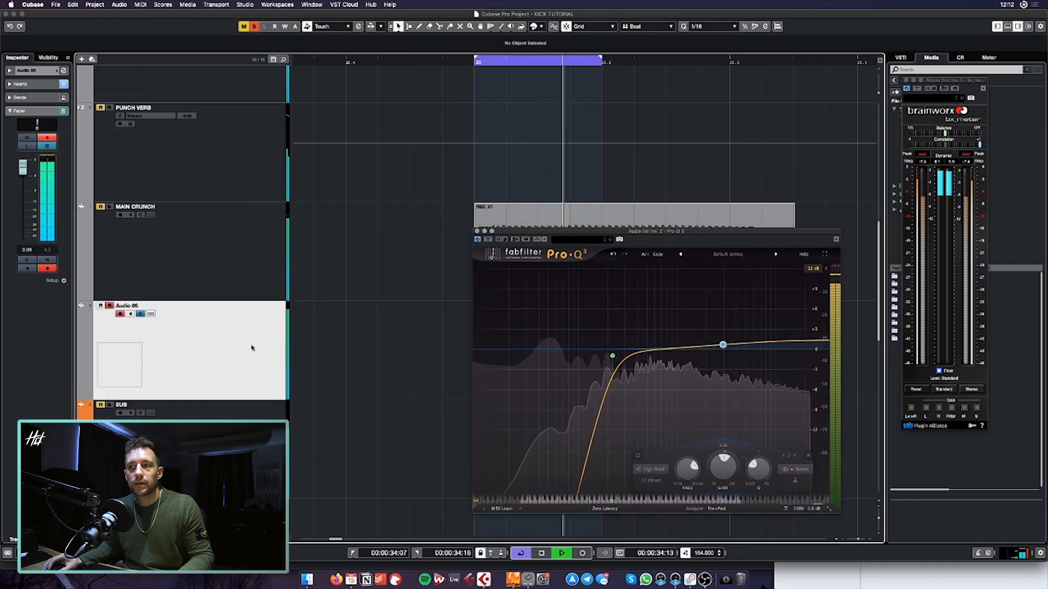
{"action": "key", "text": "space"}
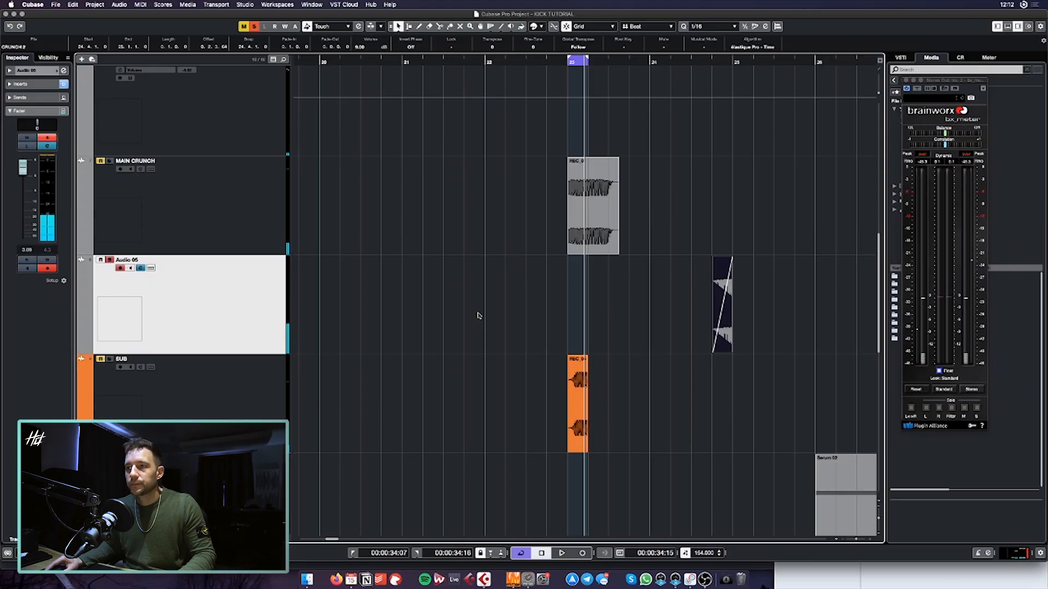
Place the crunch clip from Audio 04 on Audio 05 at bar 23 as an alternative layer
{"action": "scroll", "coordinate": [450, 309], "scroll_direction": "down", "scroll_amount": 1}
{"action": "scroll", "coordinate": [451, 309], "scroll_direction": "down", "scroll_amount": 4}
{"action": "scroll", "coordinate": [444, 298], "scroll_direction": "left", "scroll_amount": 2}
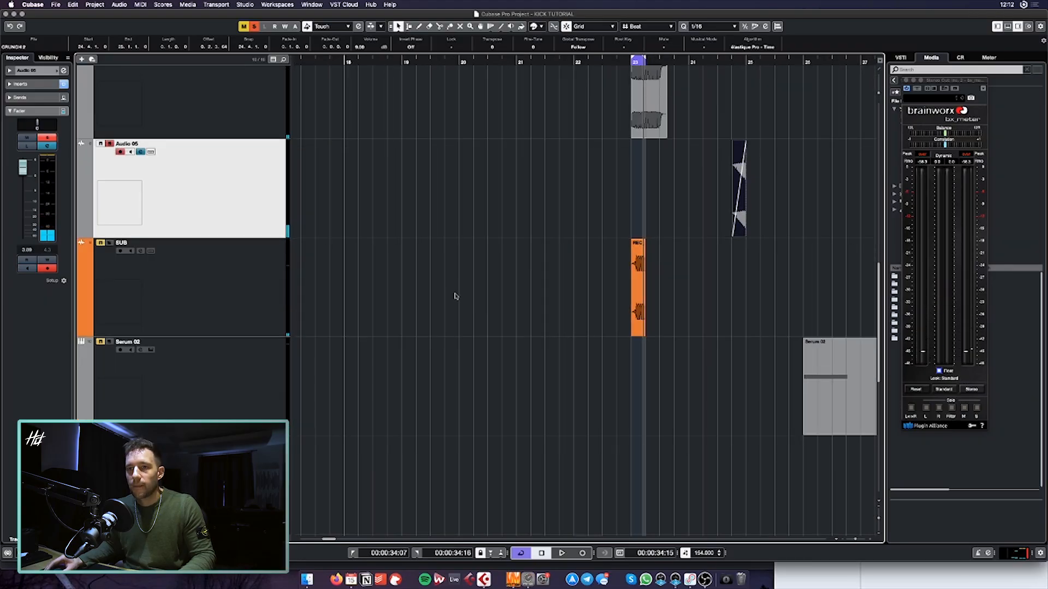
{"action": "scroll", "coordinate": [455, 297], "scroll_direction": "down", "scroll_amount": 12}
{"action": "key", "text": "g"}
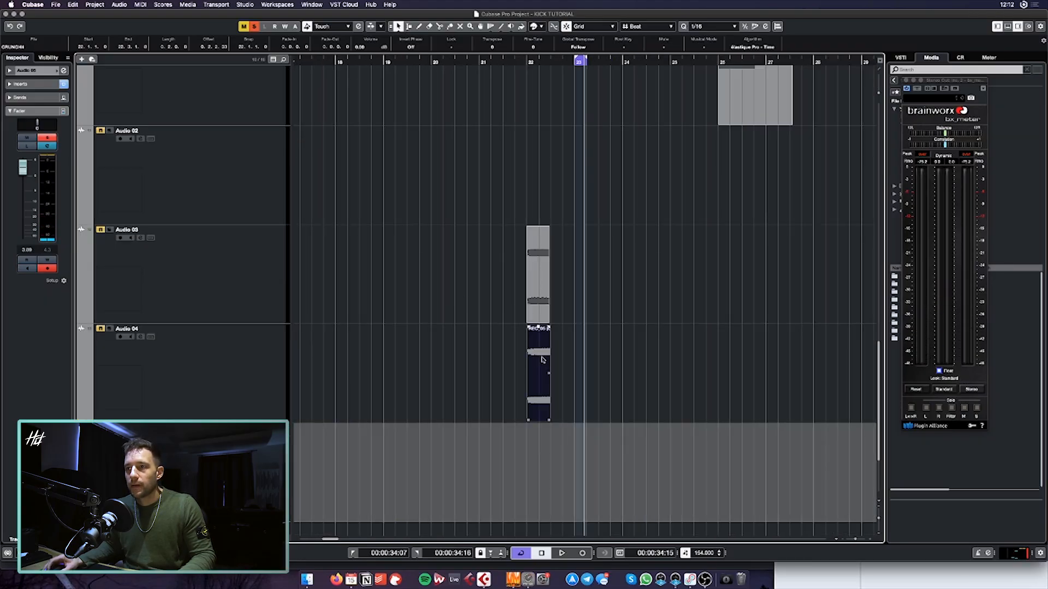
{"action": "scroll", "coordinate": [543, 360], "scroll_direction": "up", "scroll_amount": 12}
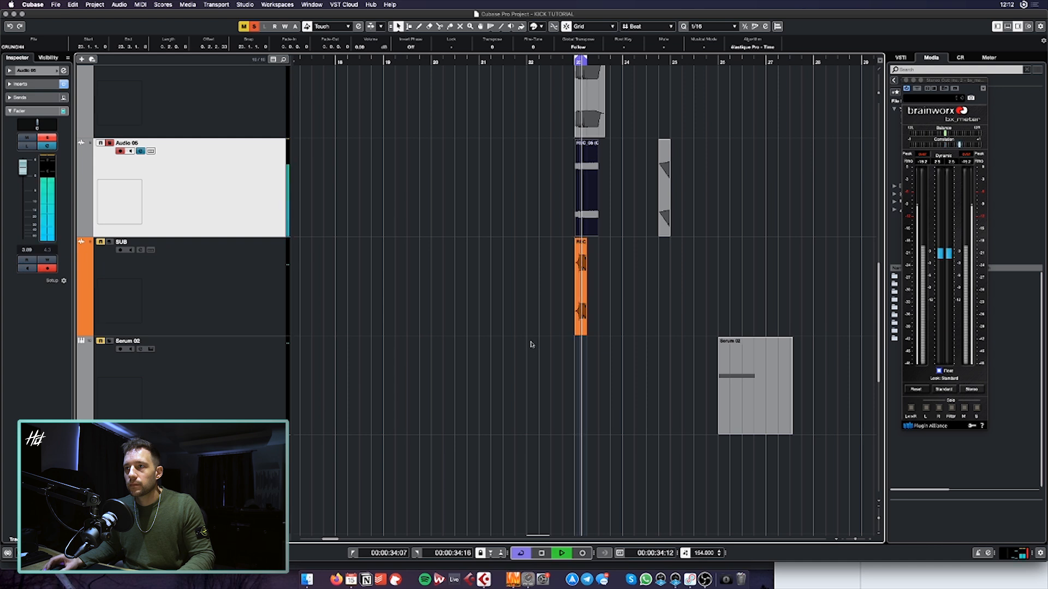
Split the new crunch clip on Audio 05 at the loop boundaries and add a fade-in to the middle piece
{"action": "key", "text": "h"}
{"action": "key", "text": "h"}
{"action": "key", "text": "h"}
{"action": "key", "text": "h"}
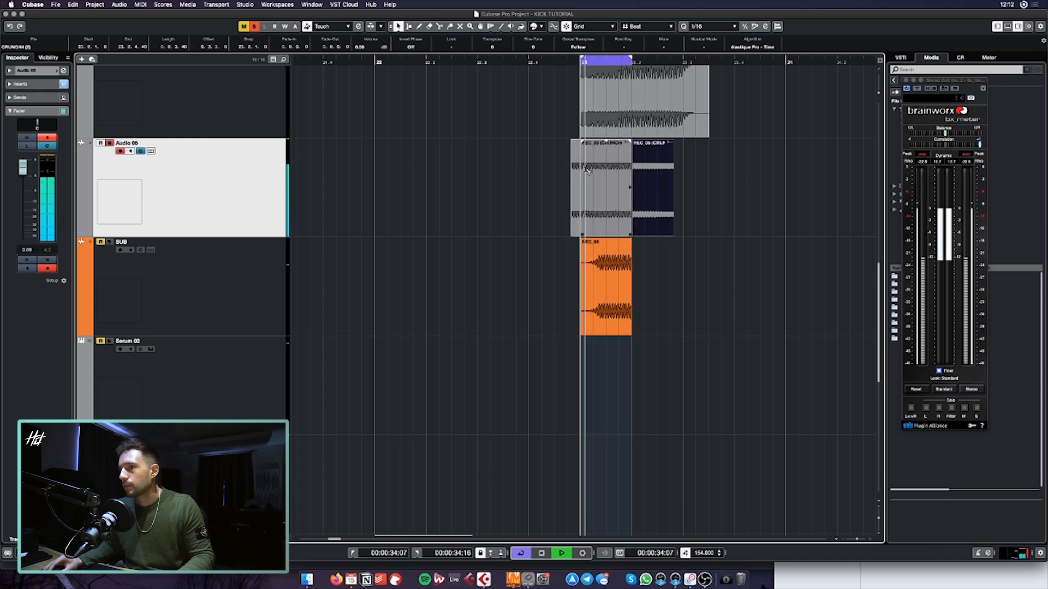
{"action": "key", "text": "e"}
{"action": "key", "text": "e"}
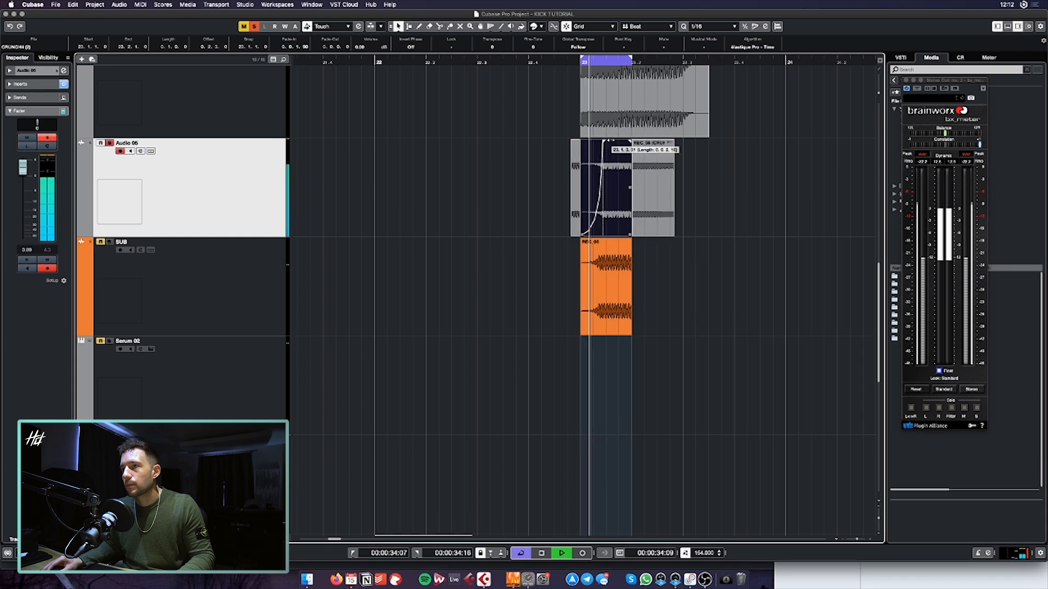
Make the middle crunch piece's fade-in curve linear and take Audio 05 out of solo
{"action": "double_click", "coordinate": [603, 158]}
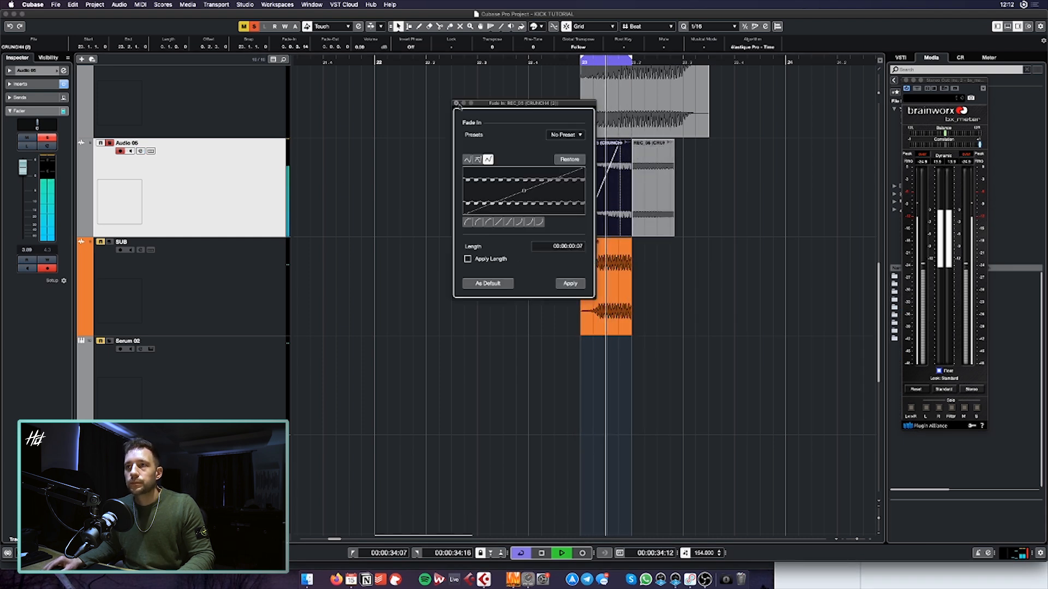
{"action": "left_click", "coordinate": [411, 179]}
{"action": "key", "text": "s"}
{"action": "key", "text": "h"}
{"action": "key", "text": "h"}
{"action": "key", "text": "h"}
{"action": "left_click", "coordinate": [457, 103]}
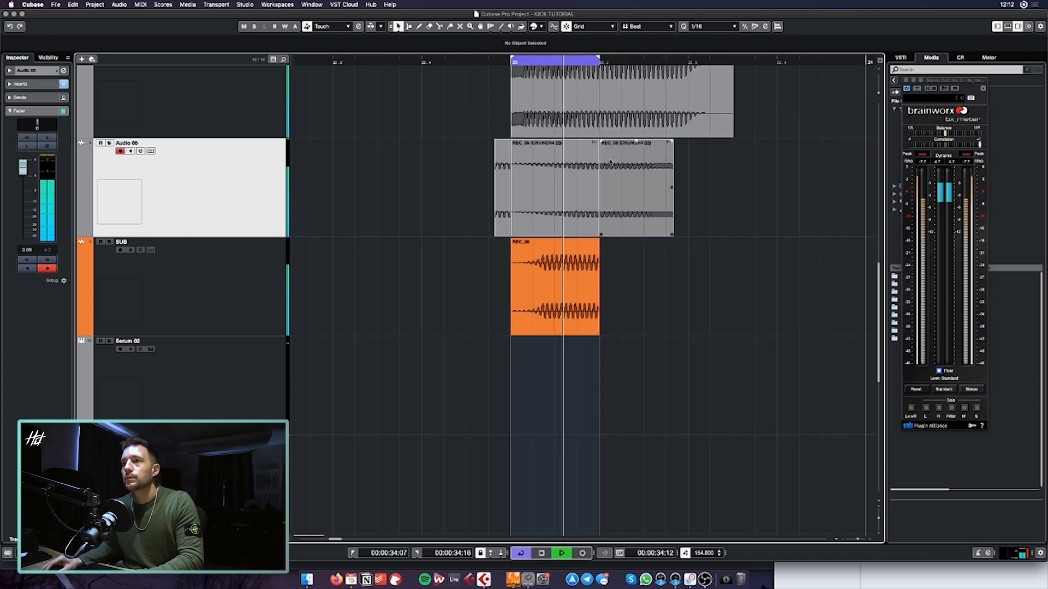
Remove the leftover crunch pieces outside the loop on Audio 05 and set the remaining clip's volume to 4.00 dB
{"action": "left_click_drag", "start_coordinate": [610, 162], "coordinate": [580, 172]}
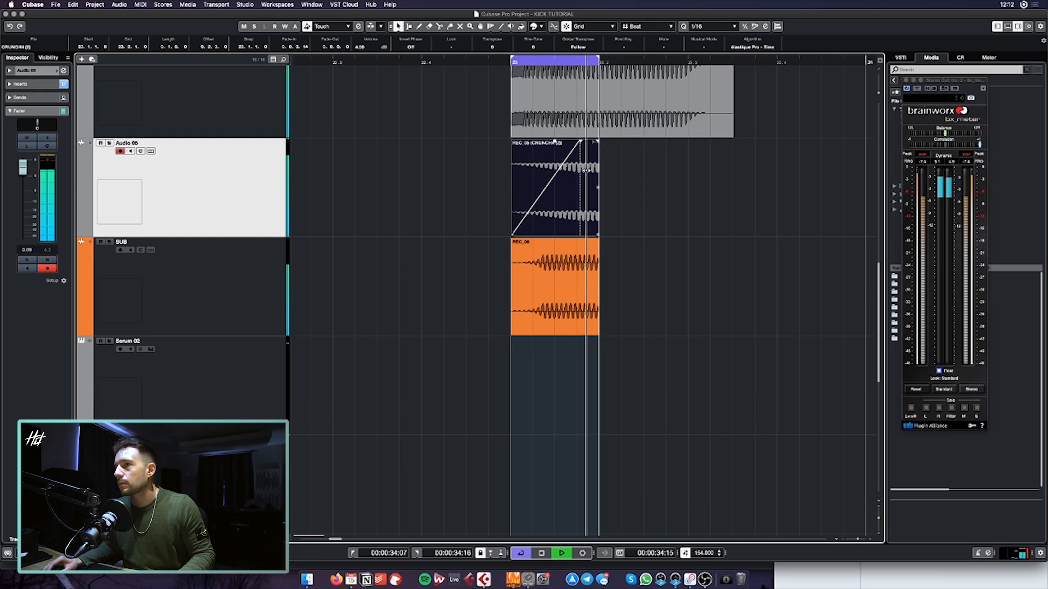
{"action": "key", "text": "h"}
{"action": "key", "text": "h"}
{"action": "key", "text": "h"}
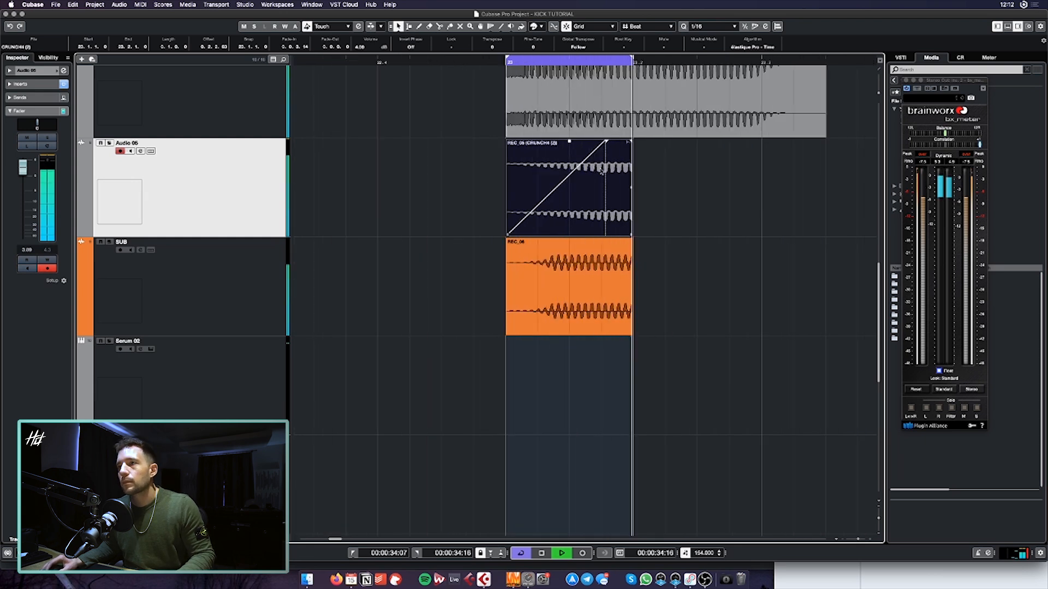
Slip the audio inside Audio 05's crunch clip to offset 0.2.1.117 and raise the clip volume to about 9 dB
{"action": "left_click_drag", "start_coordinate": [584, 168], "coordinate": [591, 168]}
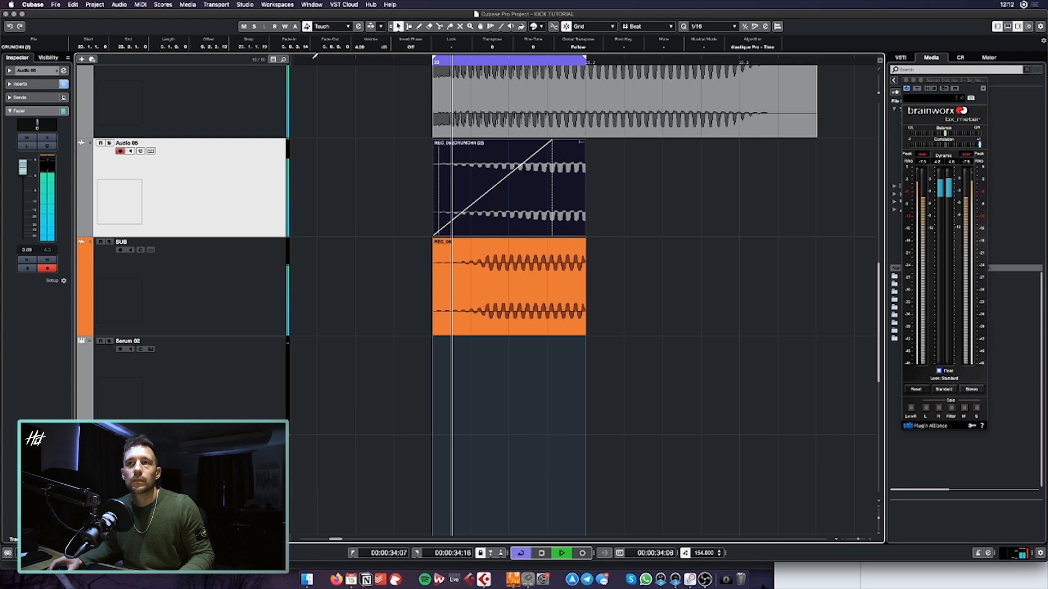
{"action": "scroll", "coordinate": [358, 48], "scroll_direction": "up", "scroll_amount": 3}
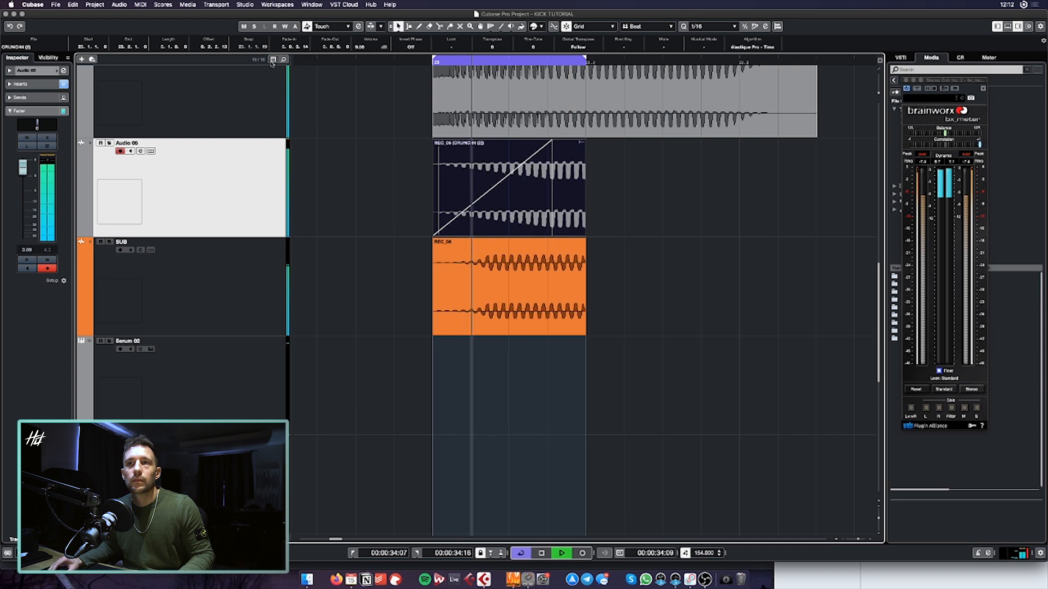
{"action": "scroll", "coordinate": [227, 48], "scroll_direction": "down", "scroll_amount": 7}
{"action": "scroll", "coordinate": [227, 48], "scroll_direction": "down", "scroll_amount": 3}
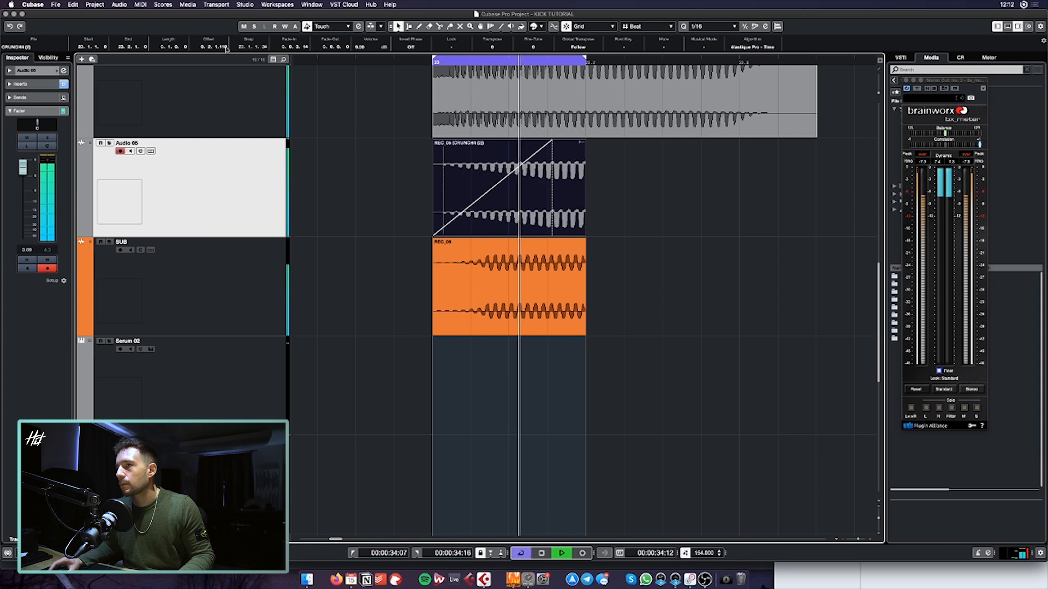
In Audio 05's Pro-Q 3, cut about 5.9 dB near 450 Hz and raise the high shelf slightly
{"action": "left_click", "coordinate": [141, 151]}
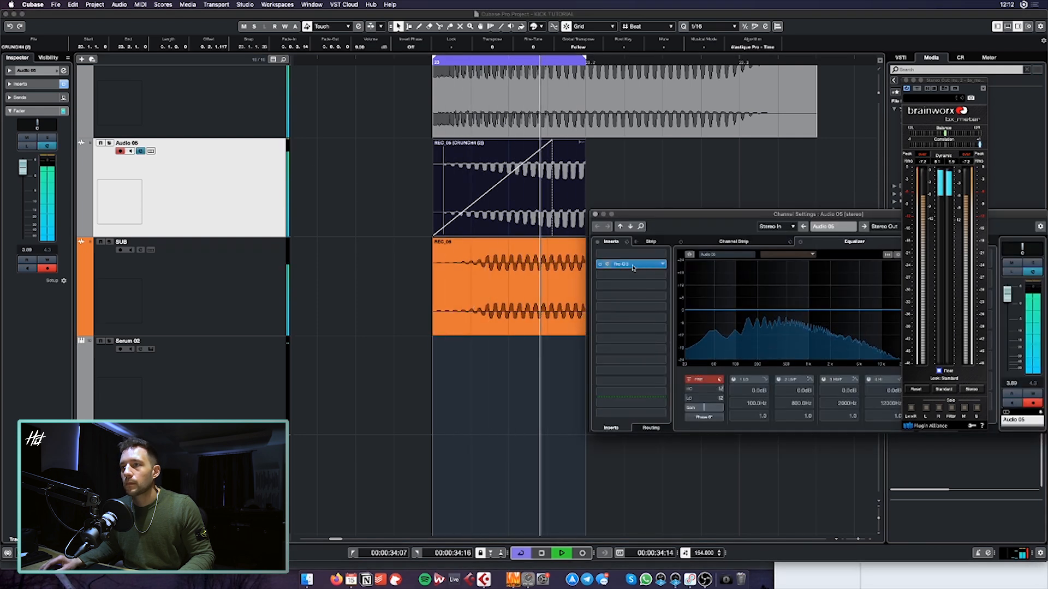
{"action": "left_click", "coordinate": [634, 267]}
{"action": "left_click_drag", "start_coordinate": [648, 352], "coordinate": [642, 391]}
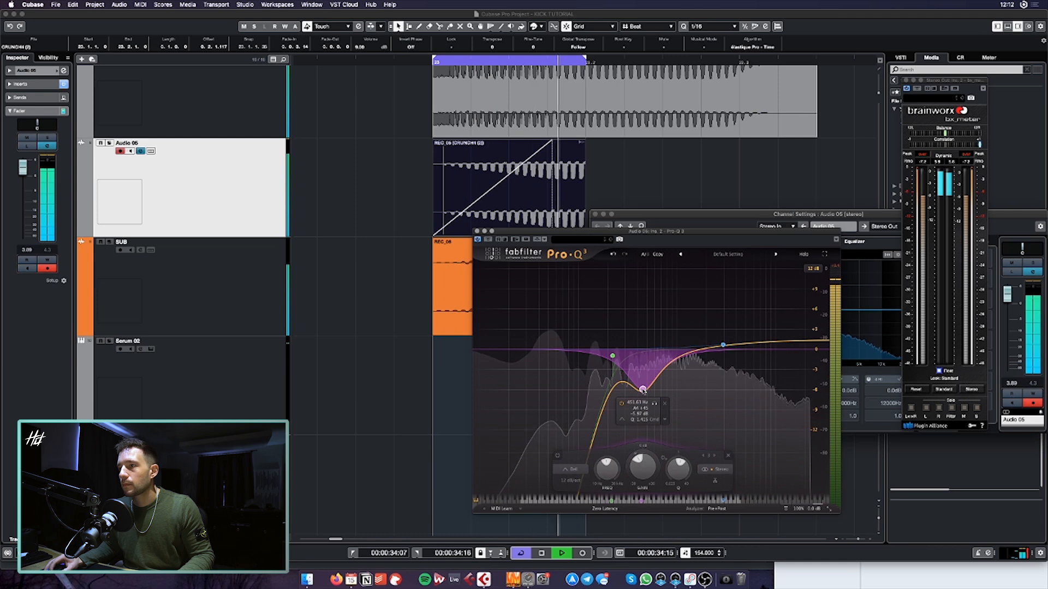
{"action": "left_click_drag", "start_coordinate": [723, 344], "coordinate": [720, 340]}
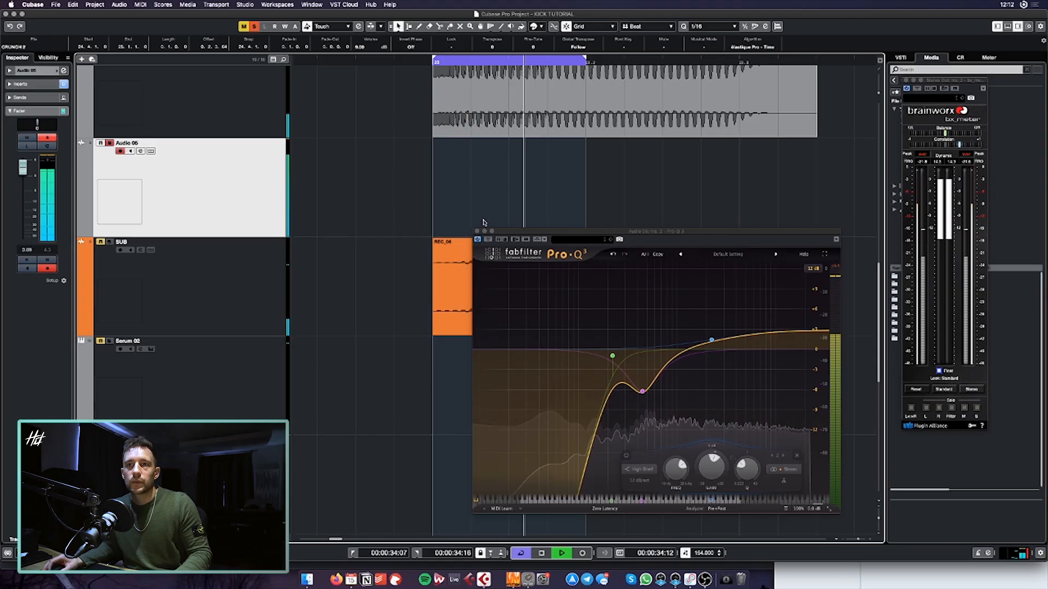
Close Audio 05's Pro-Q 3 and take the track out of solo to play the full kick without the extra crunch
{"action": "left_click", "coordinate": [477, 232]}
{"action": "key", "text": "g"}
{"action": "key", "text": "g"}
{"action": "key", "text": "g"}
{"action": "scroll", "coordinate": [461, 191], "scroll_direction": "up", "scroll_amount": 1}
{"action": "key", "text": "g"}
{"action": "key", "text": "g"}
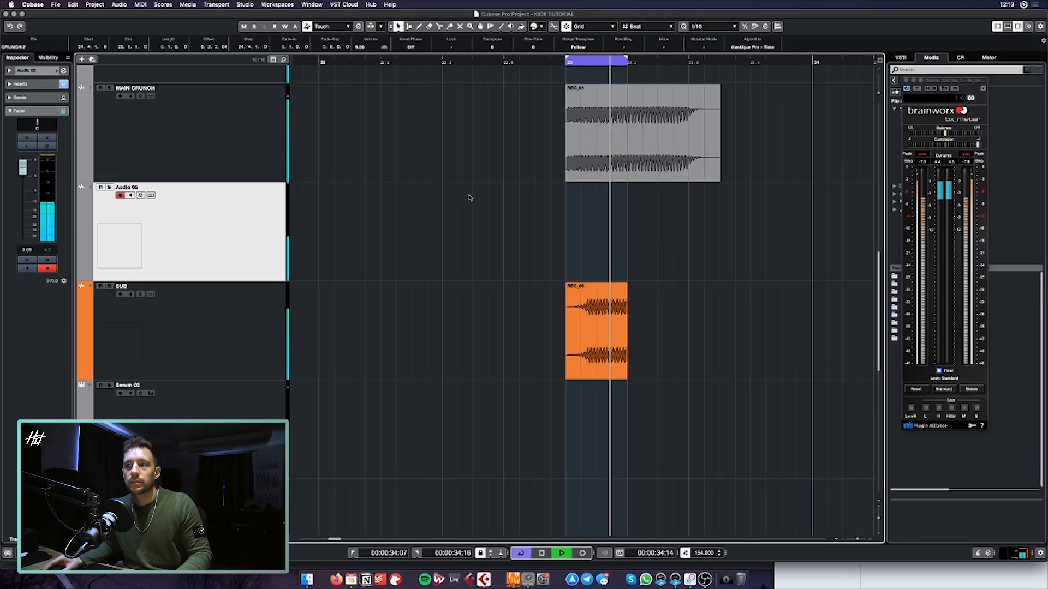
Set the volume of the hi-hat click on Audio 01 to about -9.57 dB
{"action": "scroll", "coordinate": [470, 197], "scroll_direction": "up", "scroll_amount": 3}
{"action": "scroll", "coordinate": [352, 168], "scroll_direction": "up", "scroll_amount": 4}
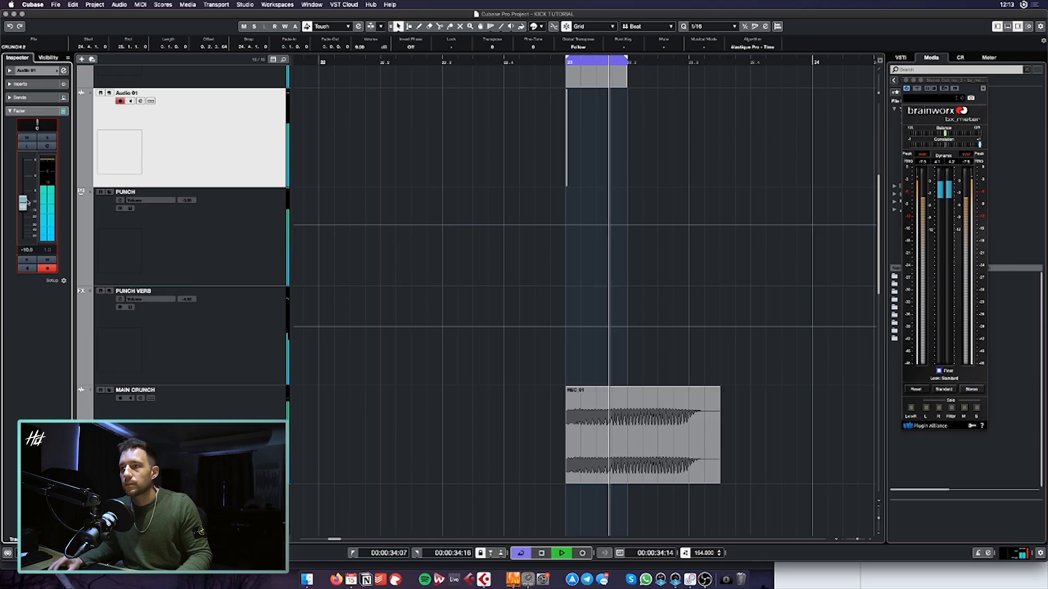
{"action": "key", "text": "h"}
{"action": "key", "text": "h"}
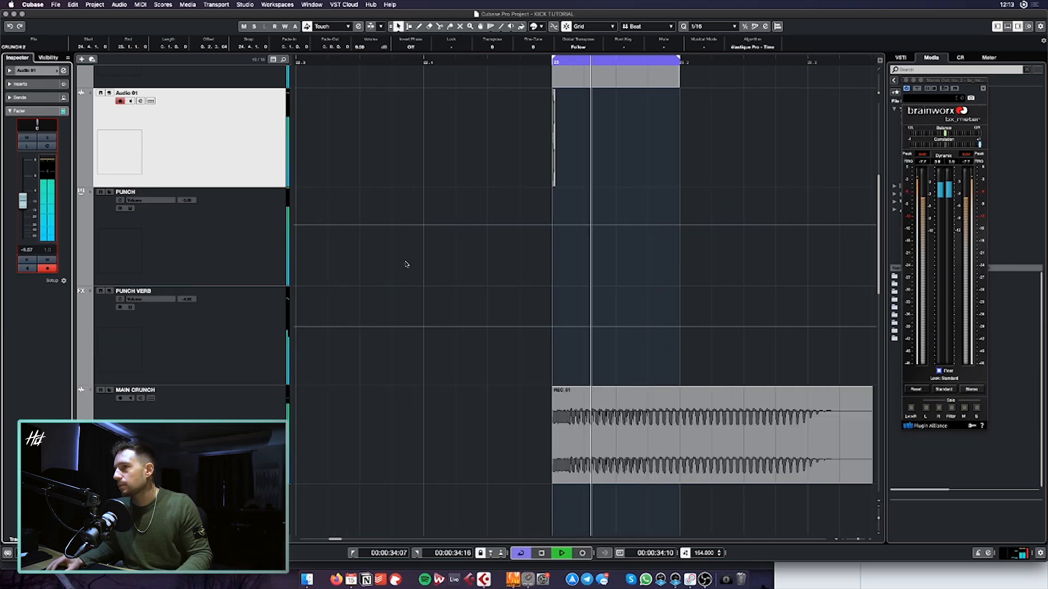
{"action": "scroll", "coordinate": [406, 264], "scroll_direction": "right", "scroll_amount": 3}
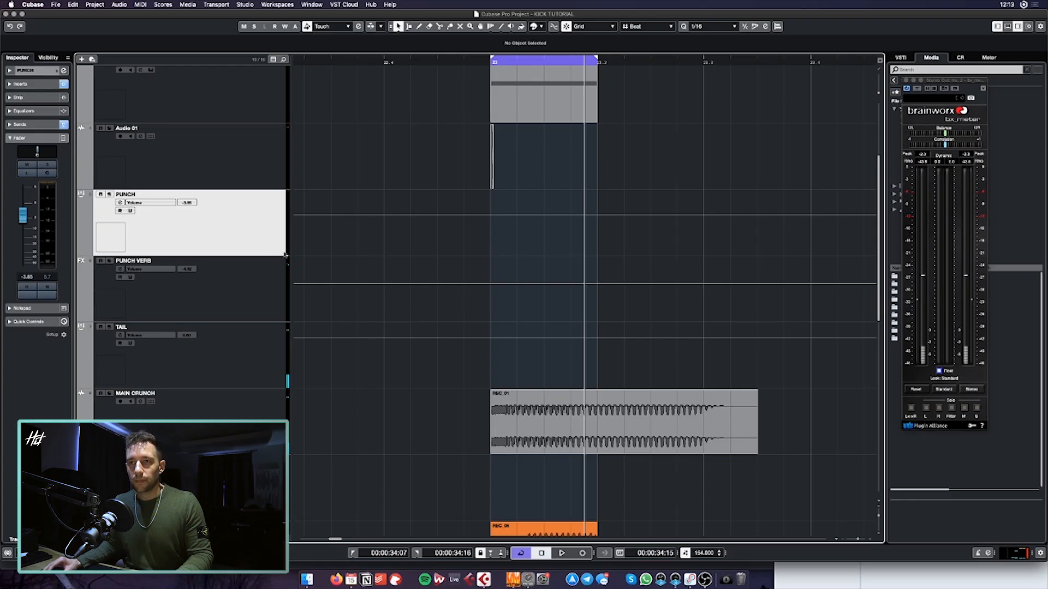
Select the PUNCH, PUNCH VERB and TAIL tracks together
{"action": "left_click", "coordinate": [287, 296], "text": "shift"}
{"action": "left_click", "coordinate": [345, 335], "text": "shift"}
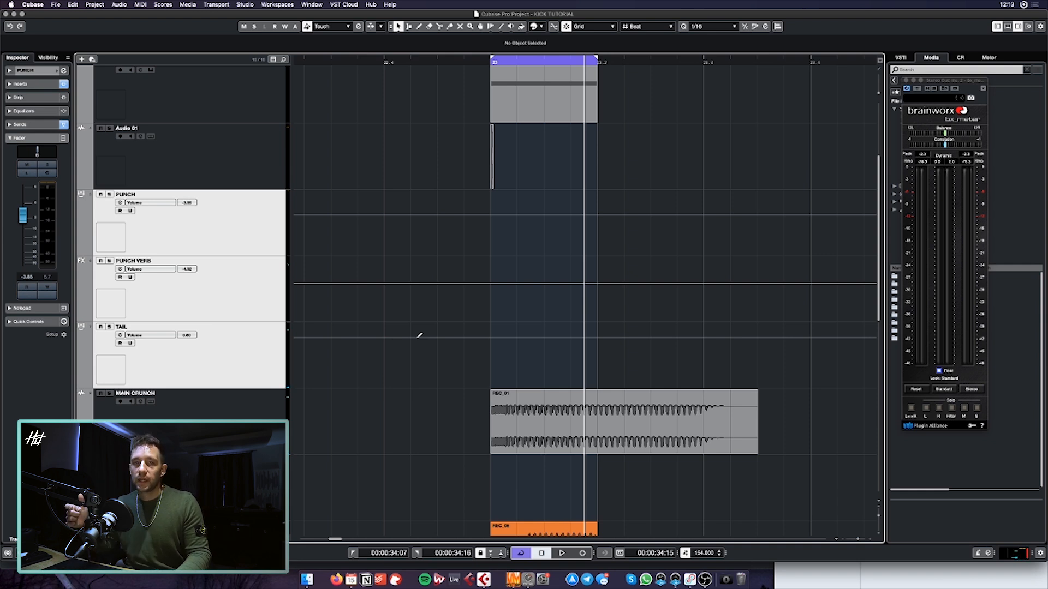
{"action": "key", "text": "shift+g"}
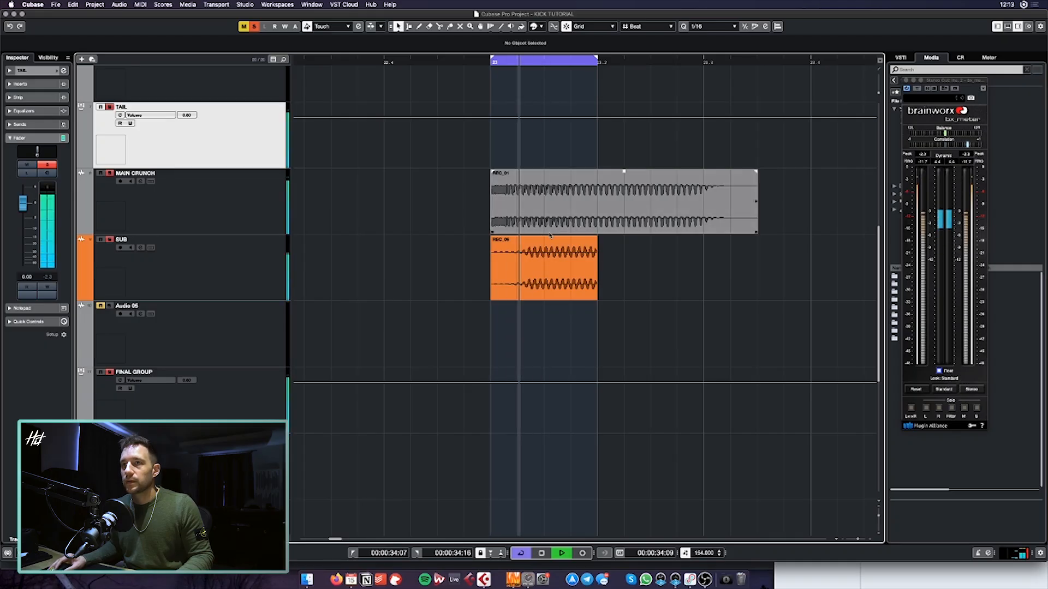
Insert iZotope Trash 2 on the TAIL channel and move its window clear of the channel settings
{"action": "key", "text": "e"}
{"action": "key", "text": "e"}
{"action": "key", "text": "e"}
{"action": "left_click", "coordinate": [650, 254]}
{"action": "type", "text": "tras"}
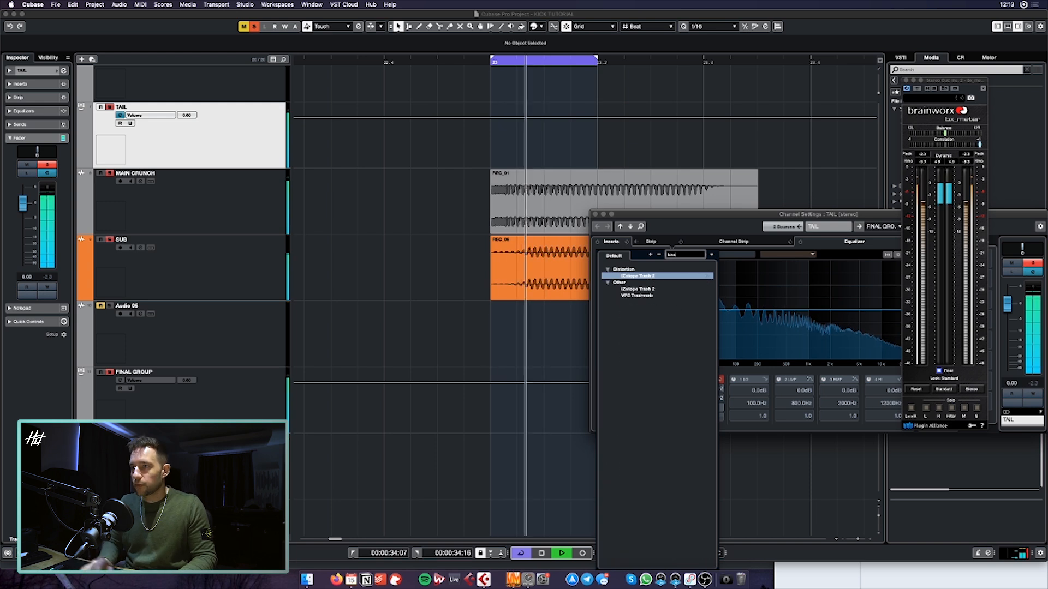
{"action": "left_click", "coordinate": [640, 276]}
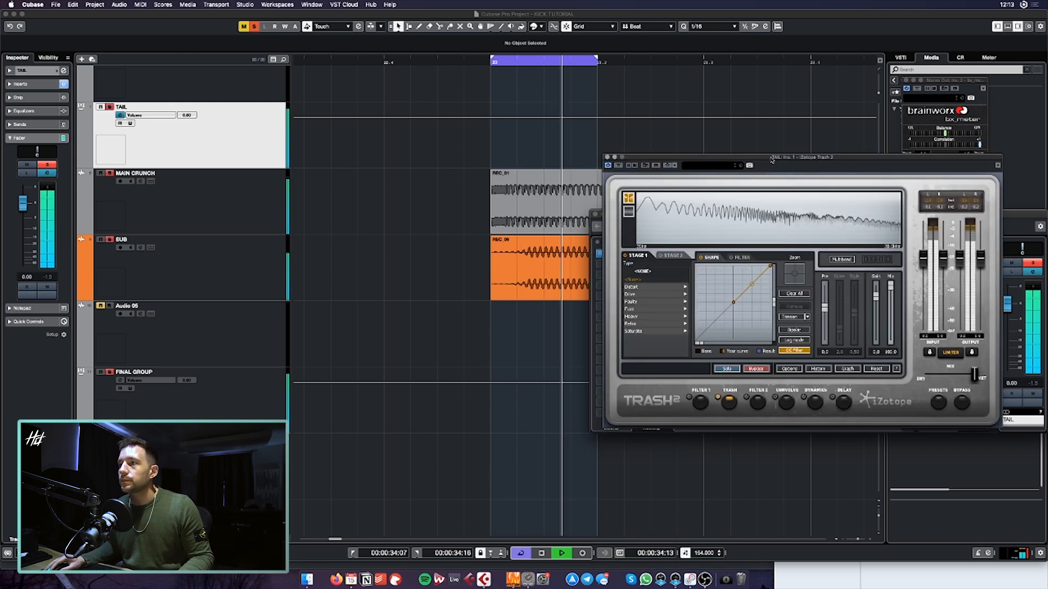
{"action": "left_click_drag", "start_coordinate": [766, 160], "coordinate": [403, 274]}
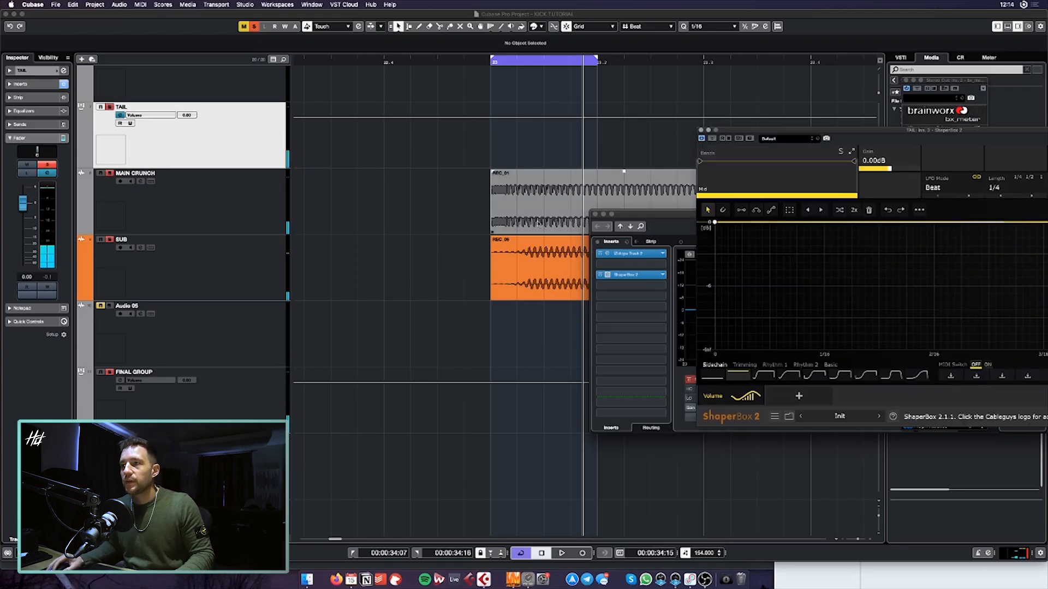
In the TAIL channel's ShaperBox 2, shape the volume wave as silence until about 1/16 followed by a steep curved rise to full level
{"action": "left_click_drag", "start_coordinate": [850, 130], "coordinate": [536, 162]}
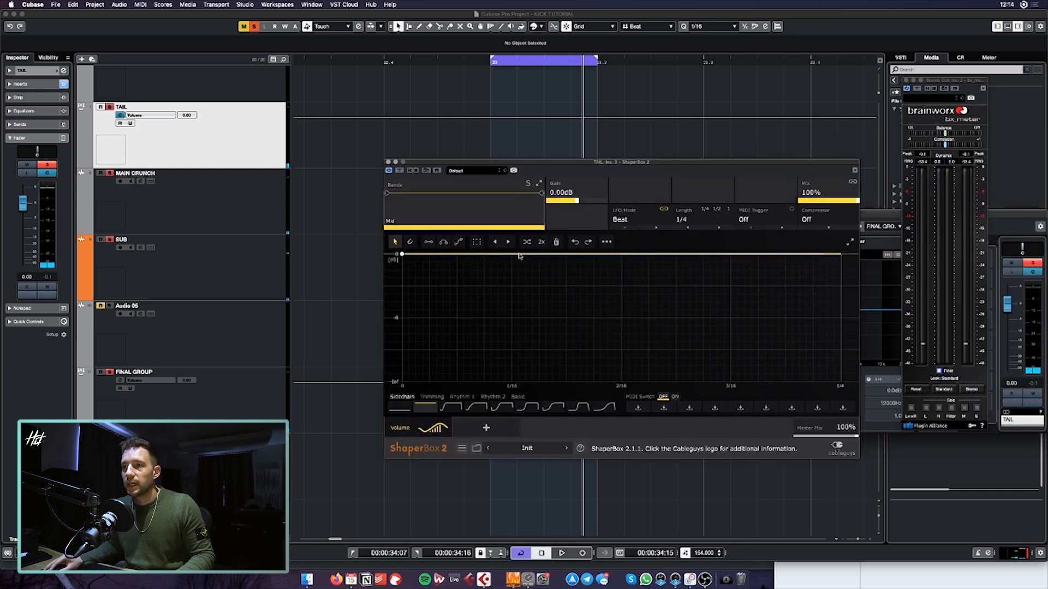
{"action": "left_click_drag", "start_coordinate": [498, 253], "coordinate": [499, 386]}
{"action": "left_click_drag", "start_coordinate": [445, 320], "coordinate": [449, 355]}
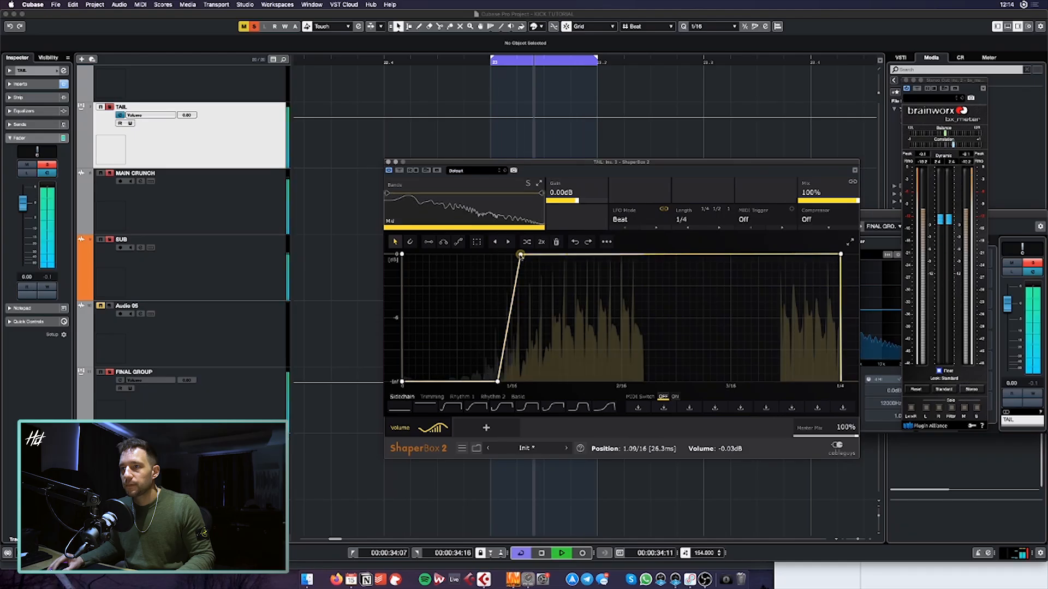
{"action": "left_click_drag", "start_coordinate": [509, 309], "coordinate": [511, 357]}
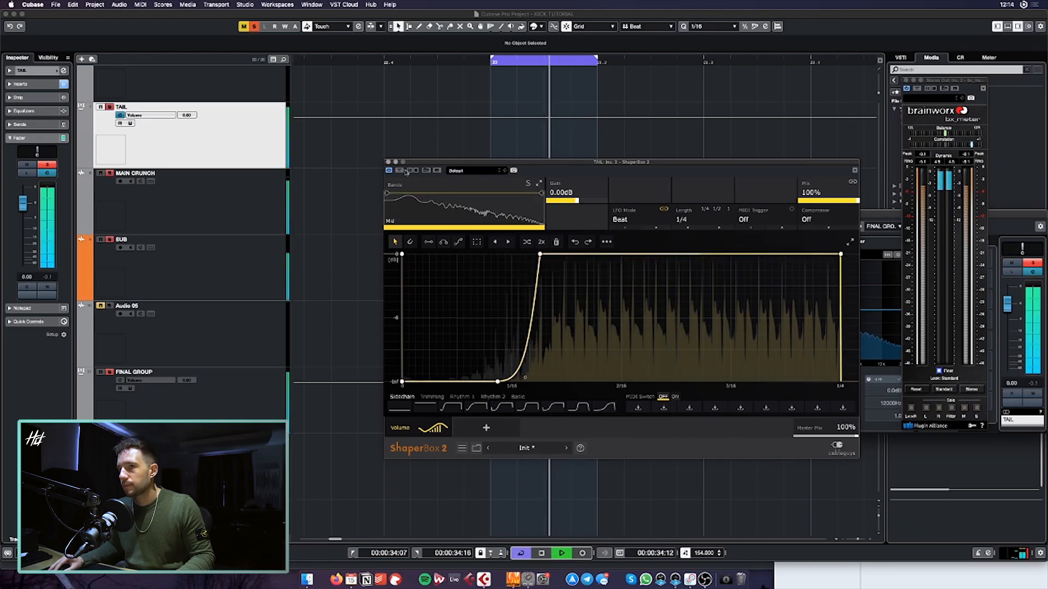
{"action": "left_click", "coordinate": [388, 163]}
{"action": "key", "text": "space"}
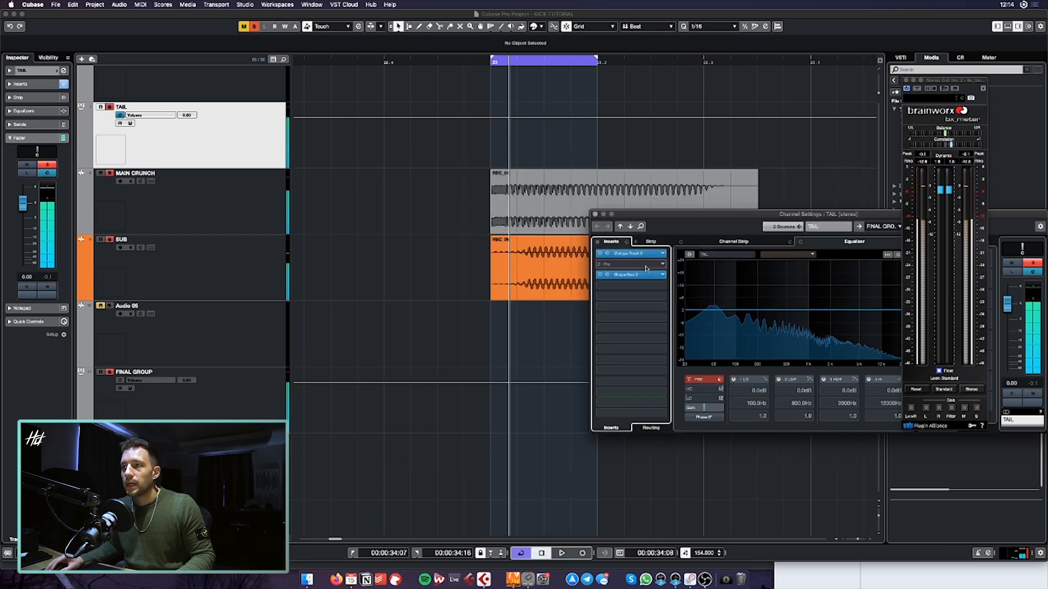
Insert Redline Reverb with the Large Hall preset ahead of Trash 2 on the TAIL channel
{"action": "left_click", "coordinate": [601, 265]}
{"action": "left_click", "coordinate": [665, 253]}
{"action": "type", "text": "redline"}
{"action": "key", "text": "Escape"}
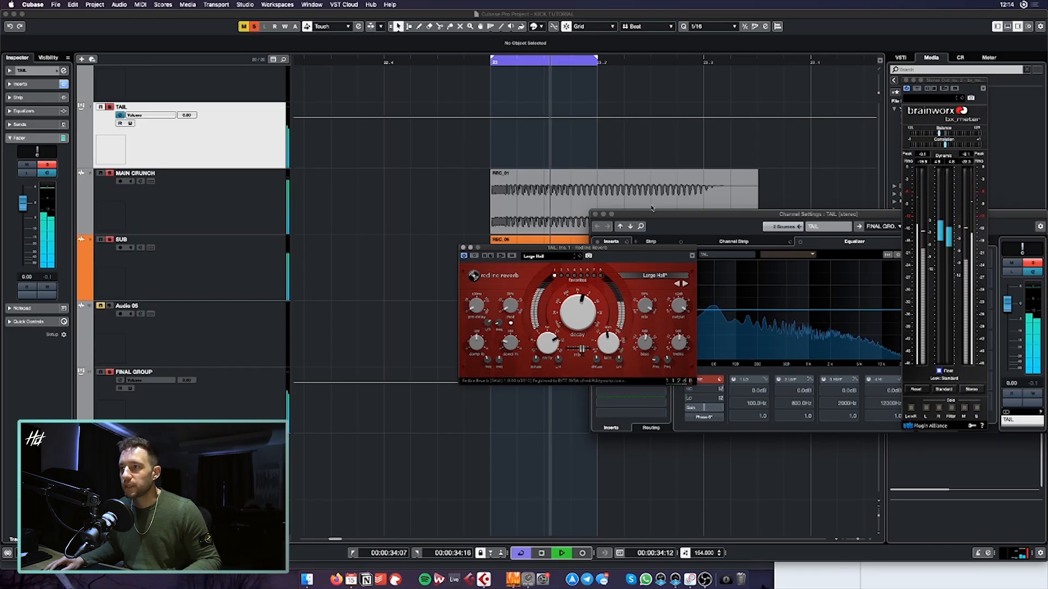
{"action": "mouse_move", "coordinate": [644, 315]}
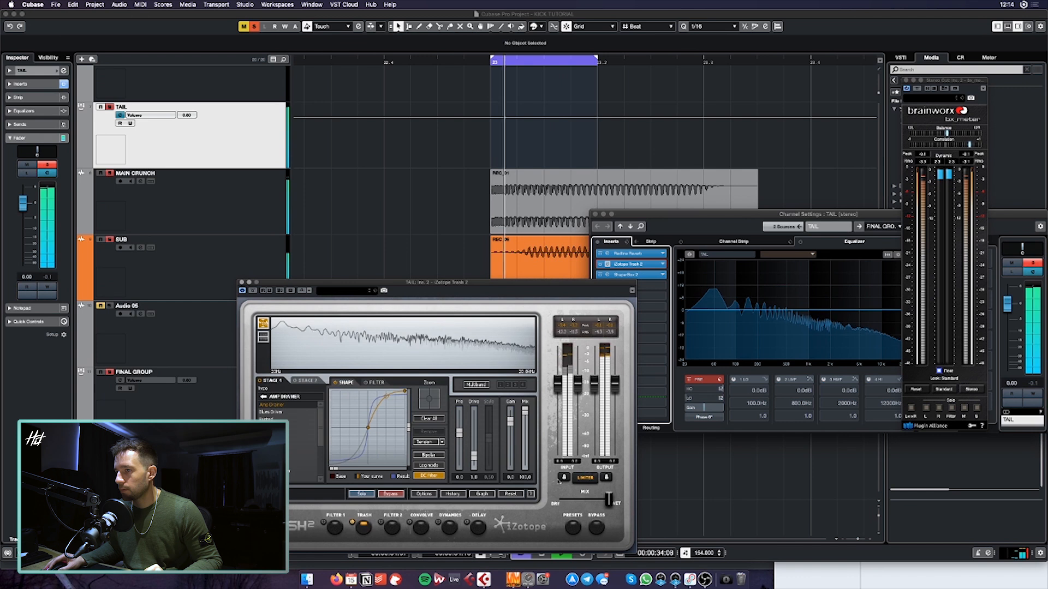
Set Trash 2's dry/wet mix to about halfway and close the plug-in
{"action": "left_click_drag", "start_coordinate": [608, 500], "coordinate": [581, 501]}
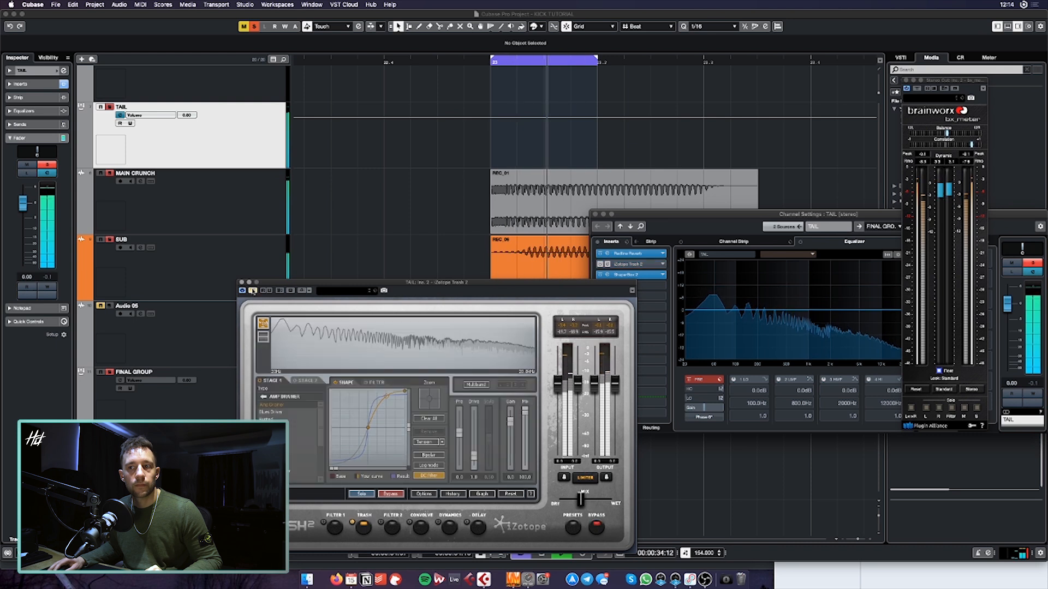
{"action": "left_click", "coordinate": [242, 282]}
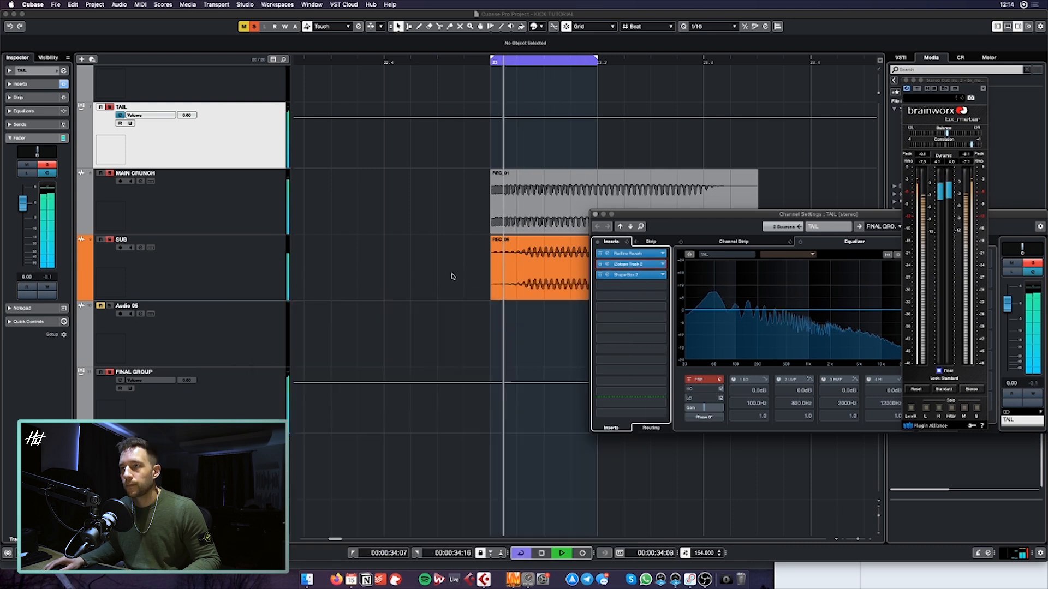
Insert Pro-Q 3 after Trash 2 on the TAIL channel, raising the highs and adding a small narrow boost near 143 Hz
{"action": "left_click", "coordinate": [647, 276]}
{"action": "type", "text": "pro-q"}
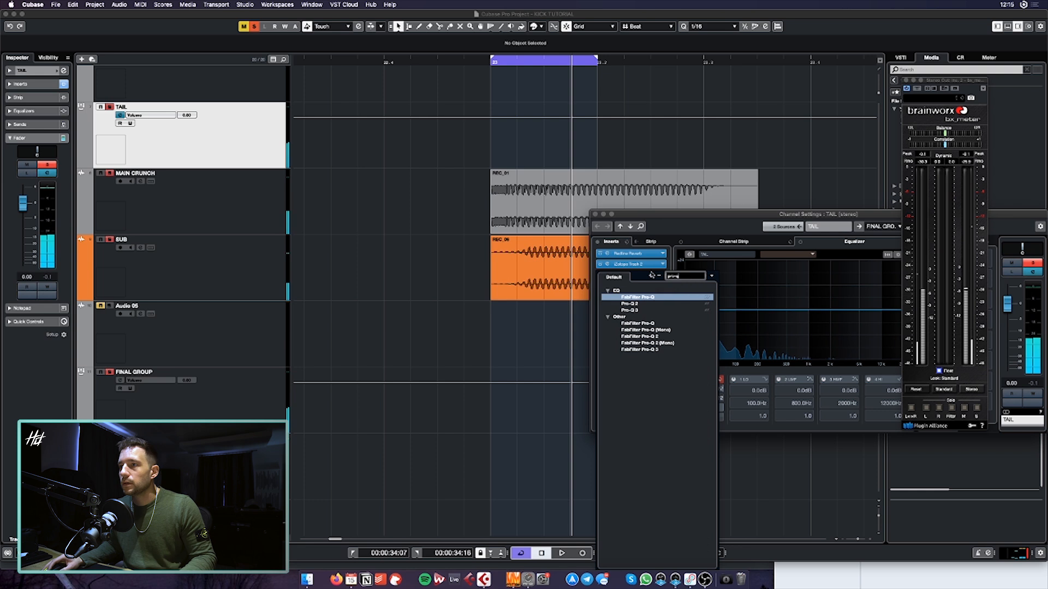
{"action": "left_click", "coordinate": [635, 311]}
{"action": "left_click_drag", "start_coordinate": [759, 334], "coordinate": [780, 309]}
{"action": "left_click_drag", "start_coordinate": [597, 336], "coordinate": [647, 321]}
{"action": "scroll", "coordinate": [682, 302], "scroll_direction": "up", "scroll_amount": 3}
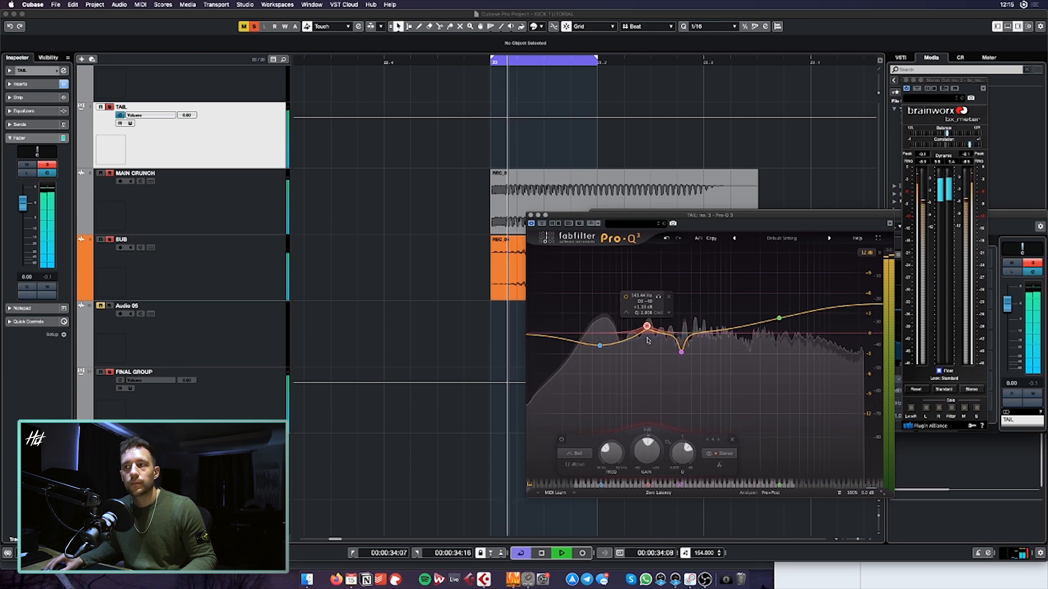
{"action": "left_click_drag", "start_coordinate": [731, 329], "coordinate": [784, 321]}
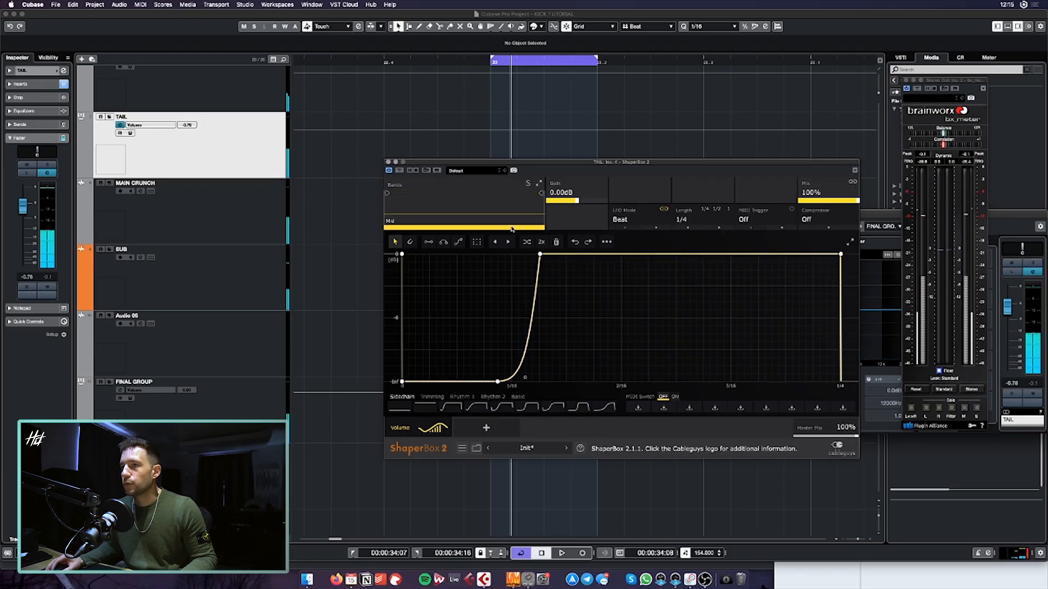
Copy ShaperBox 2's volume wave, split off a high band at 149 Hz and paste the wave into that band
{"action": "left_click", "coordinate": [609, 242]}
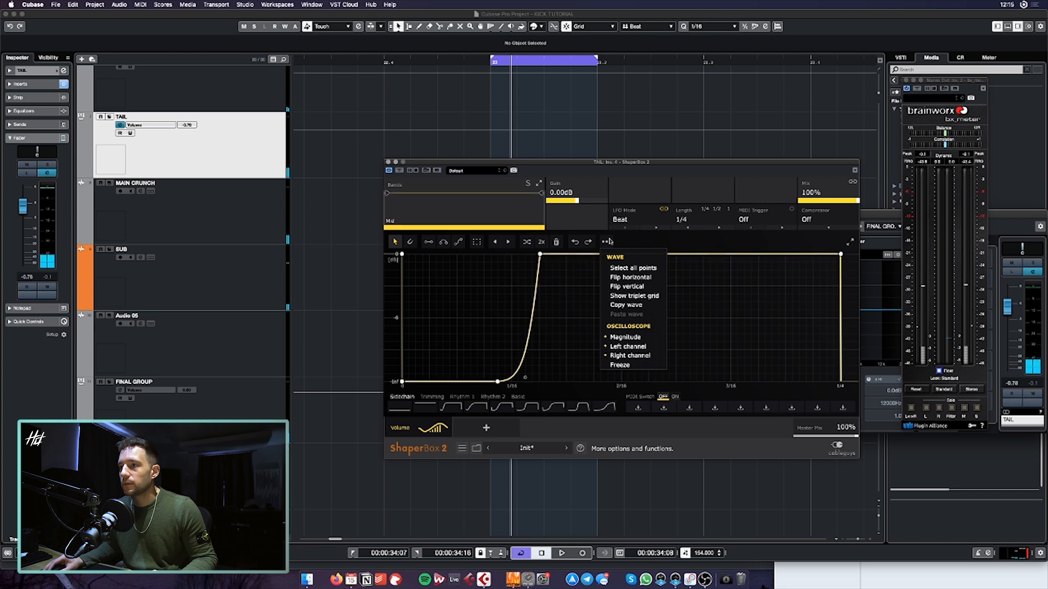
{"action": "left_click", "coordinate": [627, 306]}
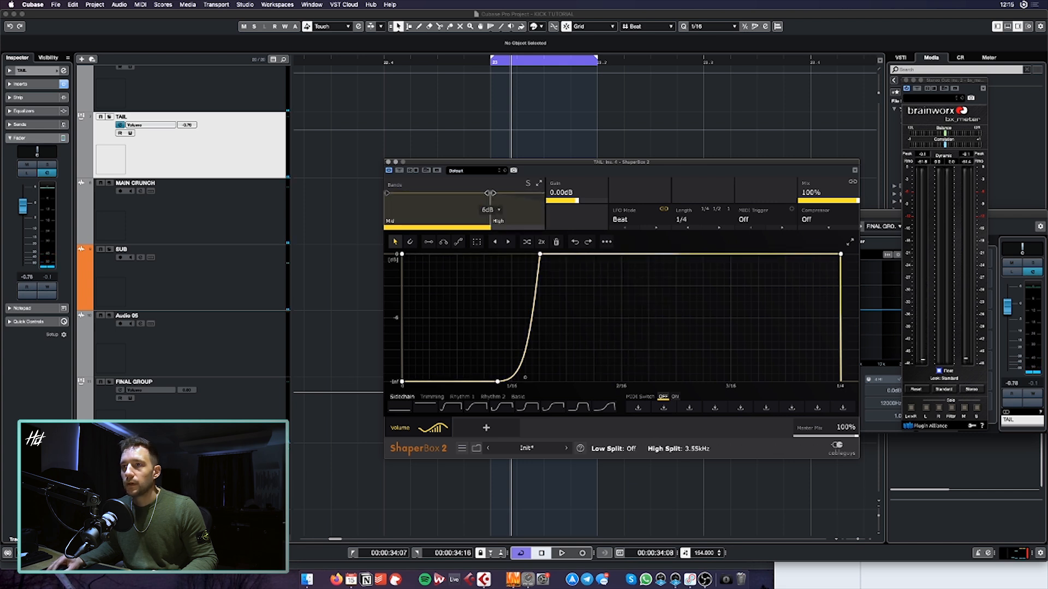
{"action": "left_click", "coordinate": [492, 222]}
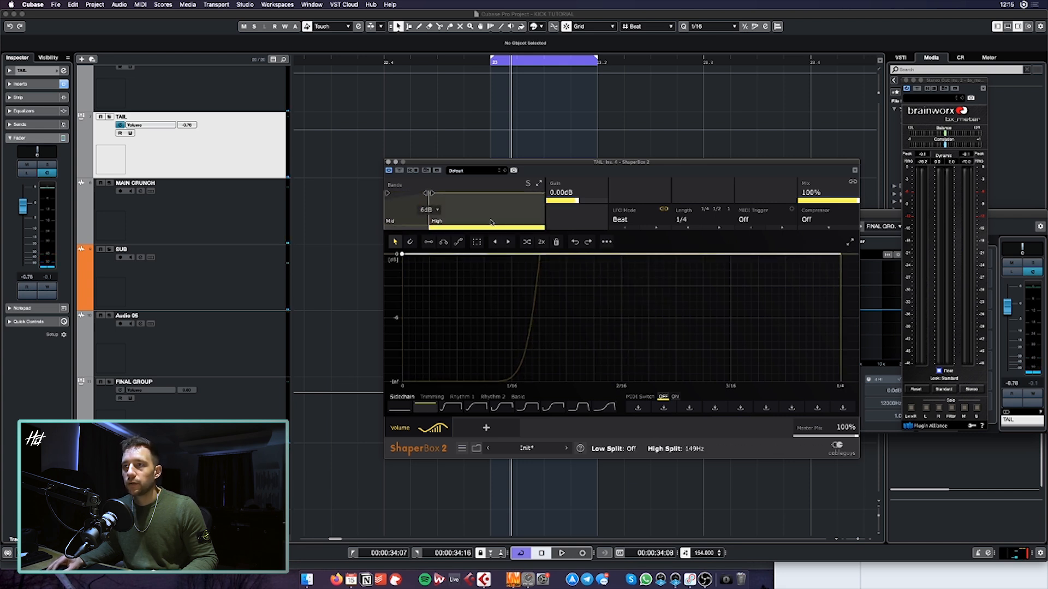
{"action": "left_click", "coordinate": [607, 242]}
{"action": "left_click", "coordinate": [632, 315]}
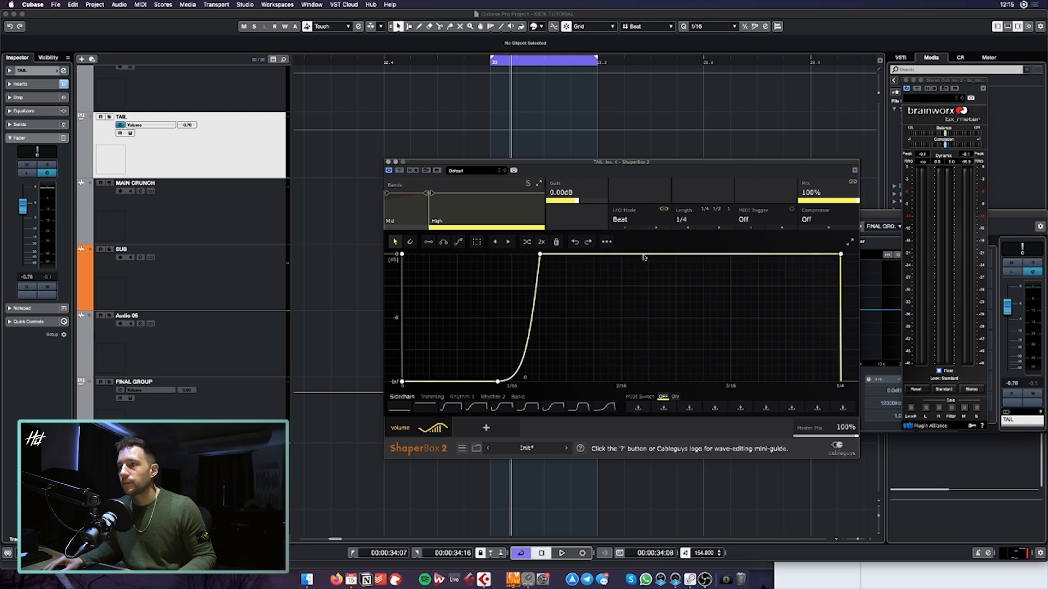
Reshape the high band's wave to rise to about -6 dB after the attack and climb gradually to full level near 3/16
{"action": "left_click_drag", "start_coordinate": [648, 258], "coordinate": [647, 294]}
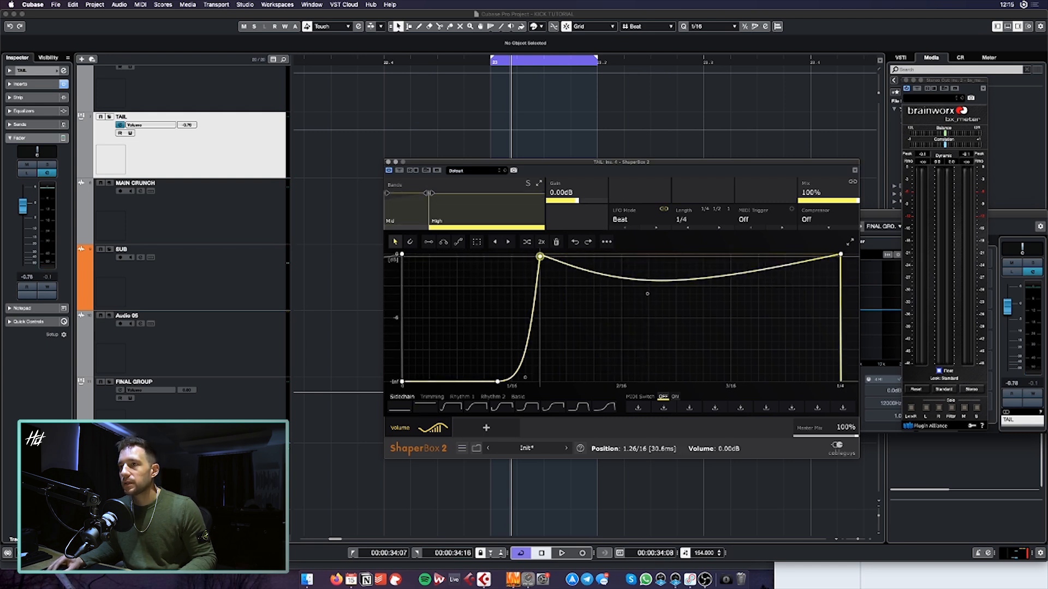
{"action": "key", "text": "super+z"}
{"action": "key", "text": "super+z"}
{"action": "key", "text": "space"}
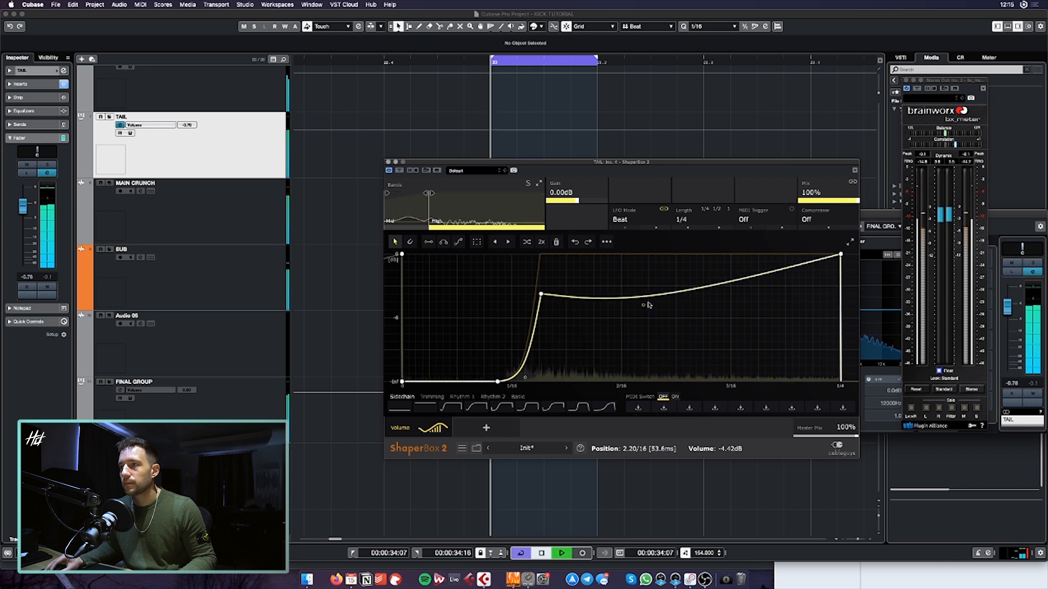
{"action": "left_click_drag", "start_coordinate": [680, 291], "coordinate": [706, 254]}
{"action": "left_click_drag", "start_coordinate": [541, 294], "coordinate": [536, 322]}
{"action": "left_click_drag", "start_coordinate": [643, 305], "coordinate": [691, 309]}
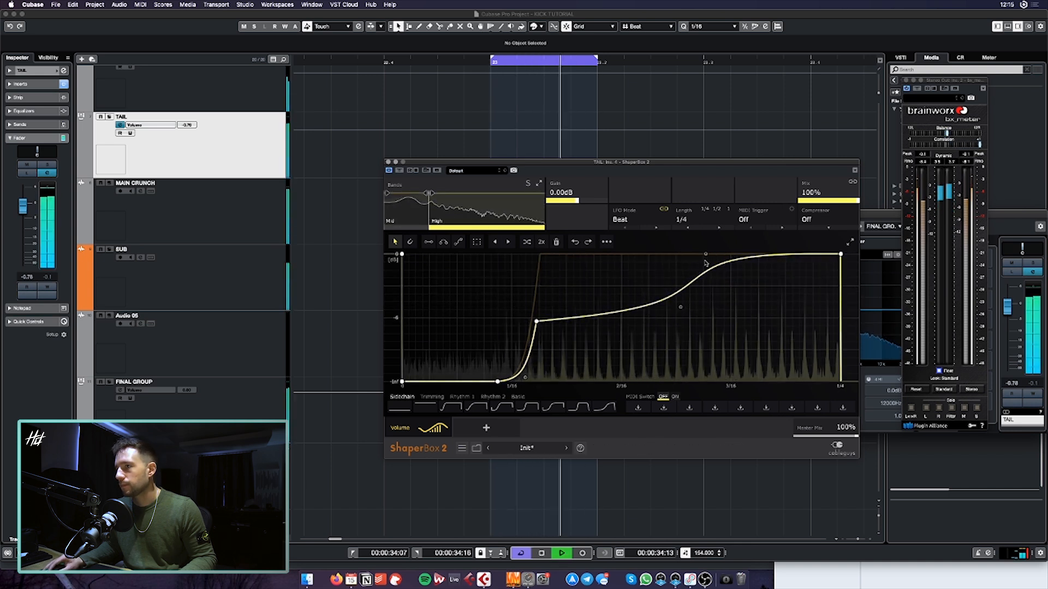
{"action": "left_click_drag", "start_coordinate": [706, 254], "coordinate": [723, 254]}
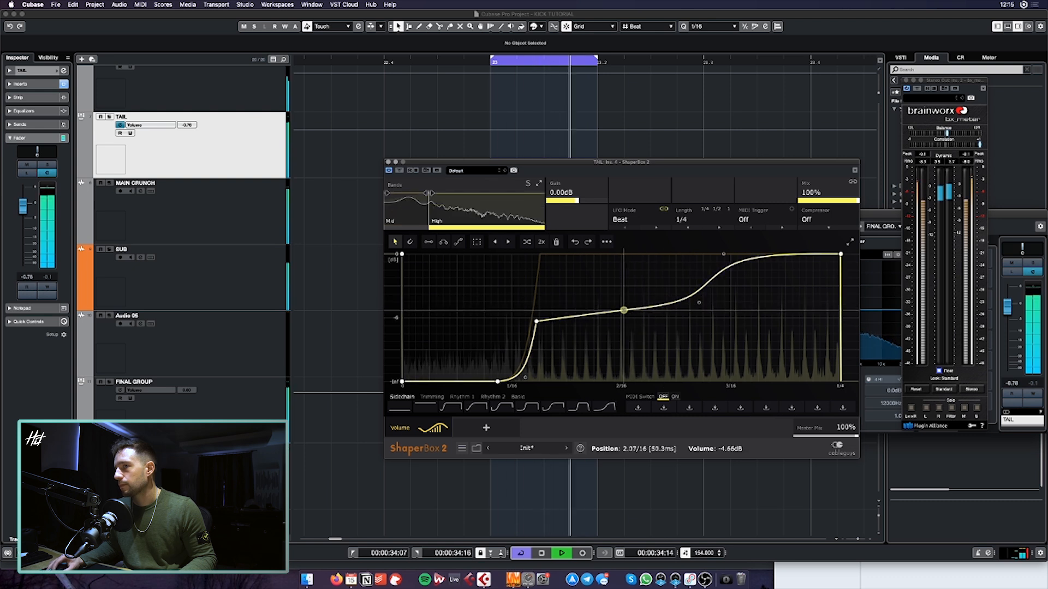
{"action": "left_click_drag", "start_coordinate": [616, 337], "coordinate": [616, 342]}
{"action": "left_click_drag", "start_coordinate": [699, 302], "coordinate": [696, 295]}
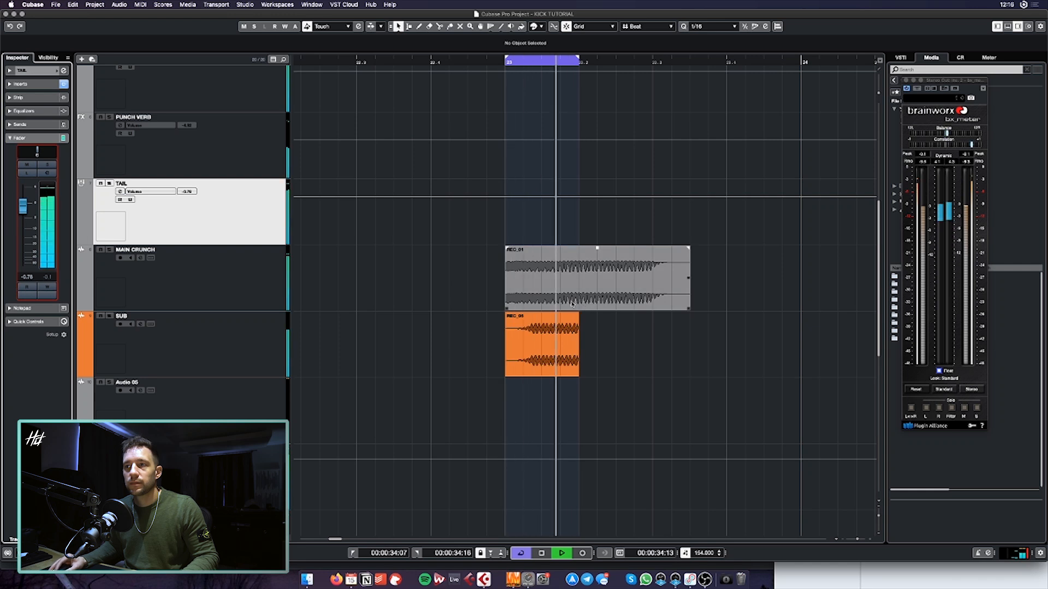
Stop playback and insert VPS Scope on the FINAL GROUP channel
{"action": "scroll", "coordinate": [572, 302], "scroll_direction": "up", "scroll_amount": 3}
{"action": "key", "text": "space"}
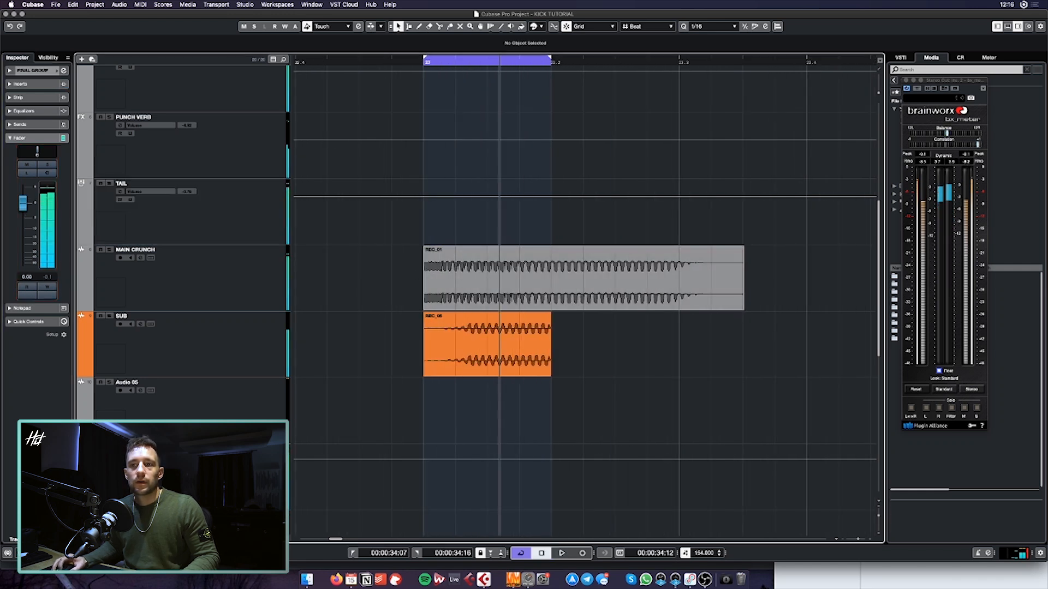
{"action": "left_click", "coordinate": [653, 334]}
{"action": "type", "text": "sco"}
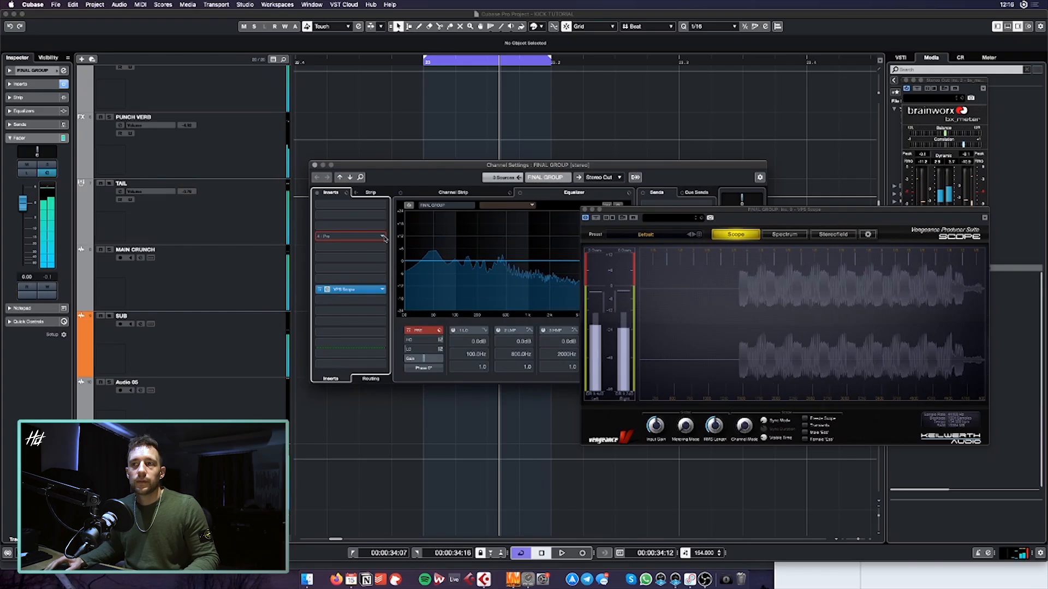
Insert StandardCLIP ahead of VPS Scope on FINAL GROUP and play the kick with both plug-in windows in view
{"action": "left_click", "coordinate": [384, 239]}
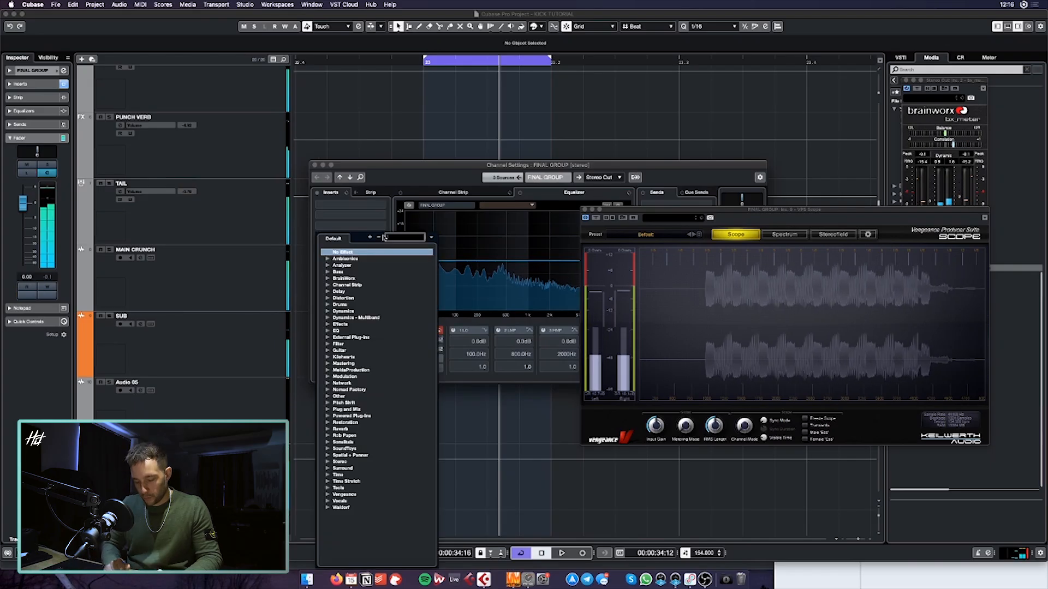
{"action": "type", "text": "clip"}
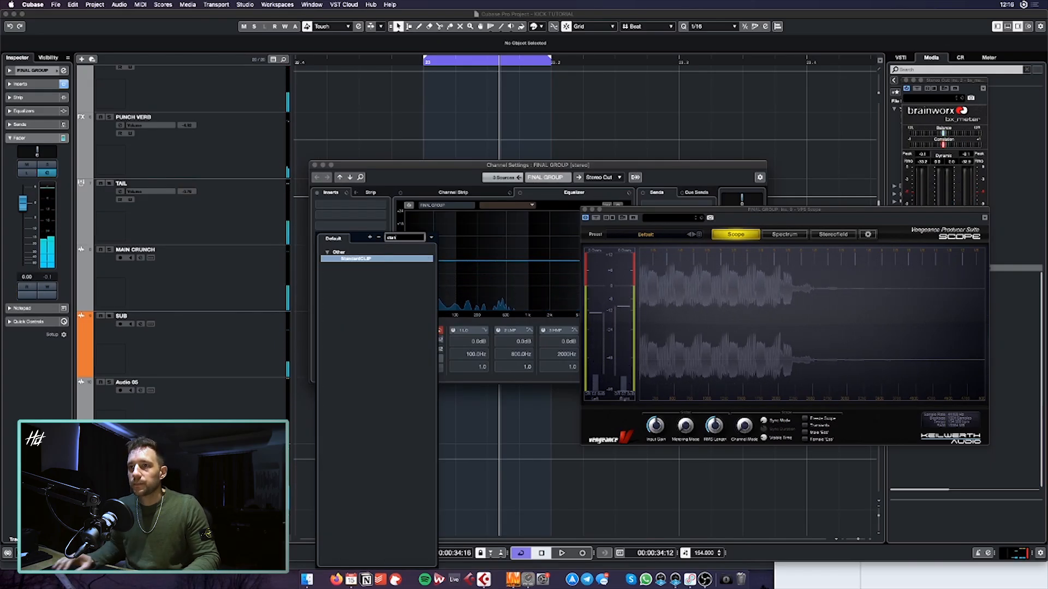
{"action": "key", "text": "Return"}
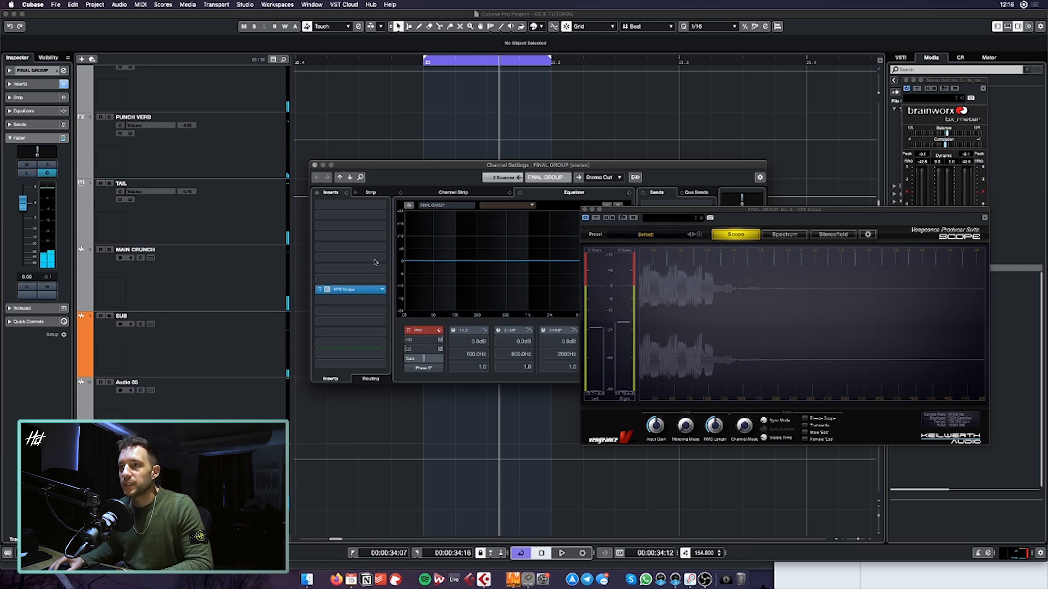
{"action": "left_click_drag", "start_coordinate": [644, 170], "coordinate": [461, 172]}
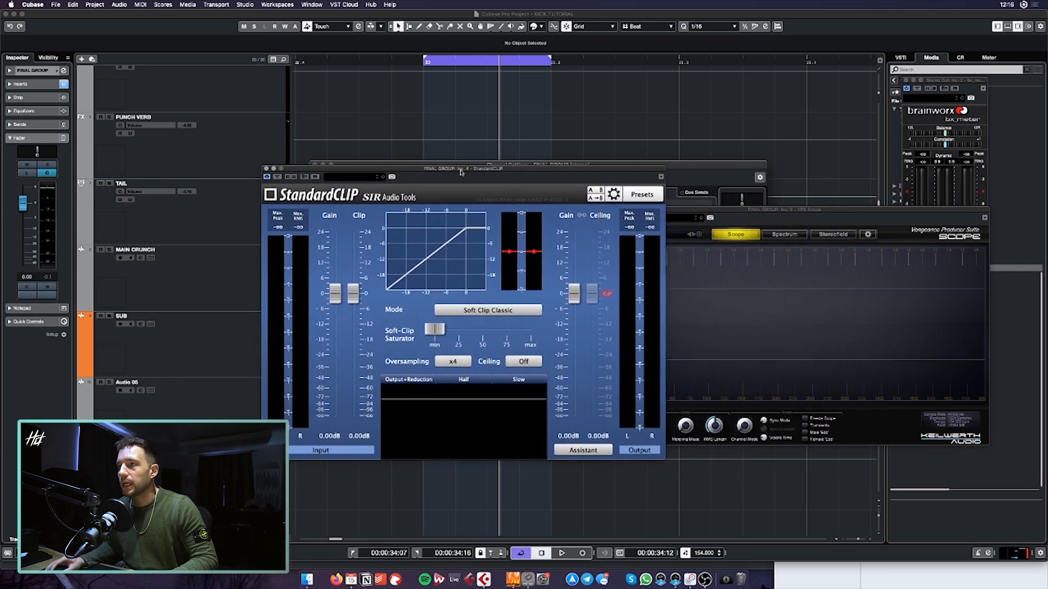
{"action": "key", "text": "space"}
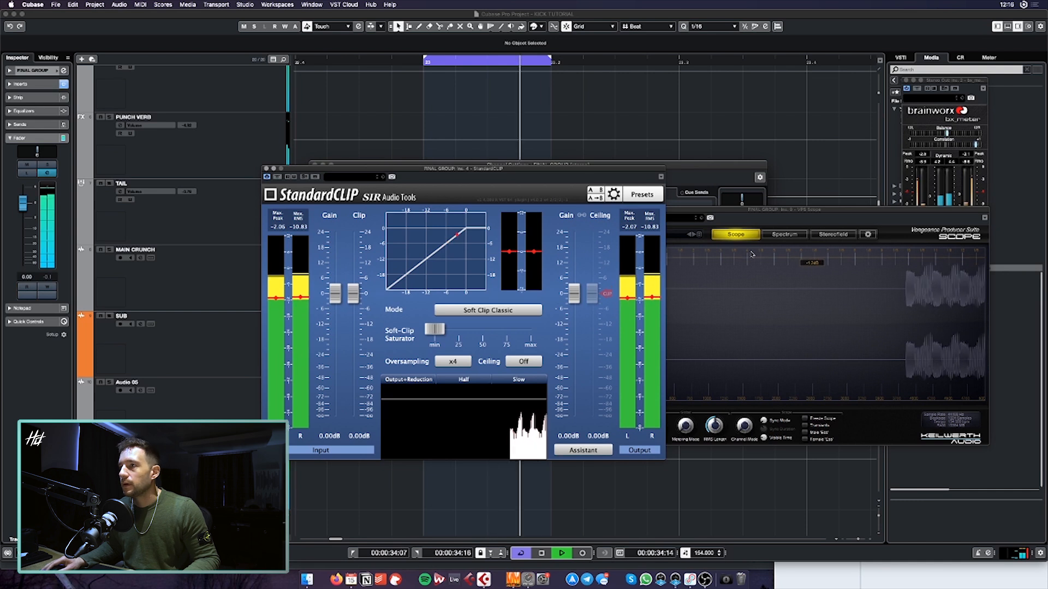
{"action": "left_click_drag", "start_coordinate": [503, 169], "coordinate": [523, 148]}
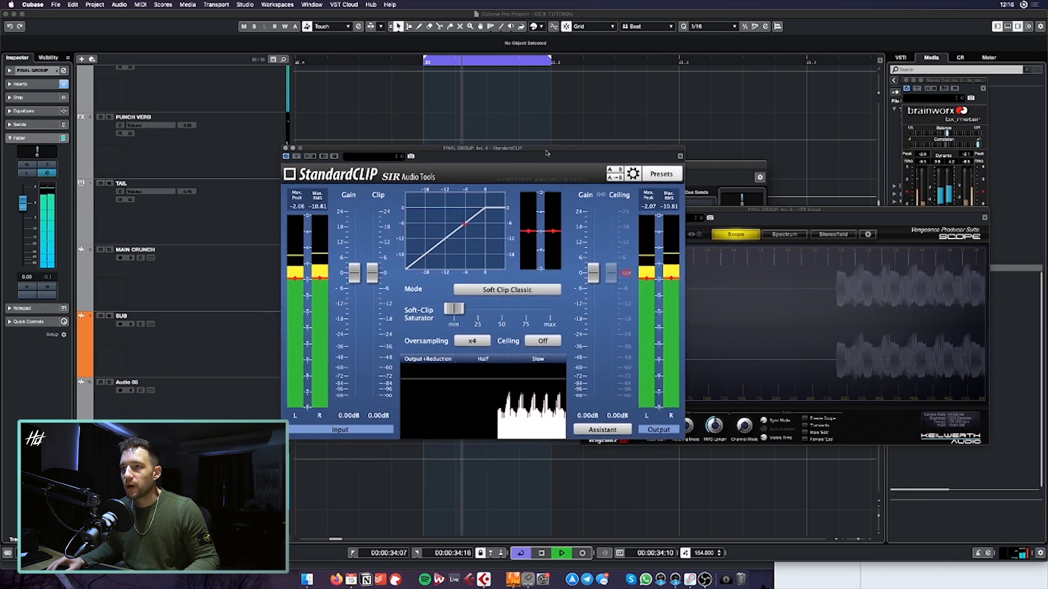
Turn on StandardCLIP's ceiling and lower the clip level to -7.00 dB
{"action": "left_click", "coordinate": [543, 340]}
{"action": "mouse_move", "coordinate": [372, 272]}
{"action": "left_mouse_down"}
{"action": "mouse_move", "coordinate": [370, 290]}
{"action": "mouse_move", "coordinate": [381, 289]}
{"action": "left_mouse_up"}
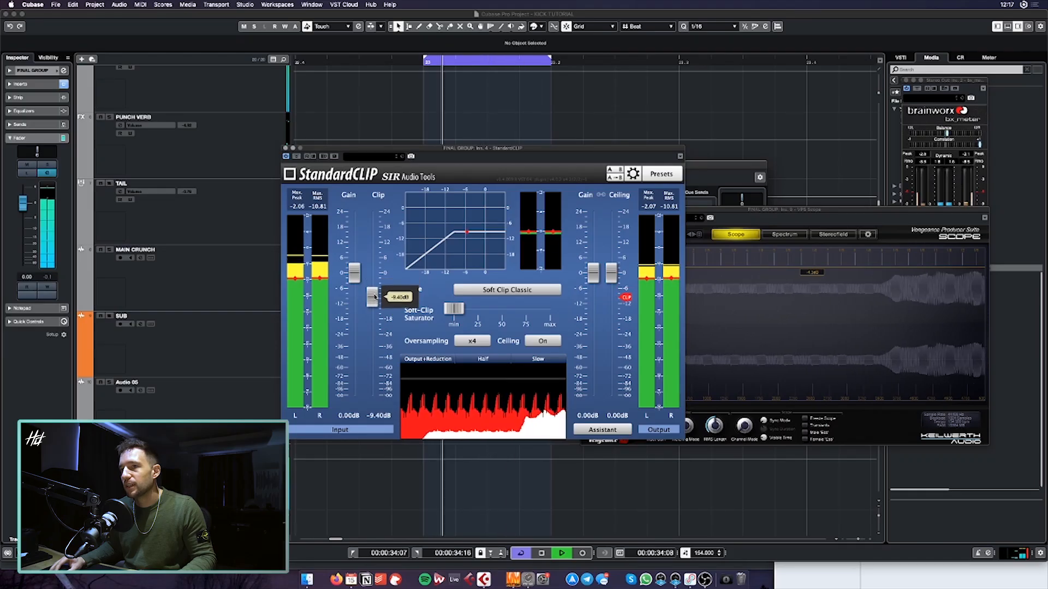
{"action": "left_click_drag", "start_coordinate": [374, 296], "coordinate": [374, 293]}
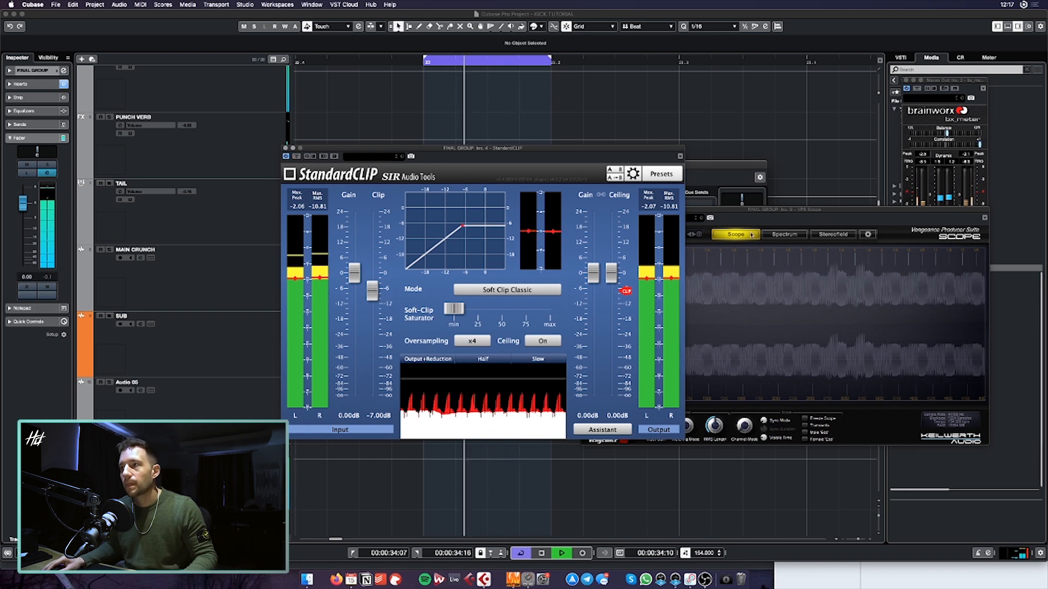
Spread out the StandardCLIP and FINAL GROUP channel settings windows and bring VPS Scope to the front to view the clipped kick
{"action": "left_click", "coordinate": [810, 405]}
{"action": "key", "text": "space"}
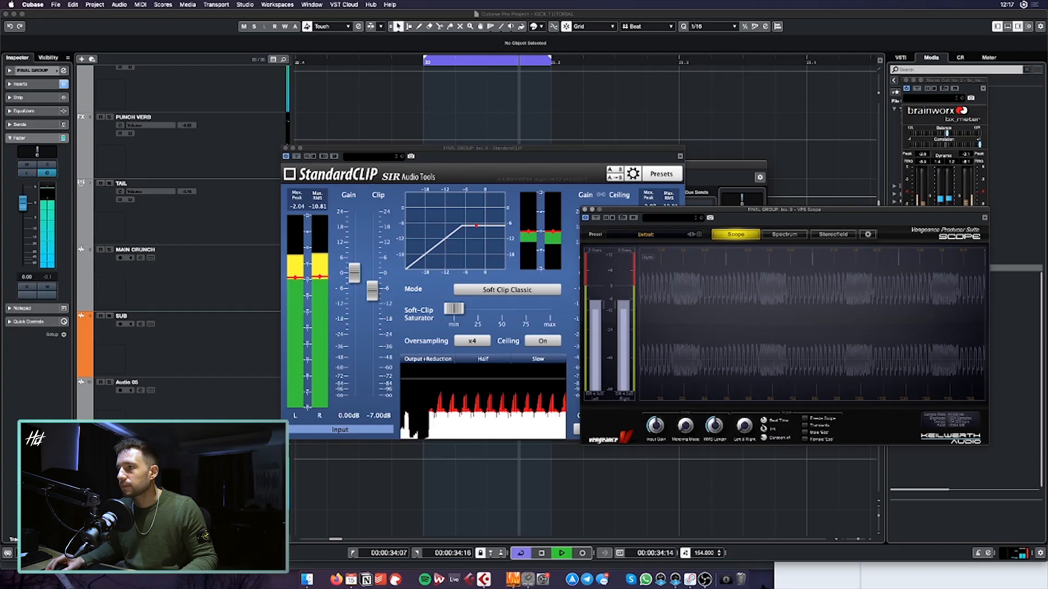
{"action": "left_click_drag", "start_coordinate": [546, 154], "coordinate": [734, 99]}
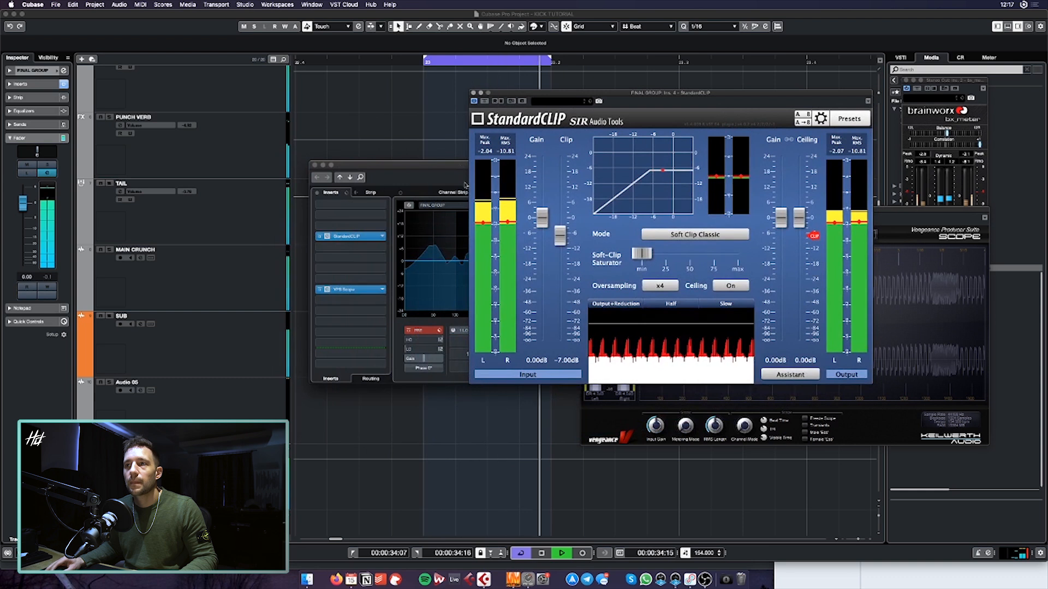
{"action": "left_click_drag", "start_coordinate": [461, 165], "coordinate": [367, 159]}
{"action": "left_click", "coordinate": [924, 220]}
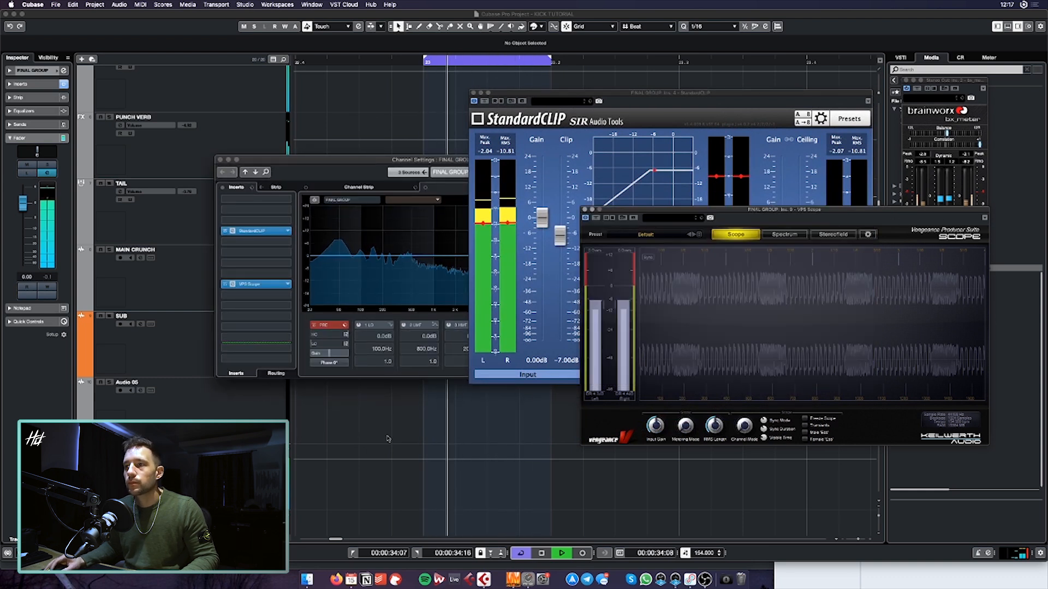
Check the recording levels in OBS, return to Cubase and reposition the FINAL GROUP channel settings window
{"action": "key", "text": "super+Tab"}
{"action": "left_click", "coordinate": [707, 582]}
{"action": "key", "text": "super+Tab"}
{"action": "left_click", "coordinate": [483, 580]}
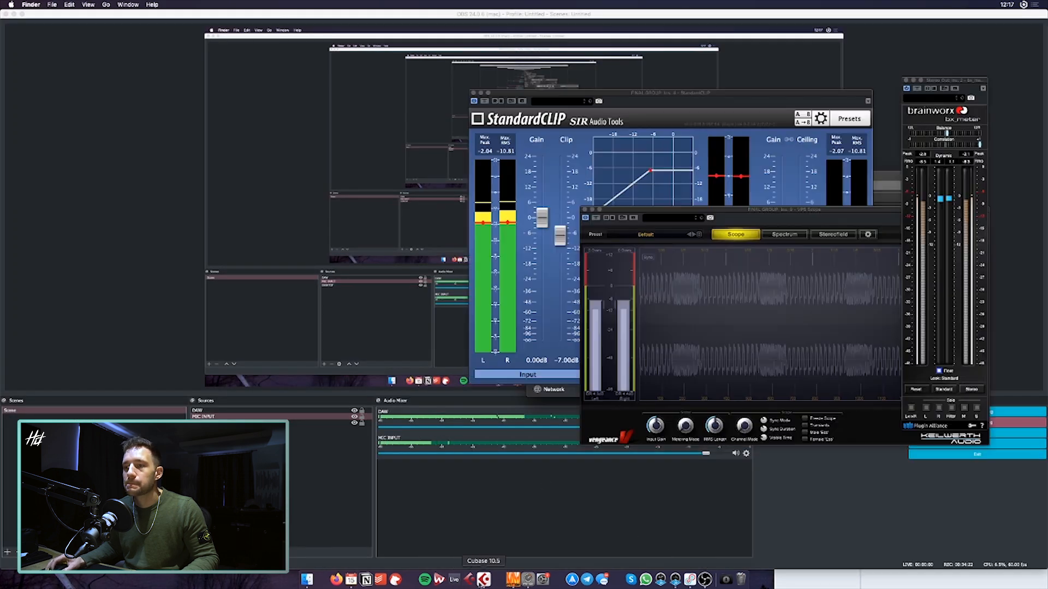
{"action": "left_click_drag", "start_coordinate": [329, 162], "coordinate": [381, 175]}
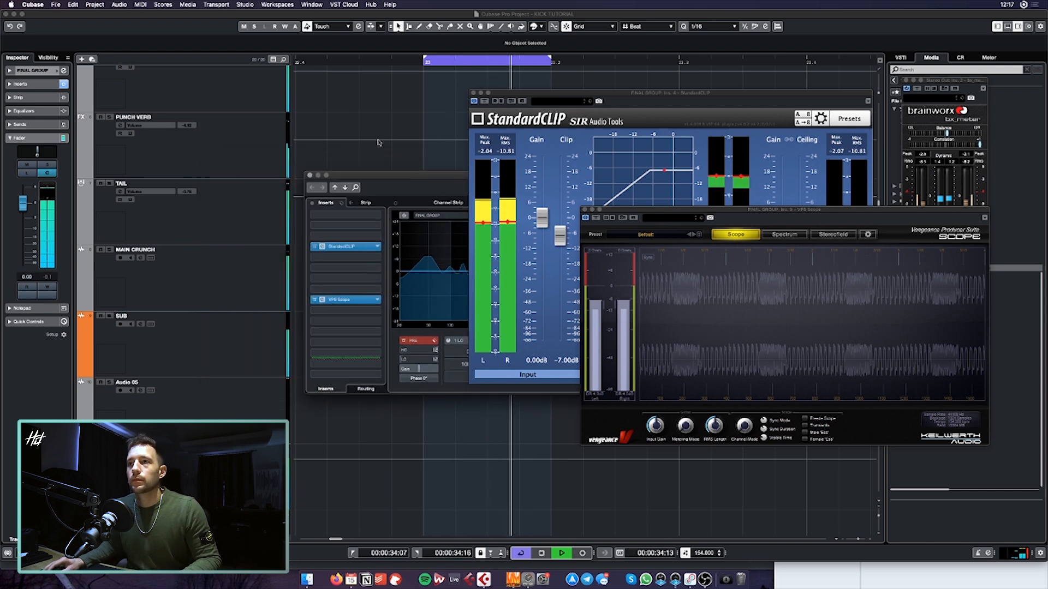
Insert Transient Master after Pro-Q 3 on the Kick 2 01 track with attack at 47%, then close the plug-in and scope windows
{"action": "left_click", "coordinate": [380, 143]}
{"action": "scroll", "coordinate": [427, 131], "scroll_direction": "up", "scroll_amount": 2}
{"action": "key", "text": "space"}
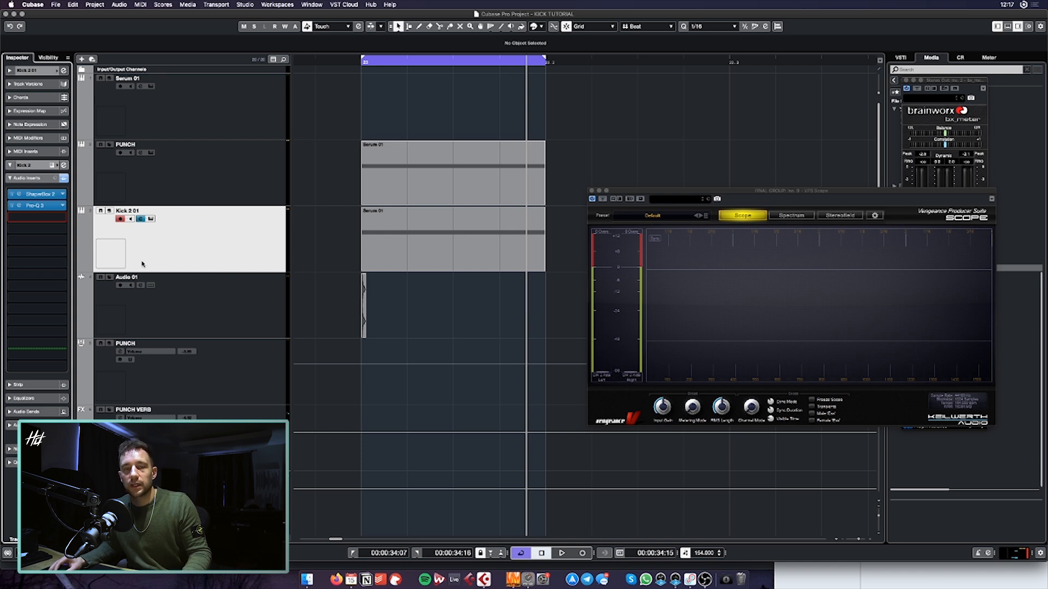
{"action": "key", "text": "space"}
{"action": "left_click", "coordinate": [55, 217]}
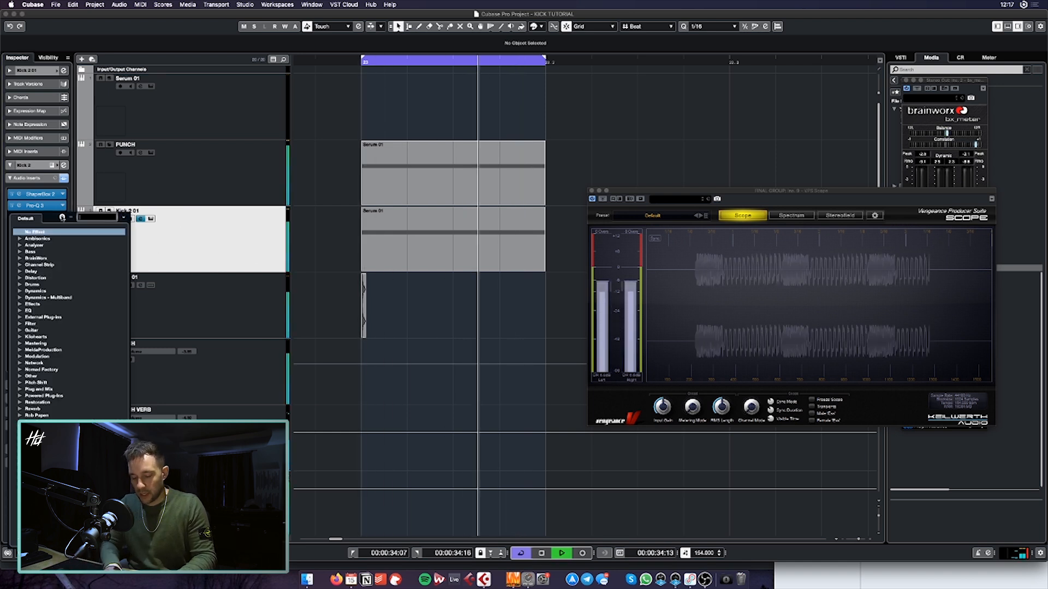
{"action": "type", "text": "transient"}
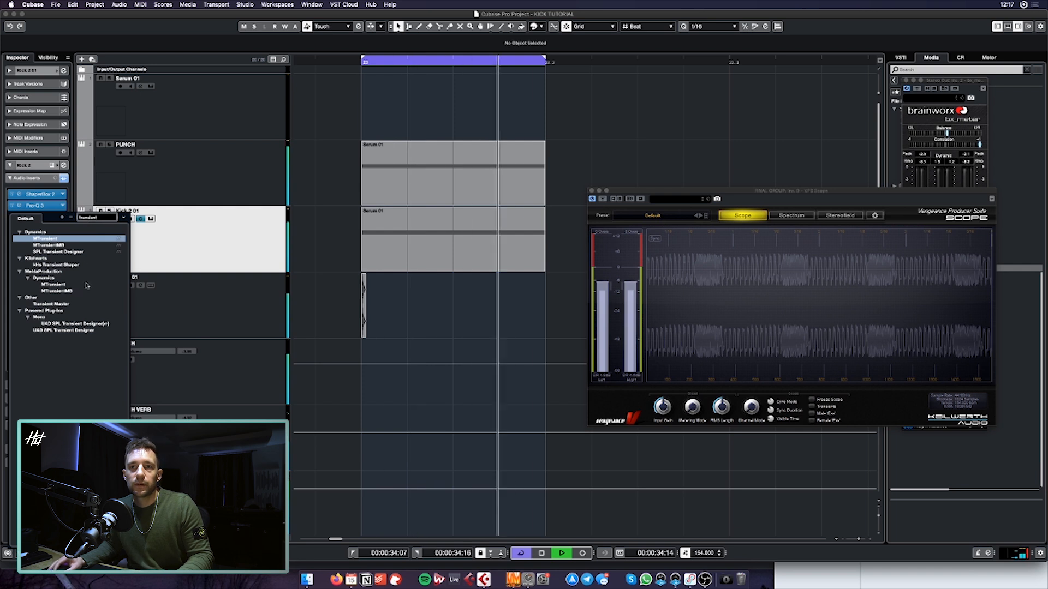
{"action": "left_click", "coordinate": [51, 304]}
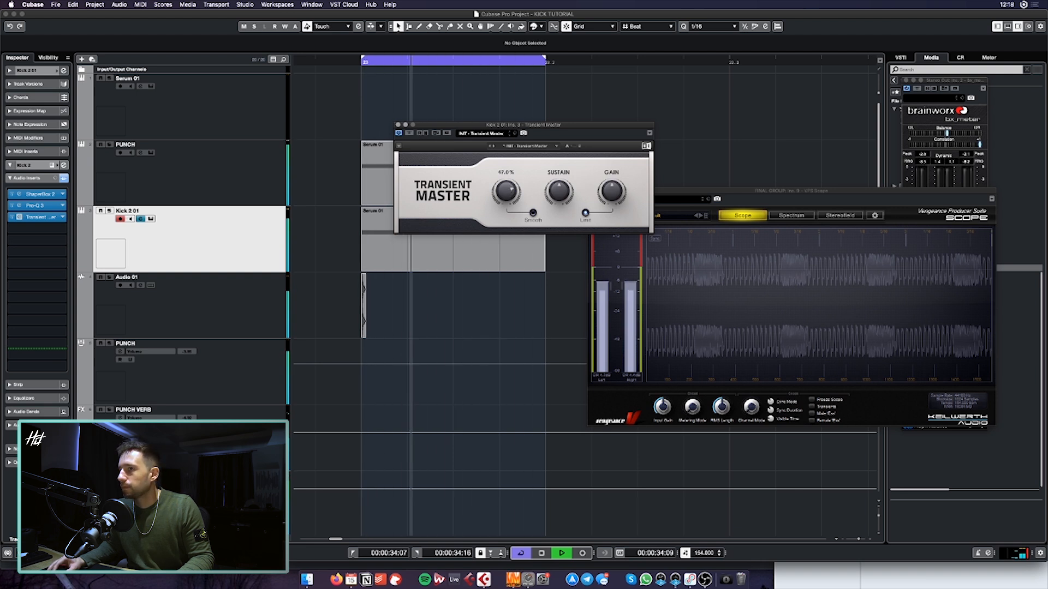
{"action": "left_click", "coordinate": [399, 125]}
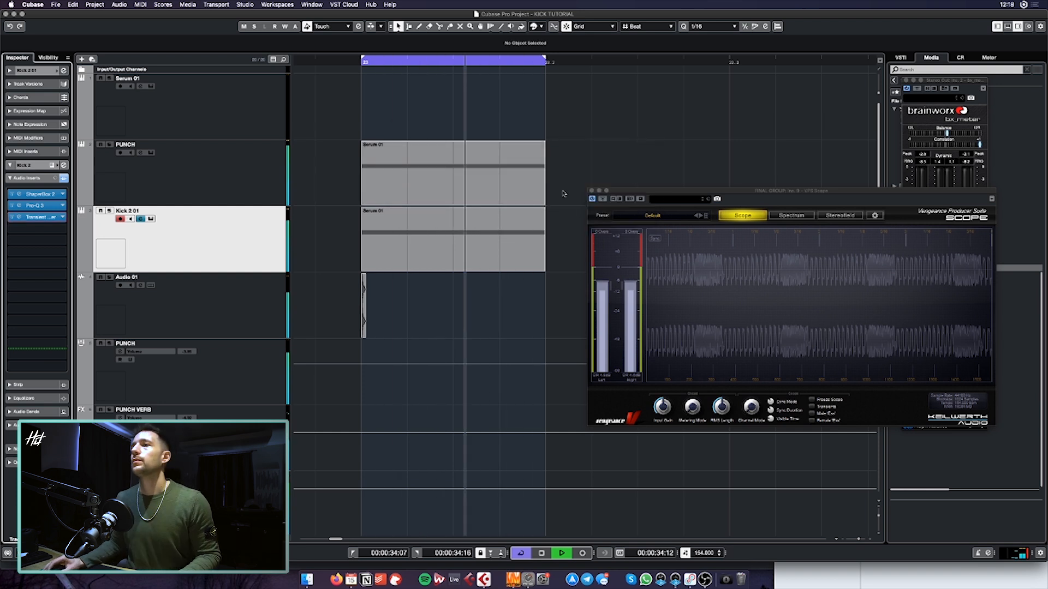
{"action": "left_click", "coordinate": [592, 191]}
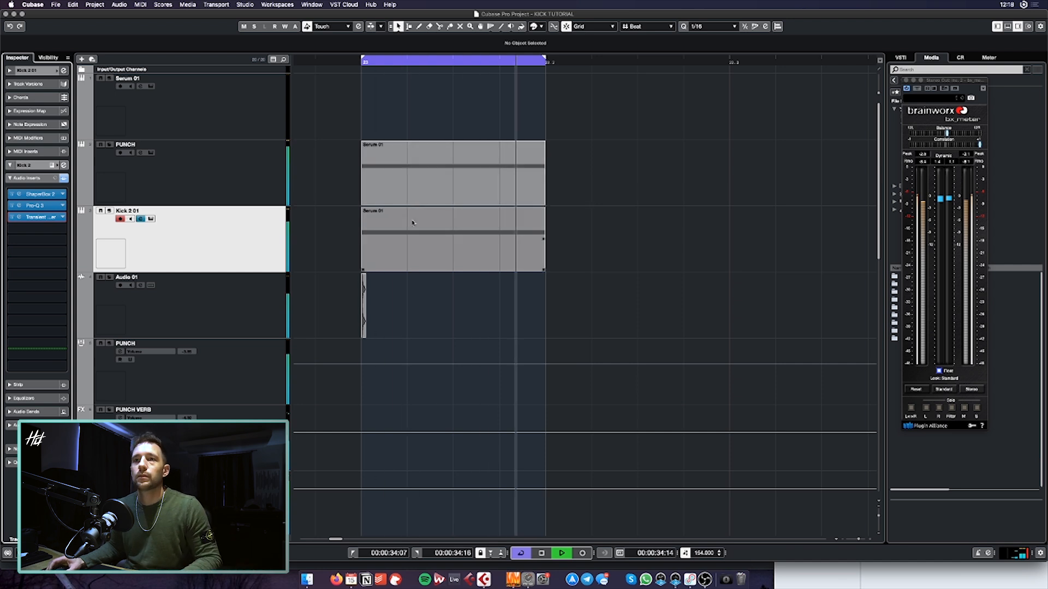
Record one pass of the kick onto the REC track and split the take where the kick layers end
{"action": "scroll", "coordinate": [420, 220], "scroll_direction": "left", "scroll_amount": 2}
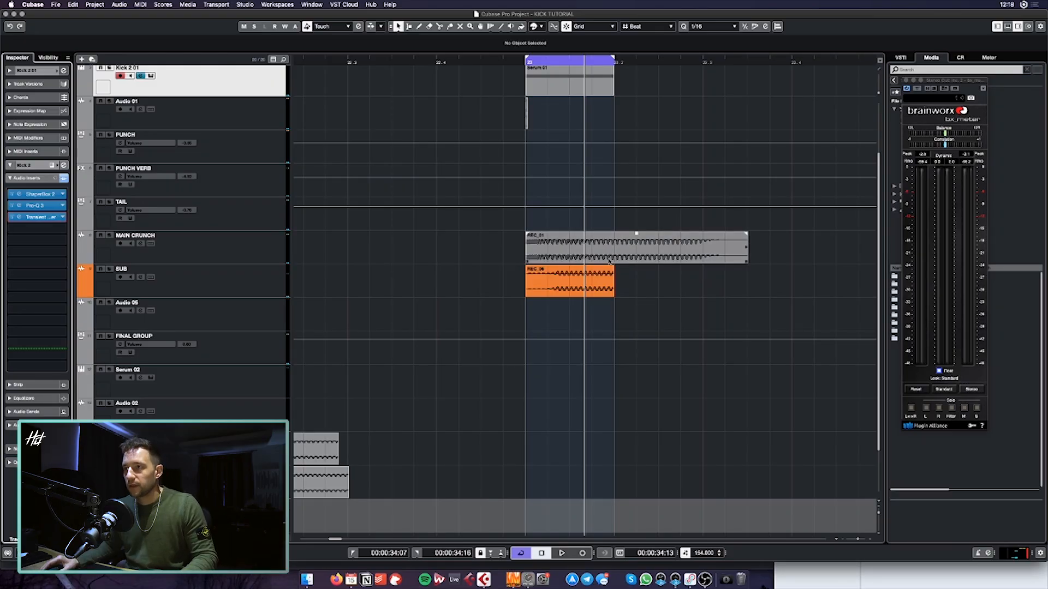
{"action": "scroll", "coordinate": [610, 262], "scroll_direction": "up", "scroll_amount": 3}
{"action": "scroll", "coordinate": [565, 269], "scroll_direction": "right", "scroll_amount": 2}
{"action": "scroll", "coordinate": [260, 397], "scroll_direction": "down", "scroll_amount": 5}
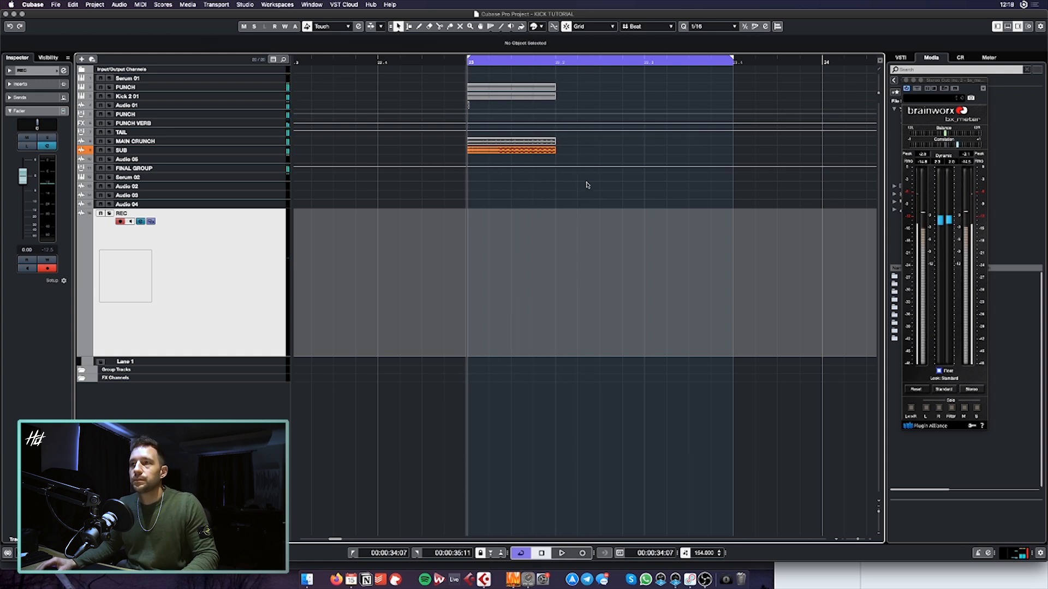
{"action": "key", "text": "KP_Multiply"}
{"action": "key", "text": "space"}
{"action": "left_click", "coordinate": [560, 256], "text": "alt"}
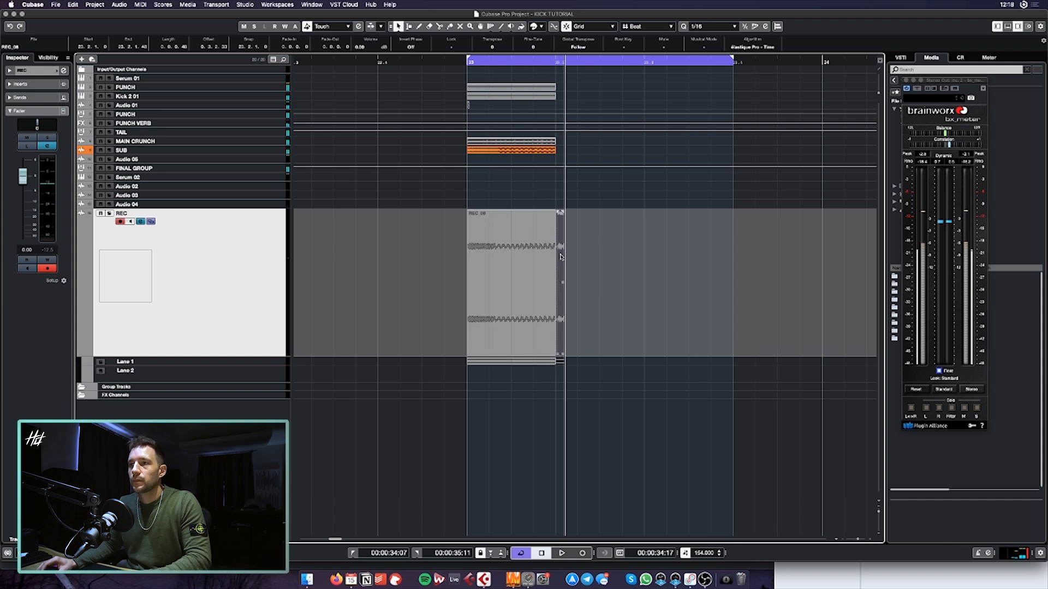
Normalize the recorded kick to a 0.00 dB peak with offline processing and inspect its waveform
{"action": "left_click", "coordinate": [520, 262]}
{"action": "key", "text": "F7"}
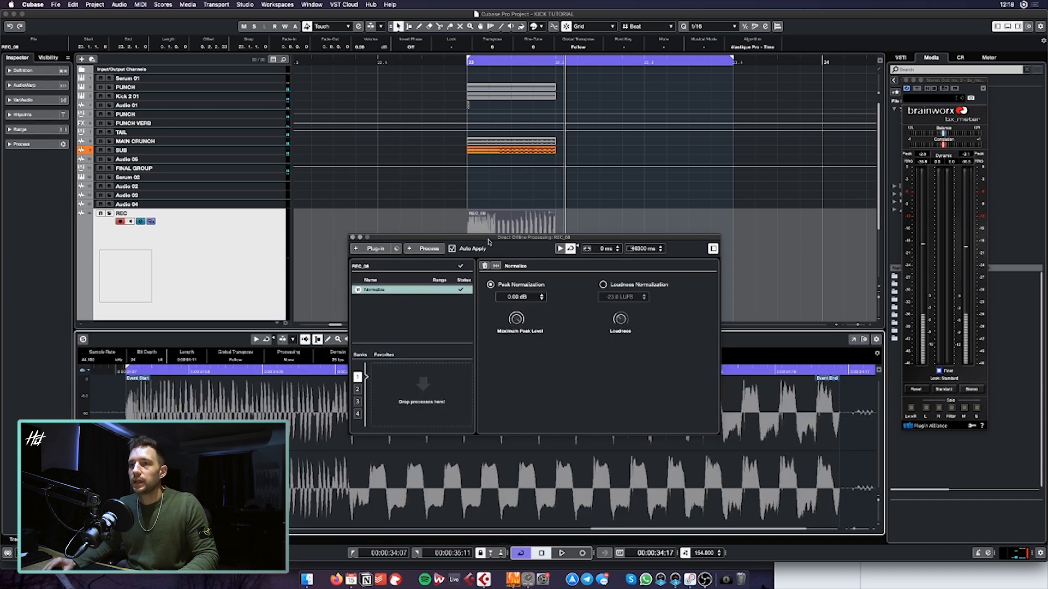
{"action": "left_click", "coordinate": [353, 238]}
{"action": "scroll", "coordinate": [524, 240], "scroll_direction": "down", "scroll_amount": 4}
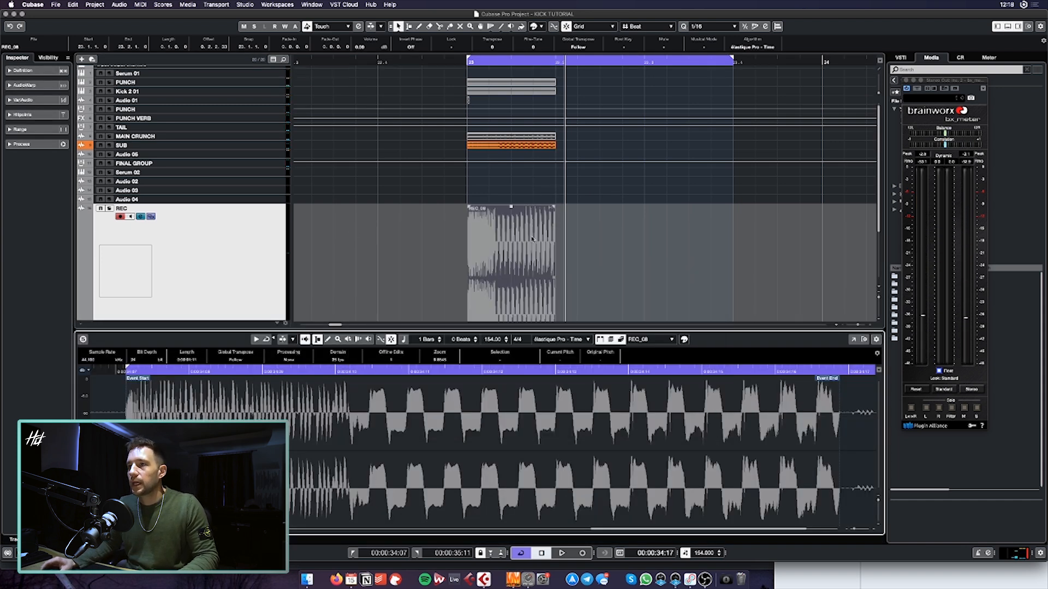
{"action": "left_click", "coordinate": [511, 247]}
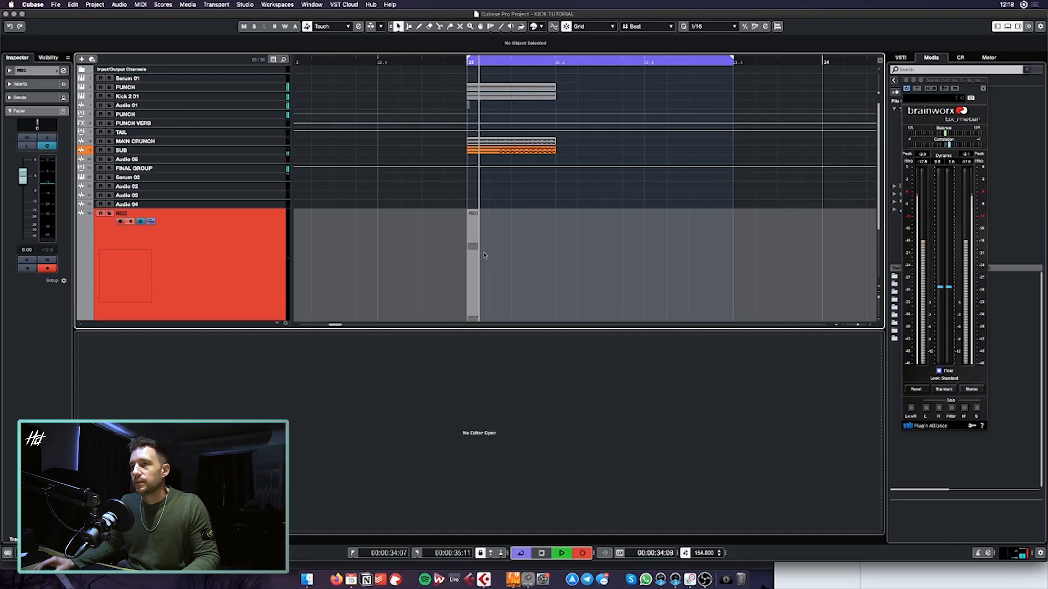
Finish a new take of the kick on REC, trim and normalize it, and move it to start at 23.3.1.0
{"action": "key", "text": "space"}
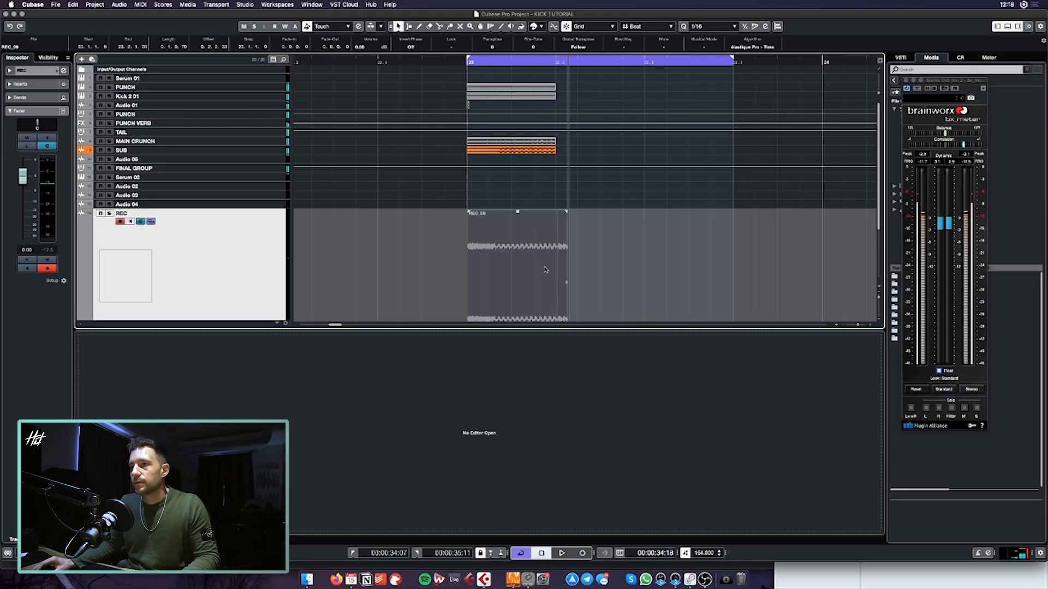
{"action": "double_click", "coordinate": [485, 244]}
{"action": "left_click_drag", "start_coordinate": [494, 257], "coordinate": [672, 256]}
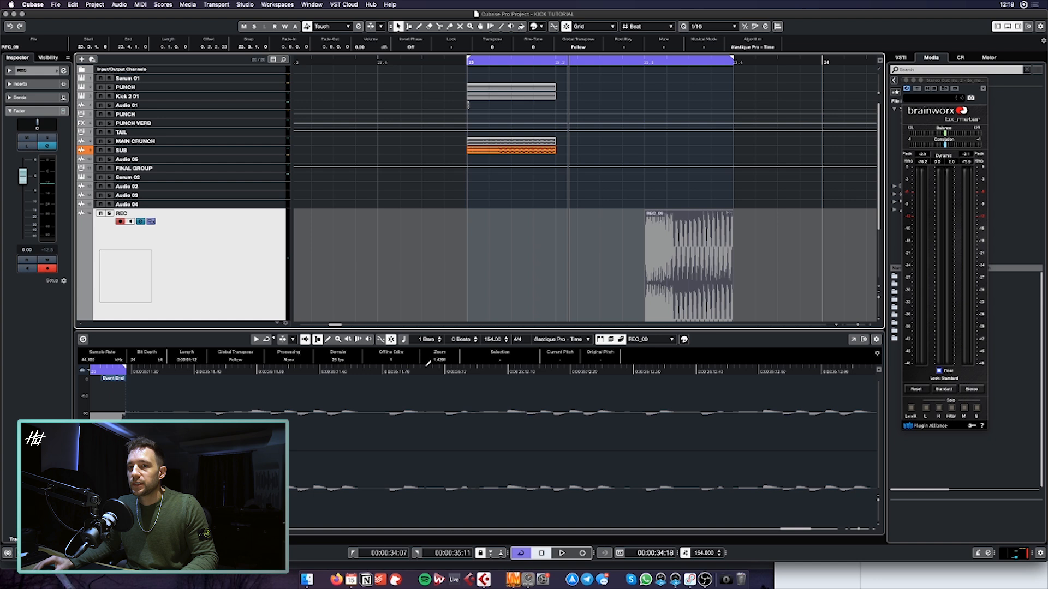
{"action": "key", "text": "Return"}
{"action": "key", "text": "Return"}
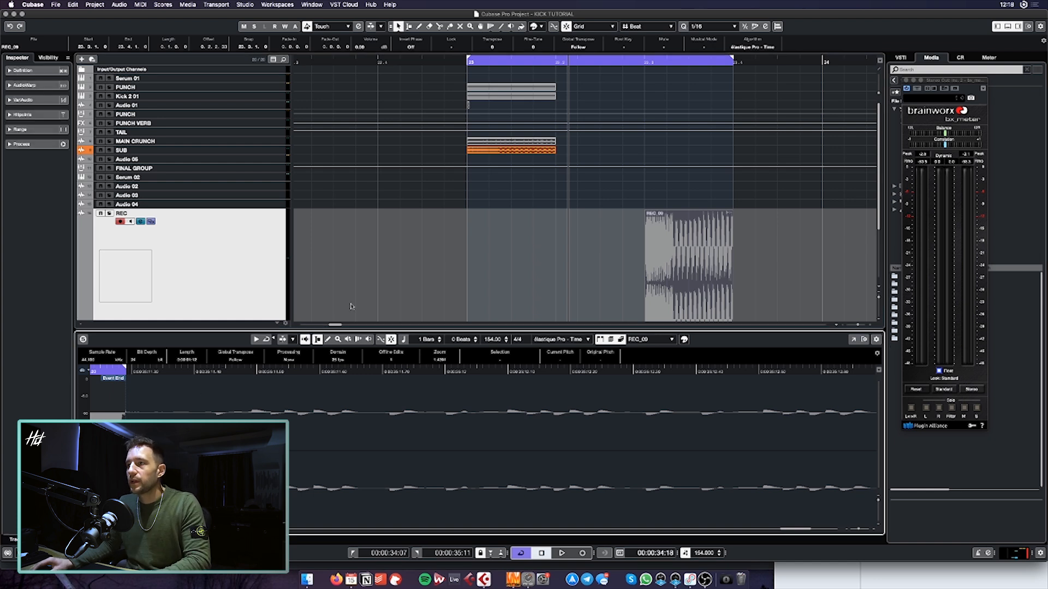
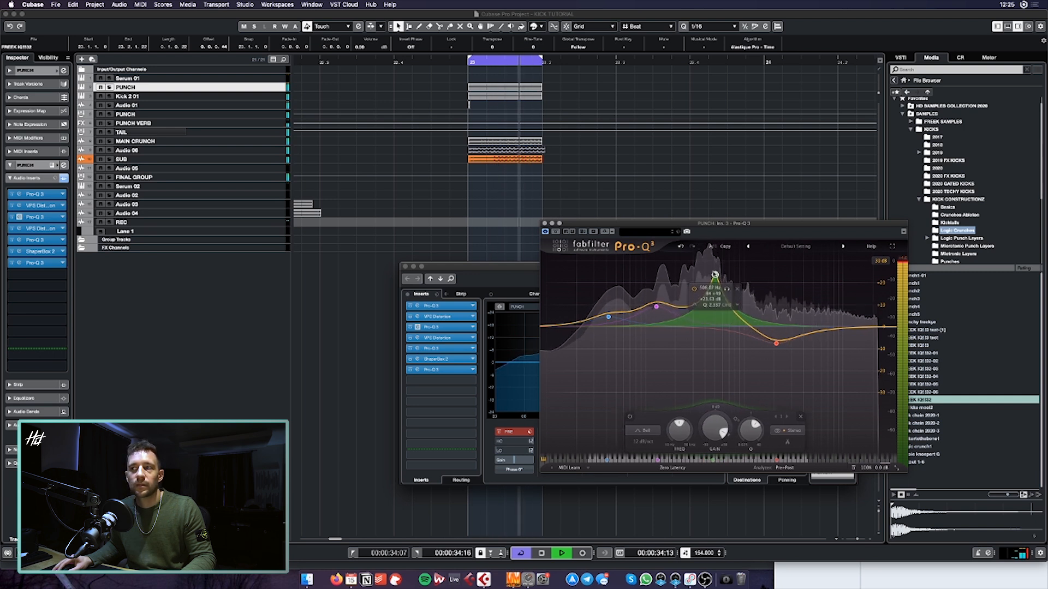
Narrow the tall boosted bell in the PUNCH track's third-slot Pro-Q 3 and close the equalizer
{"action": "scroll", "coordinate": [716, 277], "scroll_direction": "up", "scroll_amount": 2}
{"action": "scroll", "coordinate": [716, 283], "scroll_direction": "up", "scroll_amount": 3}
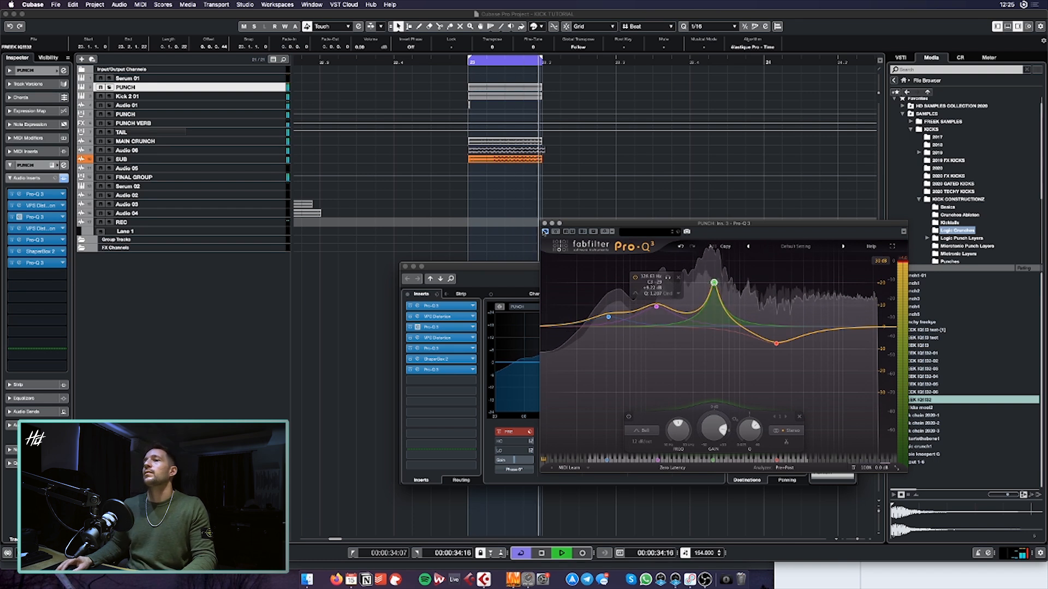
{"action": "left_click", "coordinate": [544, 224]}
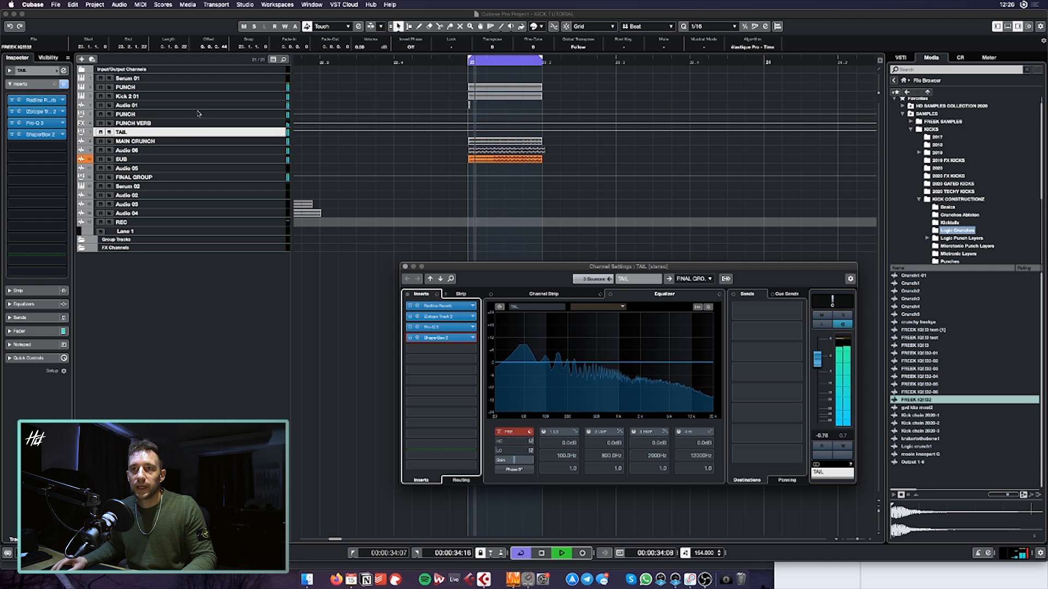
Step through the PUNCH VERB, TAIL and both PUNCH channels while the kick loops to compare the layers
{"action": "left_click", "coordinate": [234, 122]}
{"action": "left_click", "coordinate": [235, 132]}
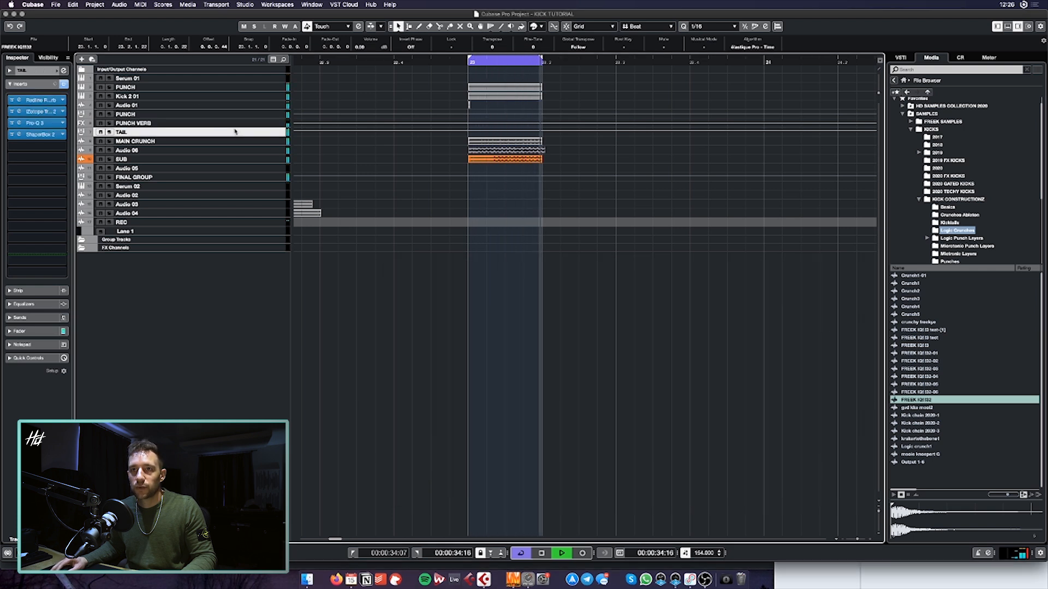
{"action": "left_click", "coordinate": [192, 89]}
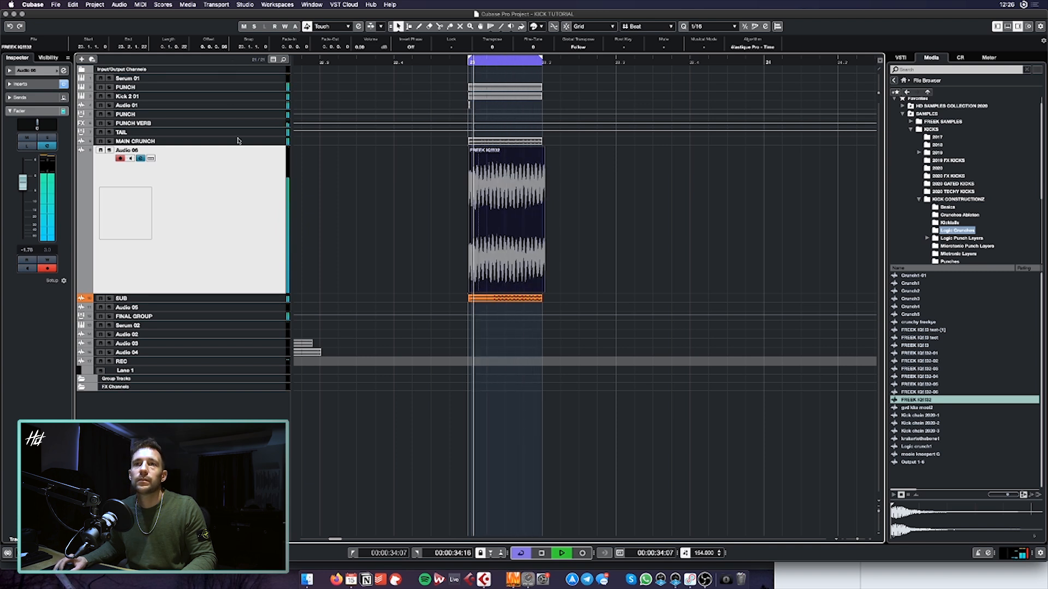
{"action": "left_click", "coordinate": [208, 117]}
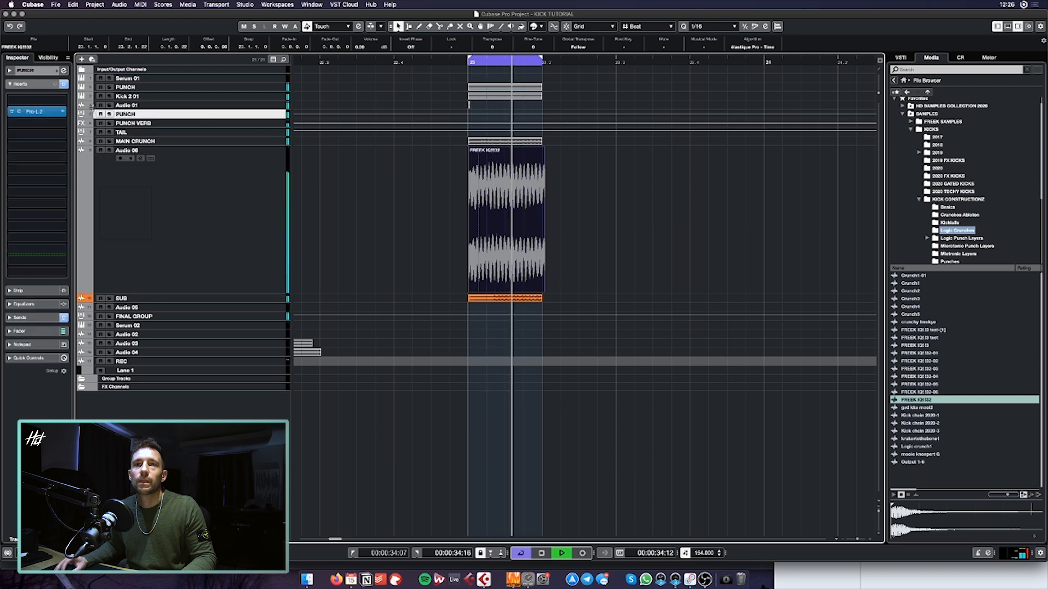
{"action": "left_click", "coordinate": [164, 88]}
{"action": "left_click", "coordinate": [198, 115]}
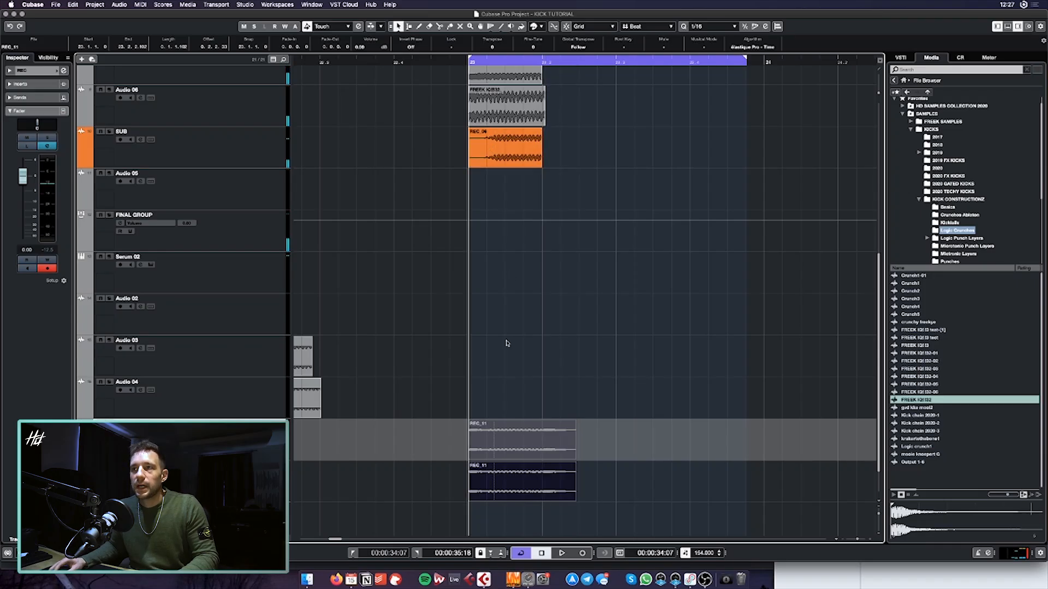
Shorten the loop range to end just after the kick layers and start looped playback
{"action": "key", "text": "j"}
{"action": "left_click", "coordinate": [544, 62], "text": "alt"}
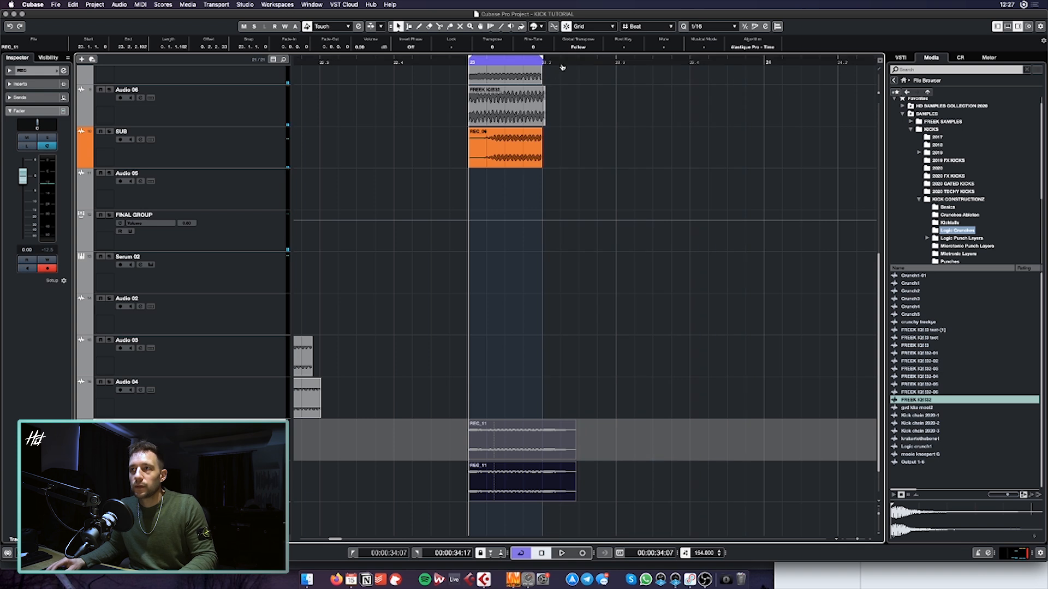
{"action": "key", "text": "space"}
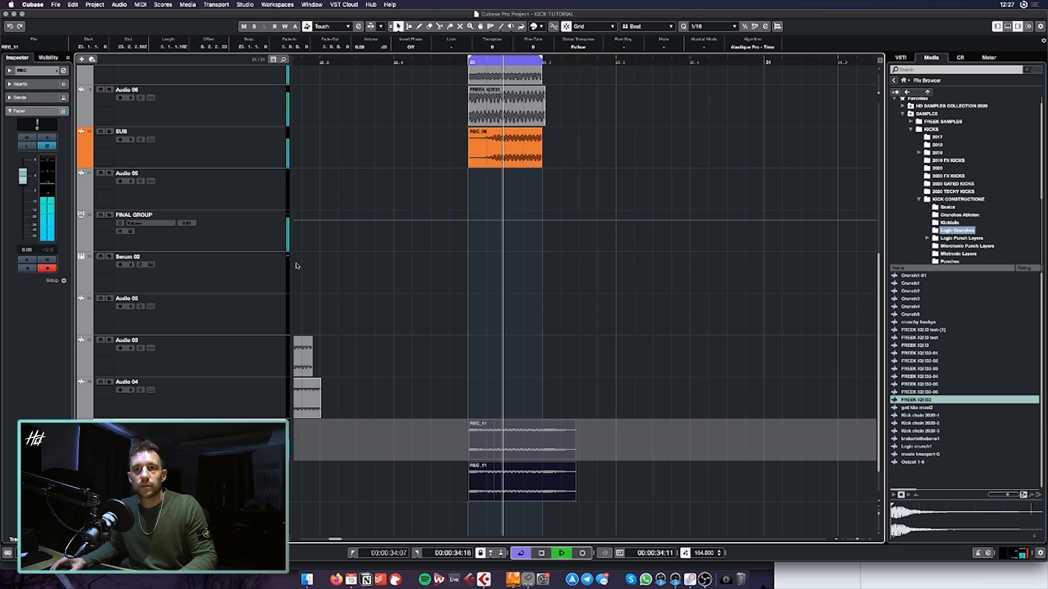
Check PUNCH VERB with its mute and boost a bell near 607 Hz by about 7 dB in its Pro-Q 3
{"action": "scroll", "coordinate": [355, 284], "scroll_direction": "up", "scroll_amount": 1}
{"action": "scroll", "coordinate": [354, 284], "scroll_direction": "up", "scroll_amount": 3}
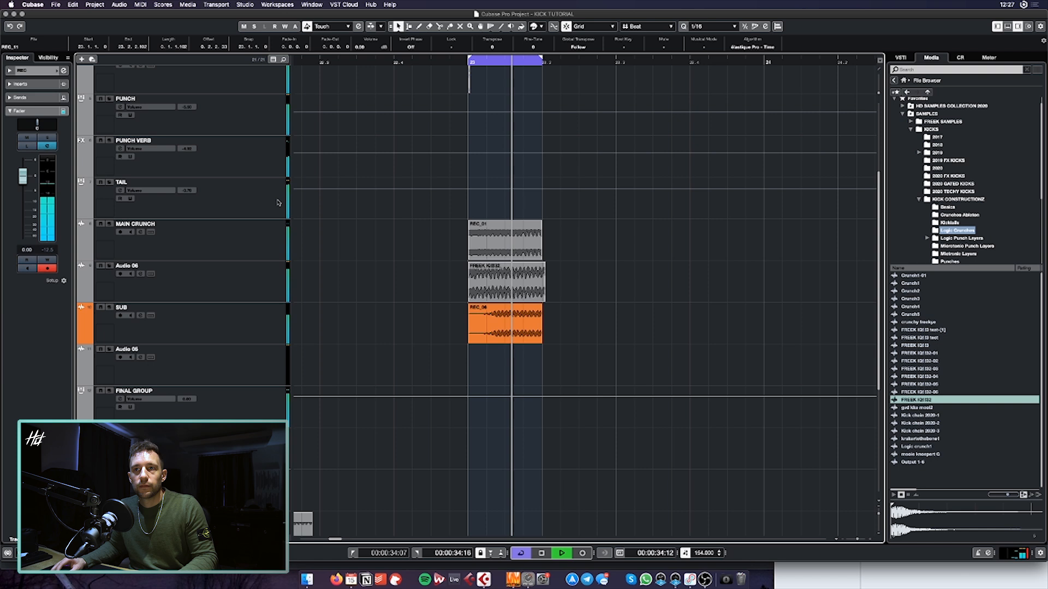
{"action": "left_click", "coordinate": [263, 170]}
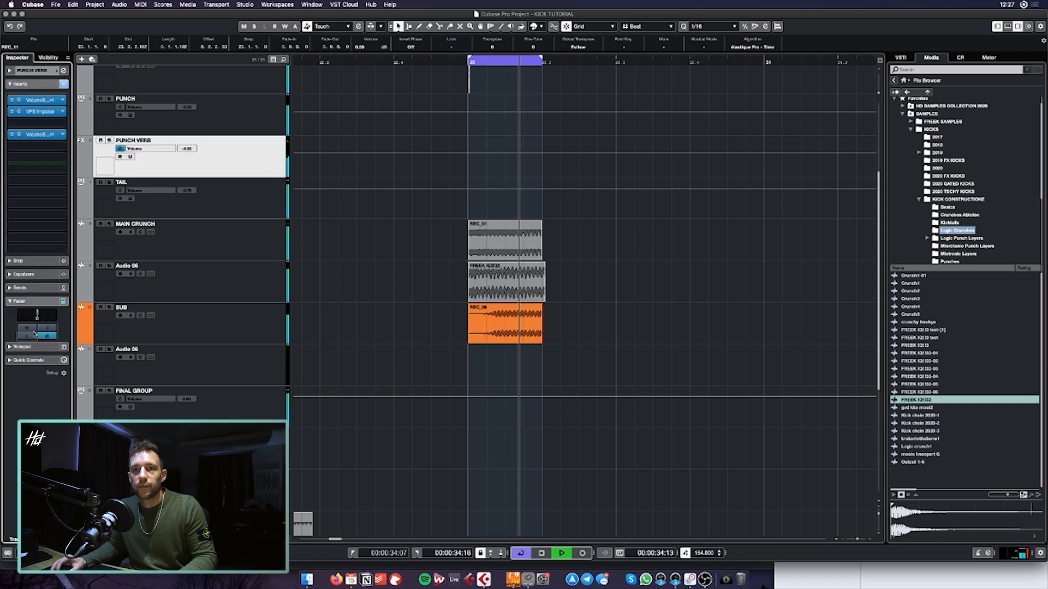
{"action": "left_click", "coordinate": [22, 331]}
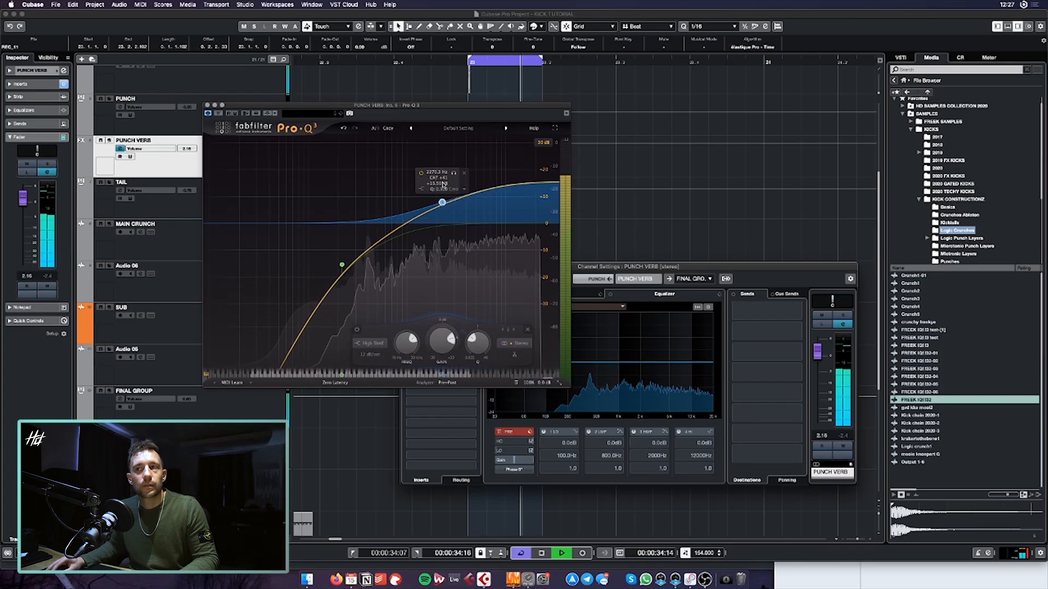
{"action": "mouse_move", "coordinate": [394, 229]}
{"action": "left_mouse_down"}
{"action": "mouse_move", "coordinate": [402, 234]}
{"action": "mouse_move", "coordinate": [387, 211]}
{"action": "left_mouse_up"}
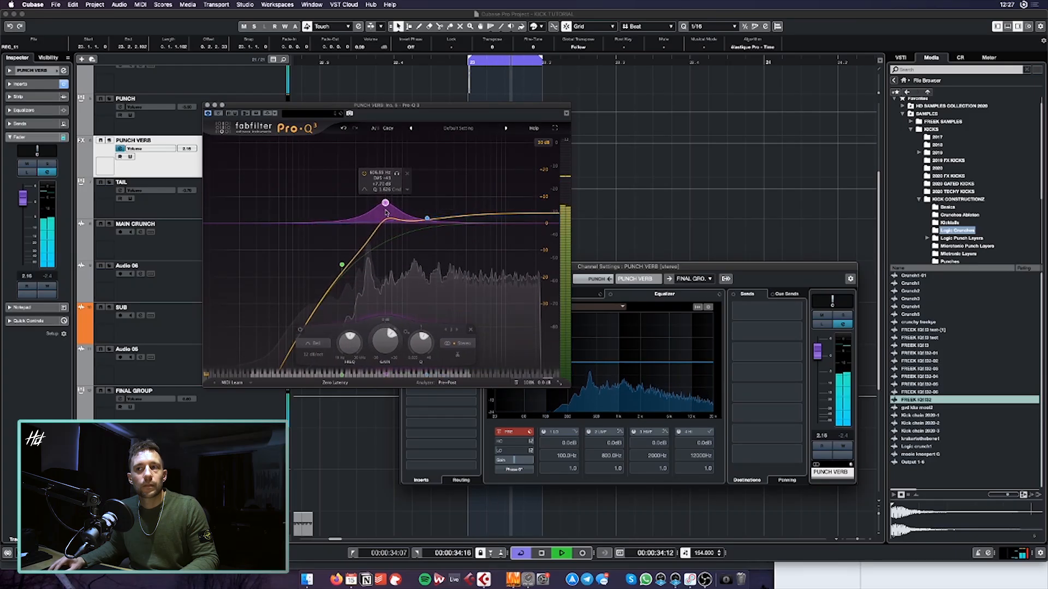
{"action": "left_click", "coordinate": [207, 104]}
Open iZotope Trash 2 from the TAIL channel's inserts and shift its mix slightly toward wet
{"action": "left_click", "coordinate": [265, 203]}
{"action": "key", "text": "e"}
{"action": "left_click", "coordinate": [445, 321]}
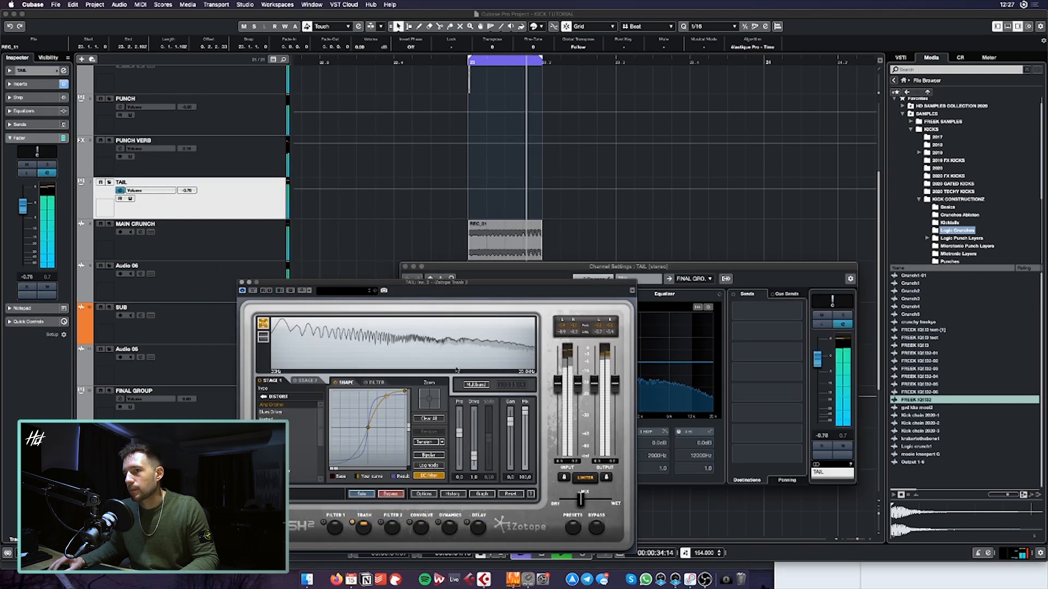
{"action": "left_click_drag", "start_coordinate": [583, 498], "coordinate": [586, 504]}
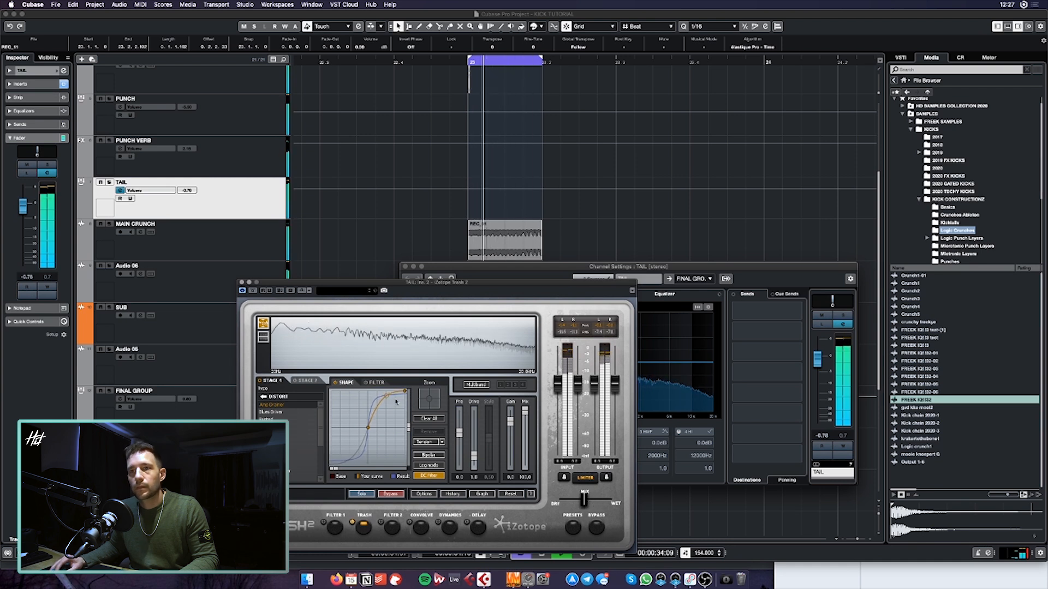
Close Trash 2 and sweep the narrow boosted bell slightly lower in the third-insert Pro-Q 3 on the PUNCH instrument channel
{"action": "left_click", "coordinate": [242, 282]}
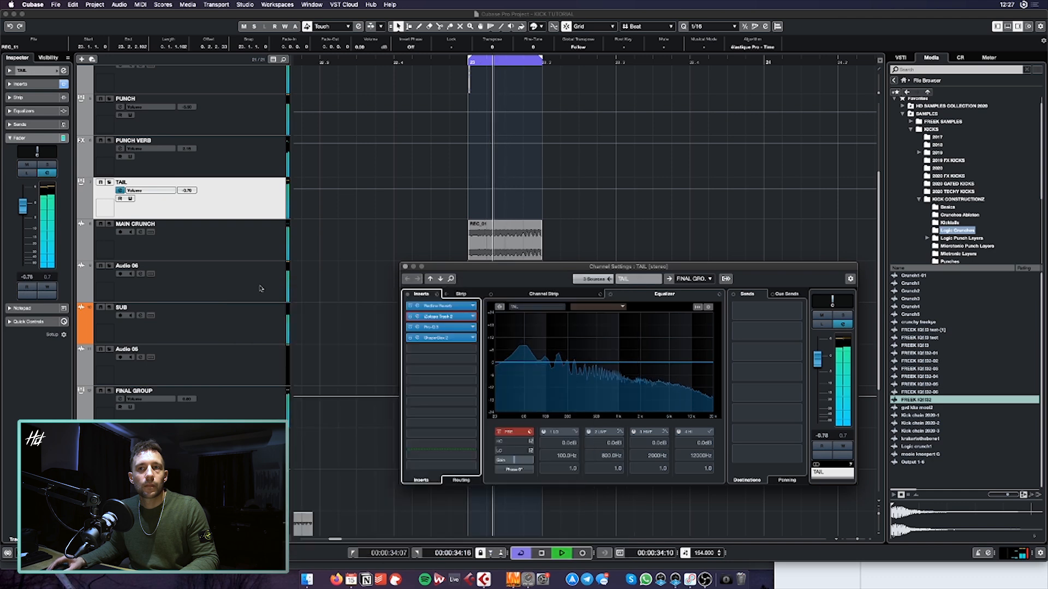
{"action": "scroll", "coordinate": [480, 218], "scroll_direction": "up", "scroll_amount": 2}
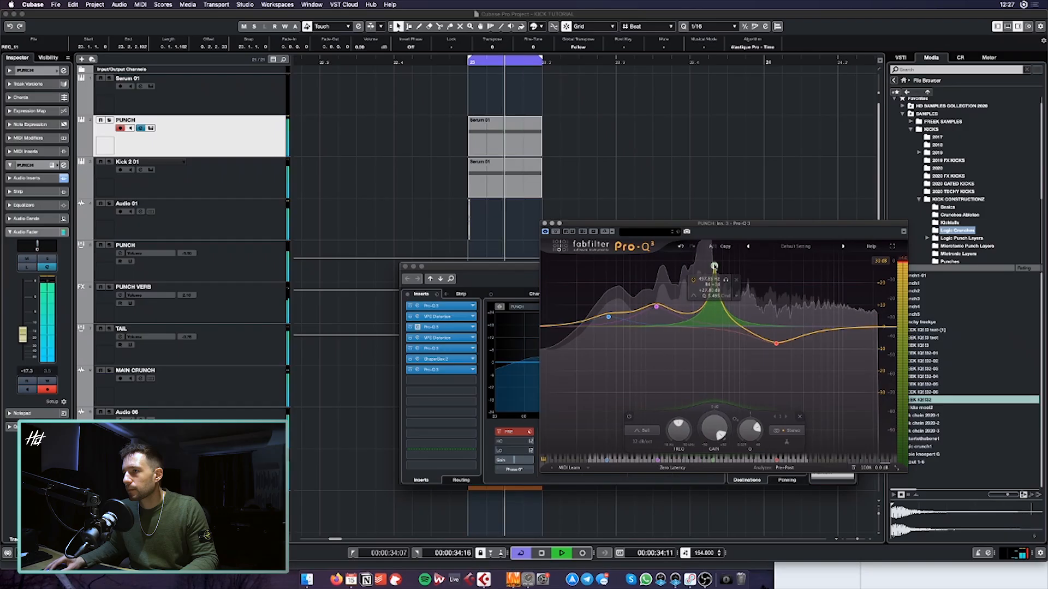
{"action": "left_click_drag", "start_coordinate": [714, 267], "coordinate": [695, 280]}
Open the first-insert Pro-Q 3 on the PUNCH channel and shift its boosted green bell slightly lower in frequency
{"action": "left_click", "coordinate": [417, 306]}
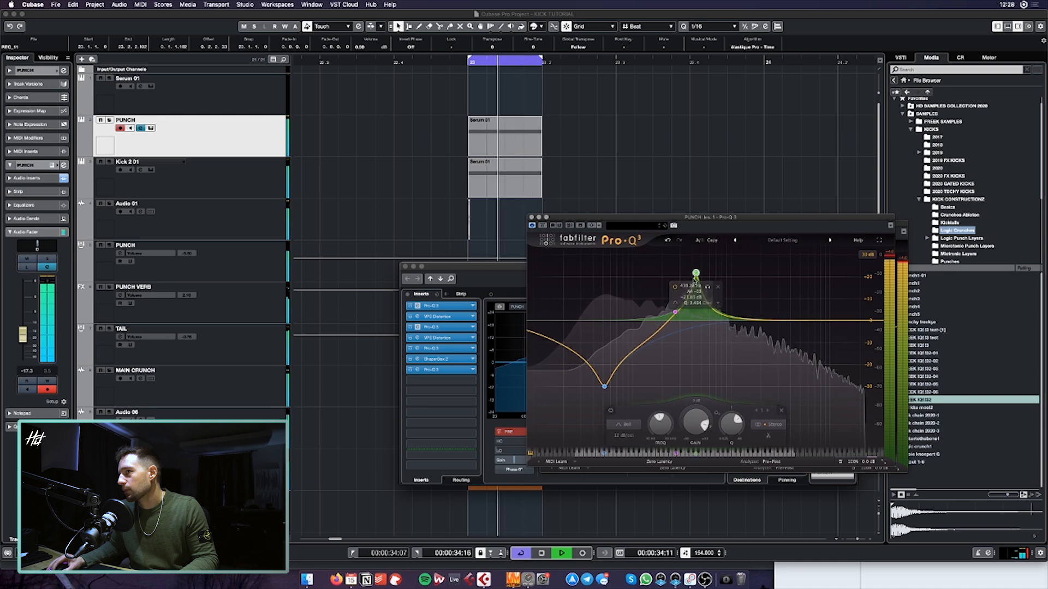
{"action": "left_click_drag", "start_coordinate": [697, 217], "coordinate": [586, 301]}
{"action": "left_click", "coordinate": [715, 271]}
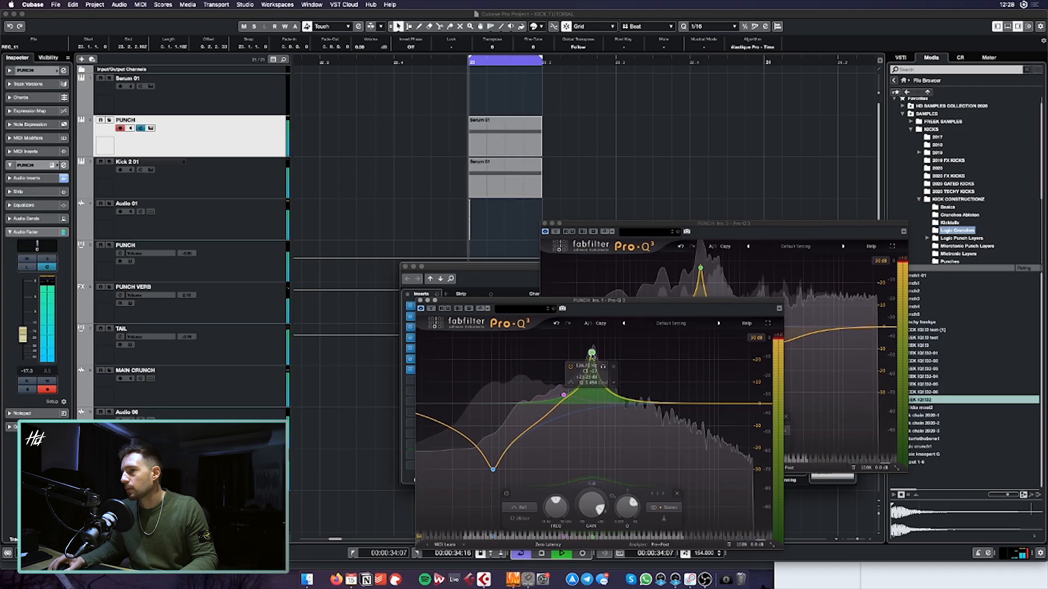
{"action": "left_click_drag", "start_coordinate": [593, 354], "coordinate": [584, 353]}
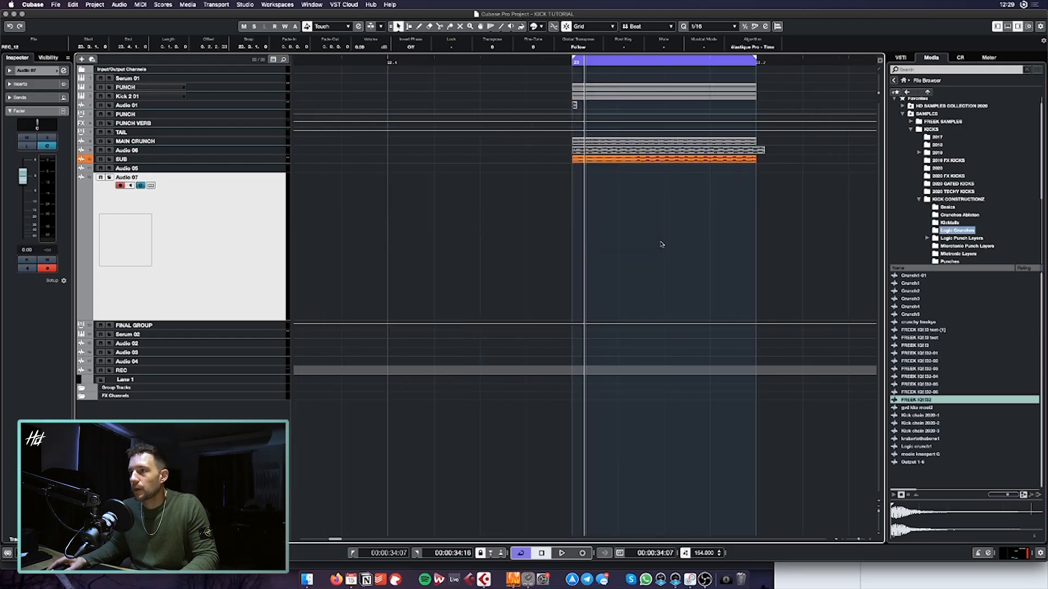
Normalize the newly recorded kick take REC_12 on Audio 07 to a peak of 0 dB
{"action": "scroll", "coordinate": [662, 244], "scroll_direction": "right", "scroll_amount": 3}
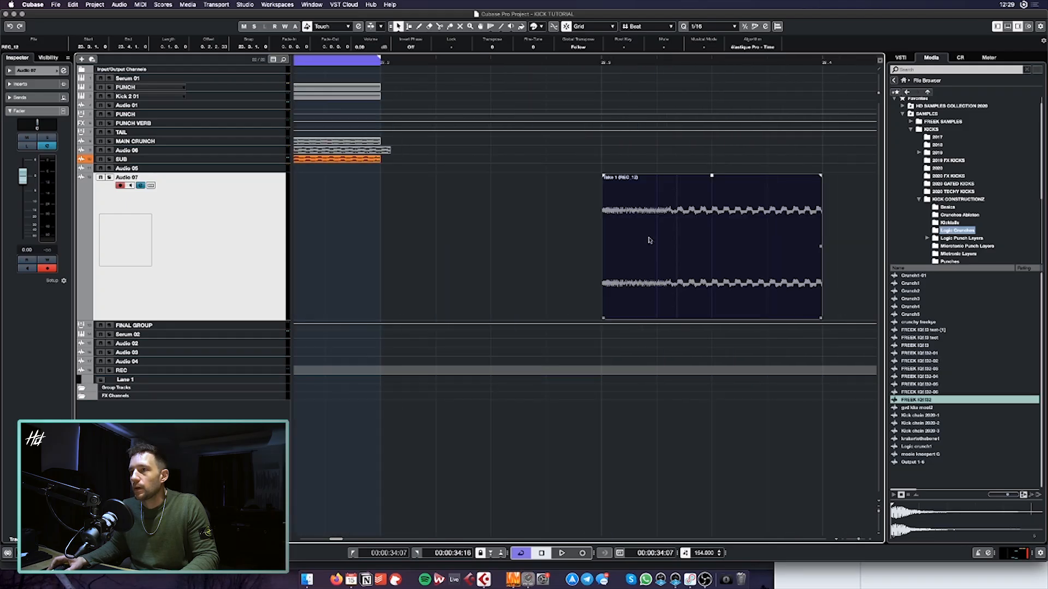
{"action": "key", "text": "F7"}
{"action": "double_click", "coordinate": [686, 233]}
{"action": "key", "text": "Return"}
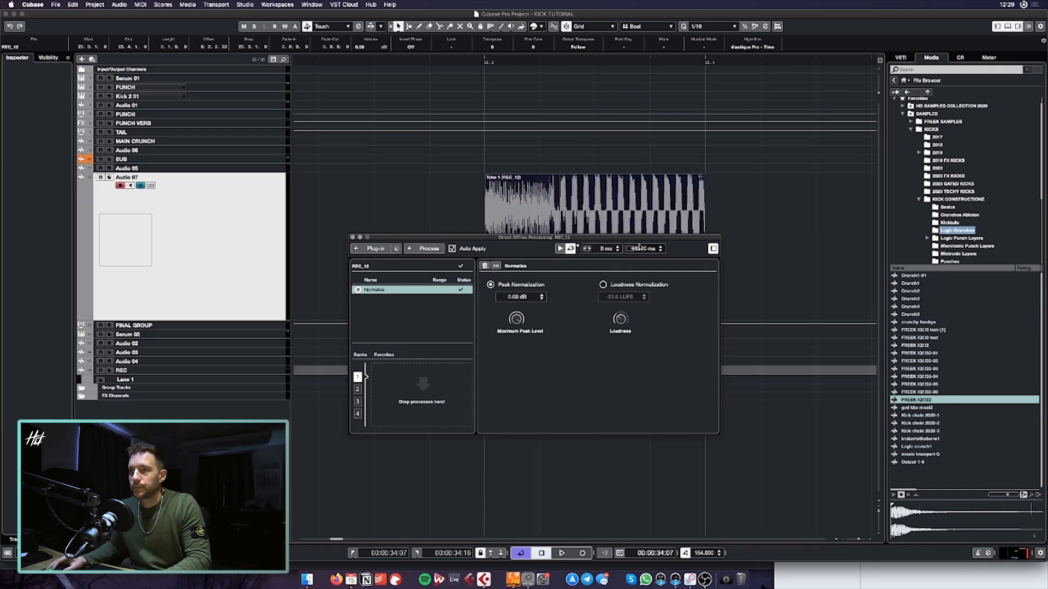
Set the left locator to the start of the normalized take, close the offline processing window and audition the take
{"action": "left_click", "coordinate": [386, 199]}
{"action": "left_click", "coordinate": [475, 59], "text": "super"}
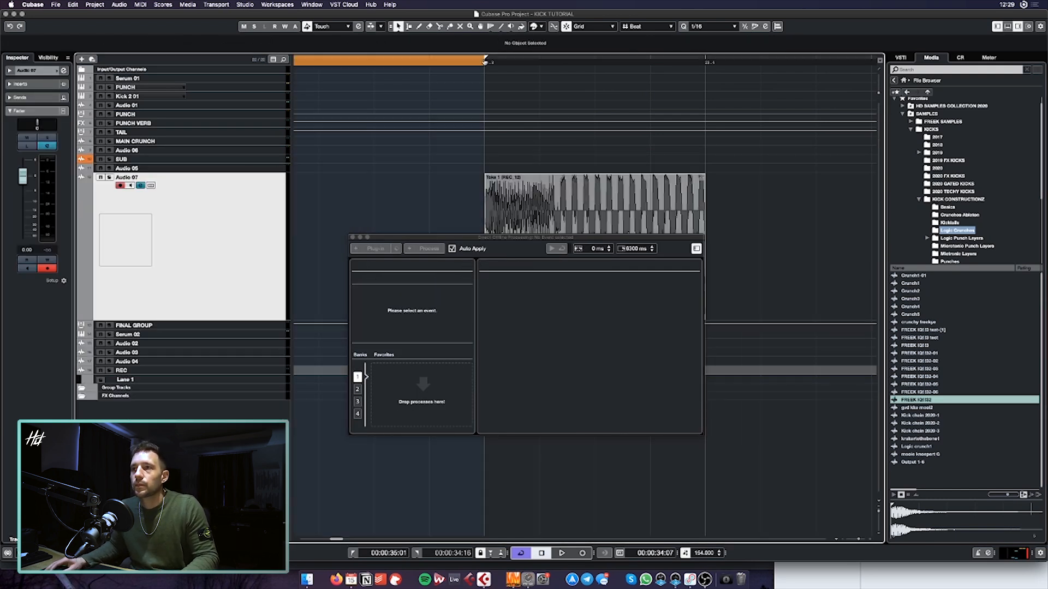
{"action": "key", "text": "KP_1"}
{"action": "key", "text": "space"}
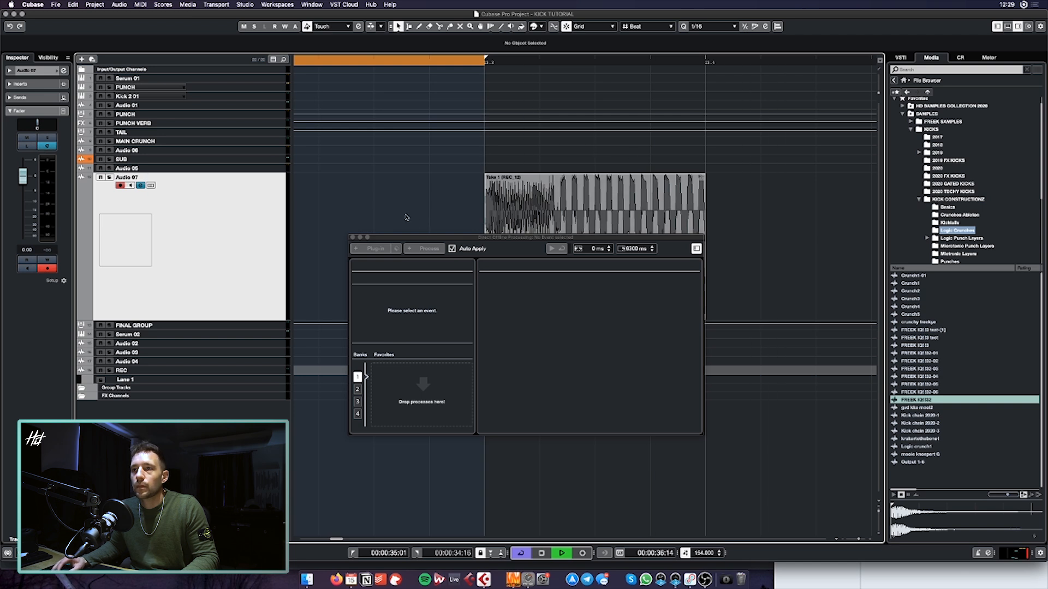
{"action": "left_click", "coordinate": [352, 238]}
{"action": "key", "text": "space"}
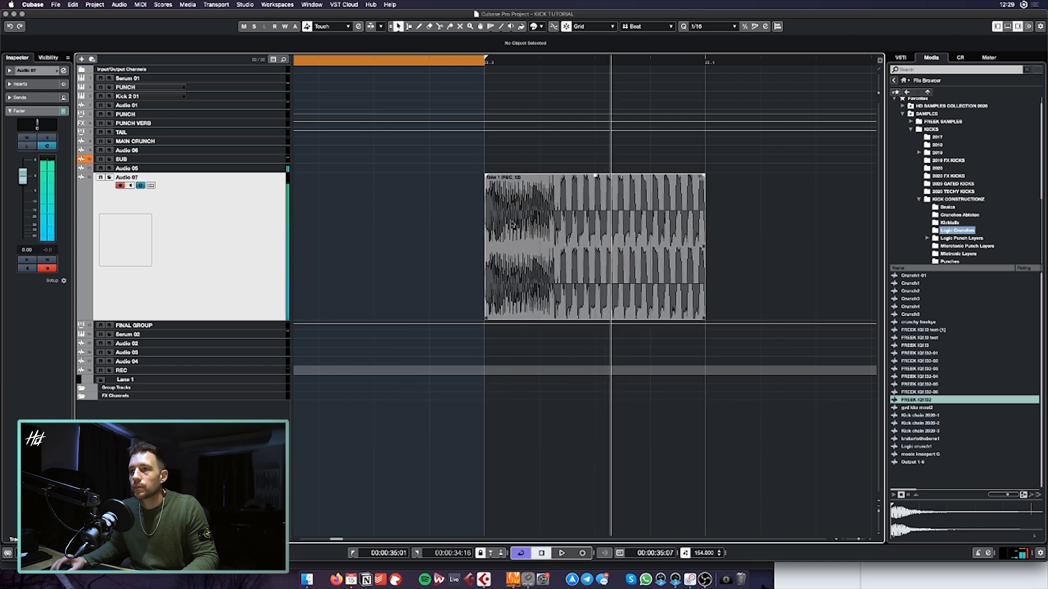
{"action": "key", "text": "KP_1"}
{"action": "key", "text": "space"}
{"action": "key", "text": "space"}
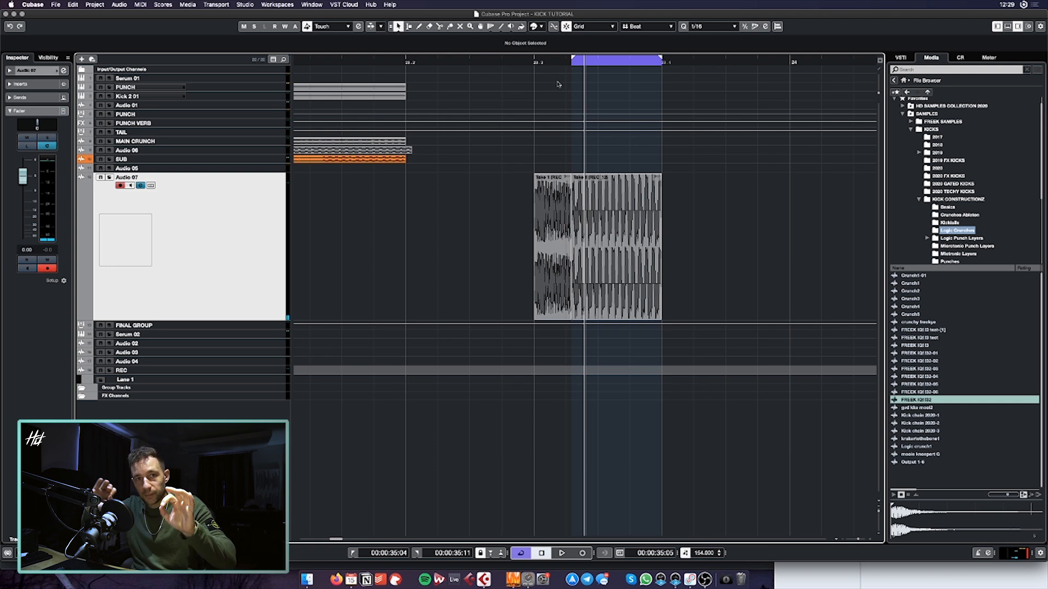
Split HD KICK BEST3 G# between punch and tail and replace the recorded take's punch with the sample's punch
{"action": "scroll", "coordinate": [691, 162], "scroll_direction": "right", "scroll_amount": 3}
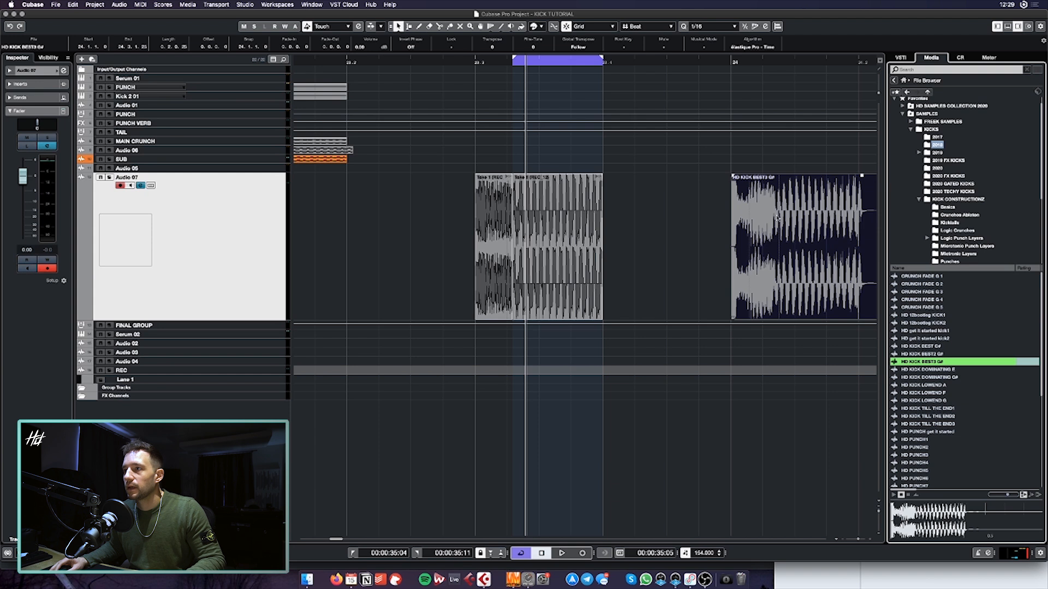
{"action": "scroll", "coordinate": [777, 218], "scroll_direction": "up", "scroll_amount": 3}
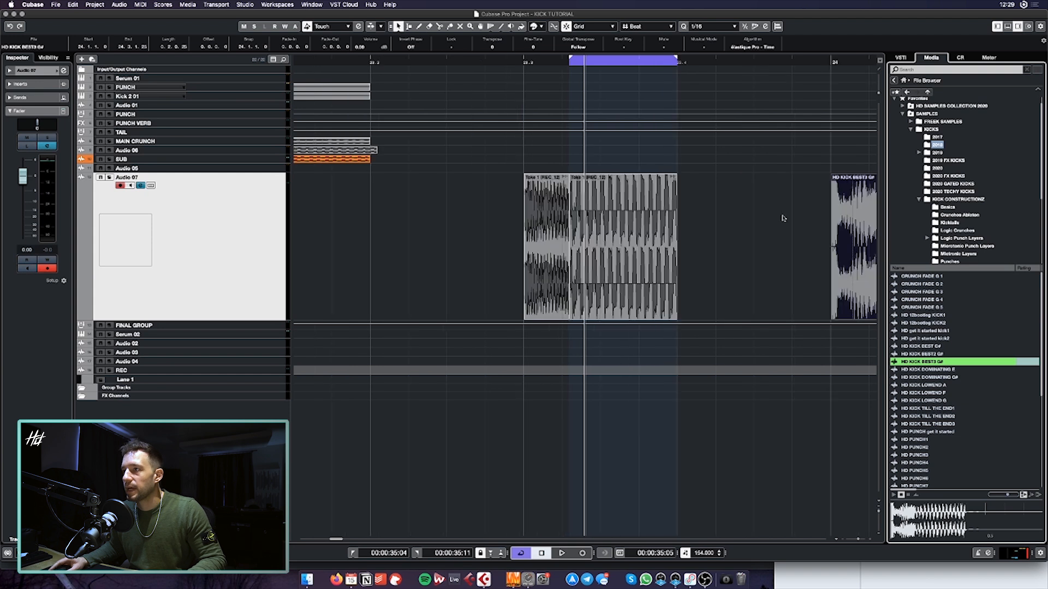
{"action": "left_click", "coordinate": [767, 217], "text": "alt"}
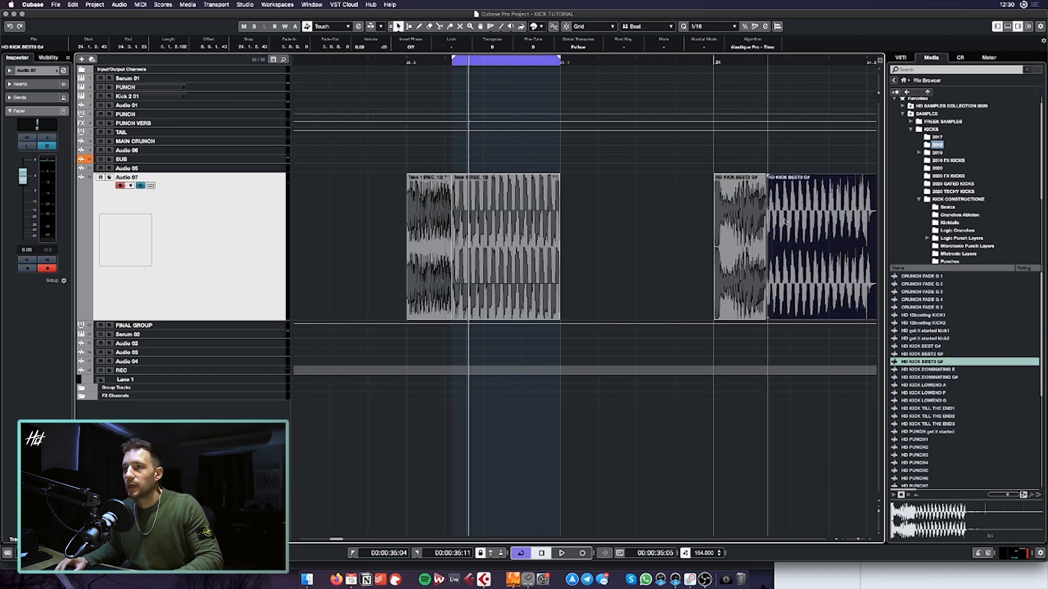
{"action": "left_click", "coordinate": [422, 219]}
{"action": "key", "text": "Delete"}
{"action": "left_click", "coordinate": [728, 244]}
{"action": "key", "text": "Delete"}
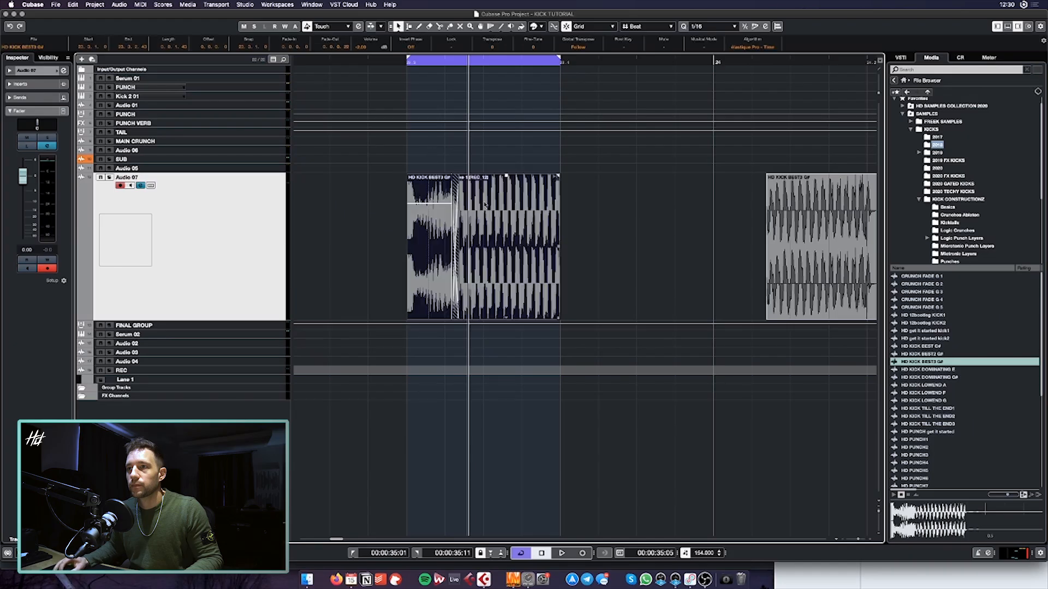
Loop the combined kick, set the sample punch event's volume to 0 dB and delete the leftover HD KICK BEST3 G# tail
{"action": "key", "text": "space"}
{"action": "left_click", "coordinate": [442, 182]}
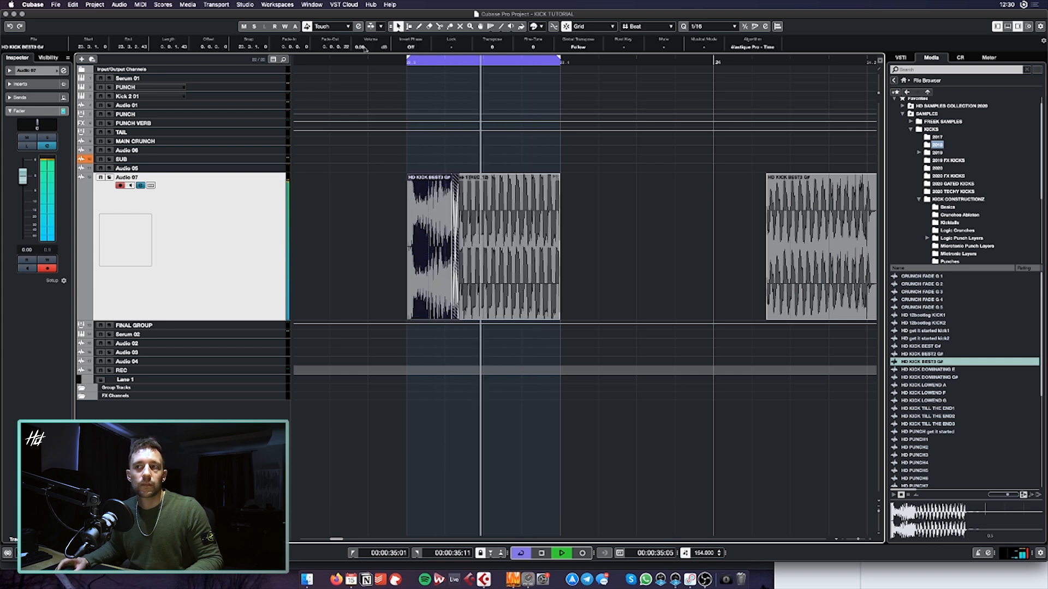
{"action": "key", "text": "g"}
{"action": "key", "text": "g"}
{"action": "scroll", "coordinate": [634, 193], "scroll_direction": "right", "scroll_amount": 2}
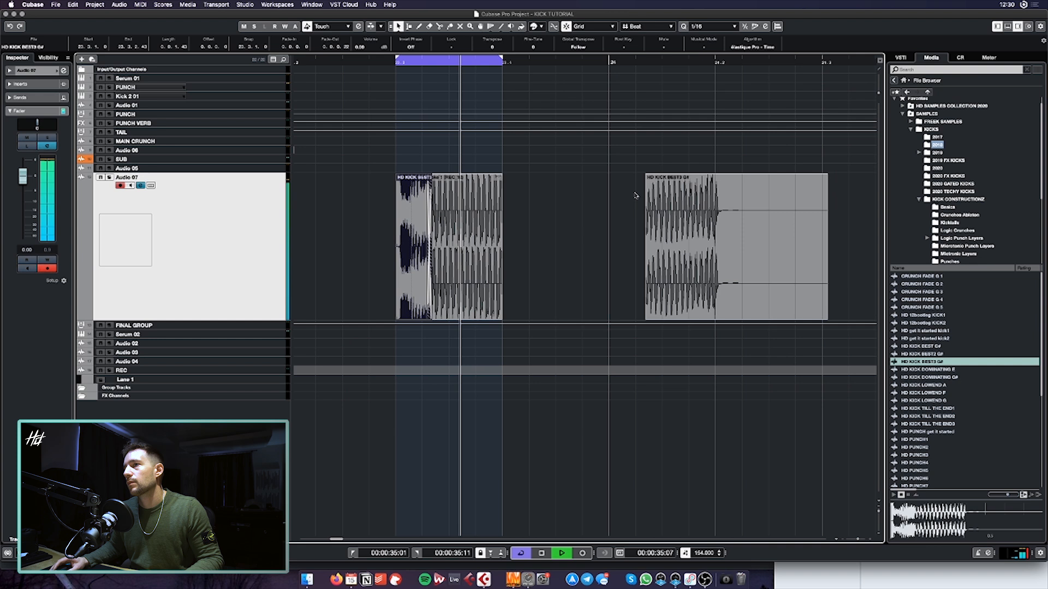
{"action": "left_click", "coordinate": [648, 210]}
{"action": "key", "text": "Delete"}
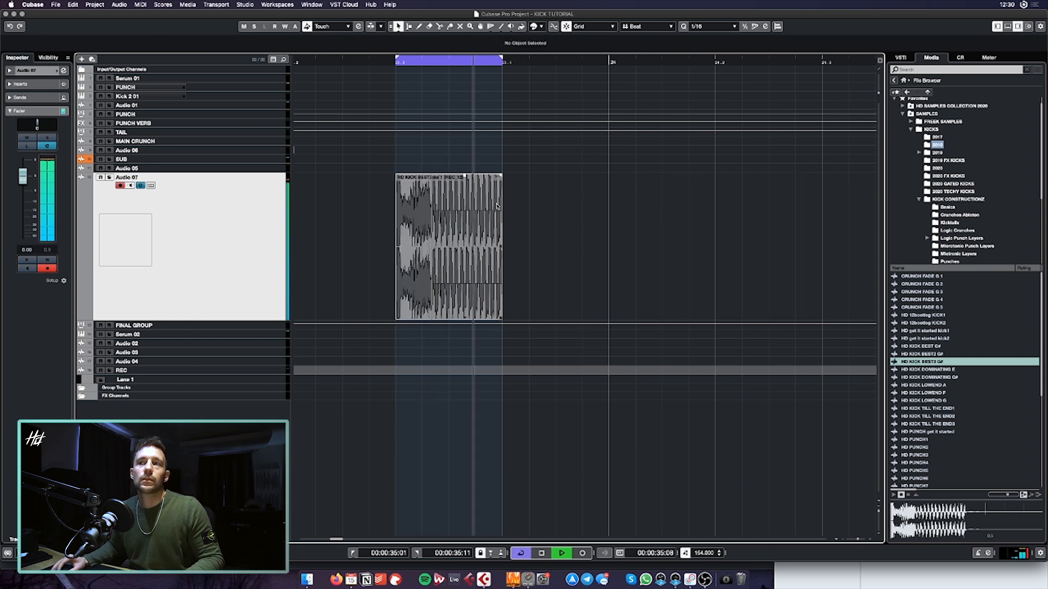
Add an offline Pitch Shift process with root note G to the REC_12 tail event and close the processing window
{"action": "key", "text": "h"}
{"action": "key", "text": "h"}
{"action": "scroll", "coordinate": [573, 210], "scroll_direction": "right", "scroll_amount": 2}
{"action": "scroll", "coordinate": [536, 213], "scroll_direction": "left", "scroll_amount": 1}
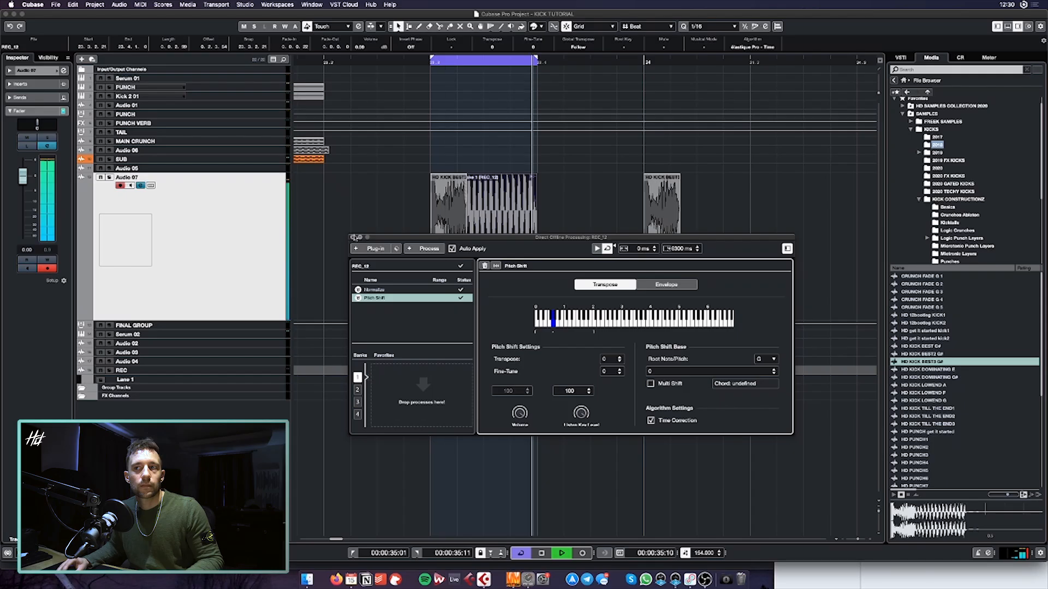
{"action": "left_click", "coordinate": [357, 239]}
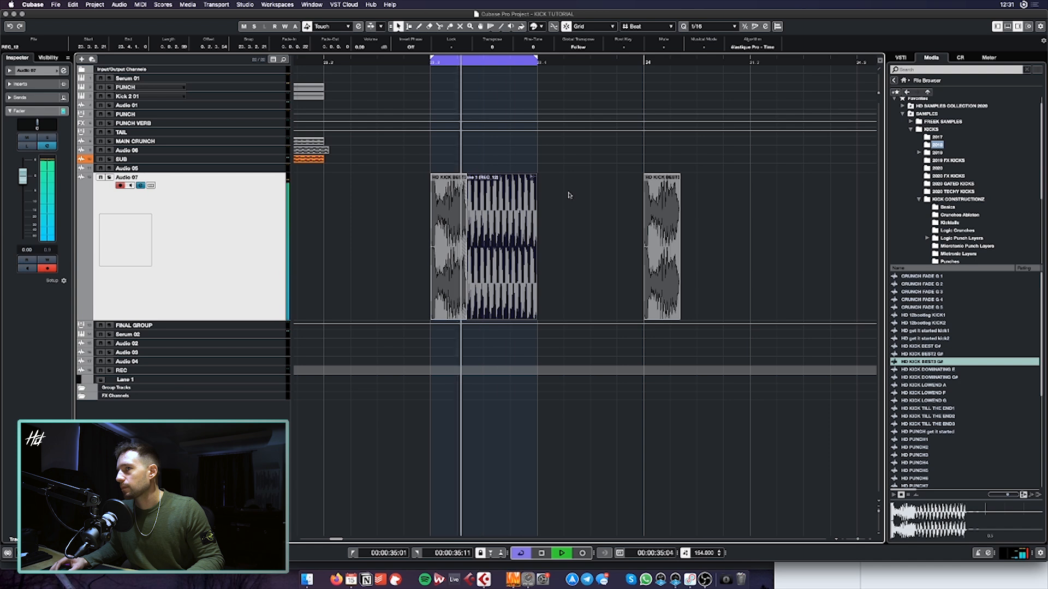
Delete the spare punch copy, swap the kick's punch for HD KICK BEST G# and audition the result
{"action": "left_click", "coordinate": [661, 246]}
{"action": "key", "text": "Delete"}
{"action": "key", "text": "space"}
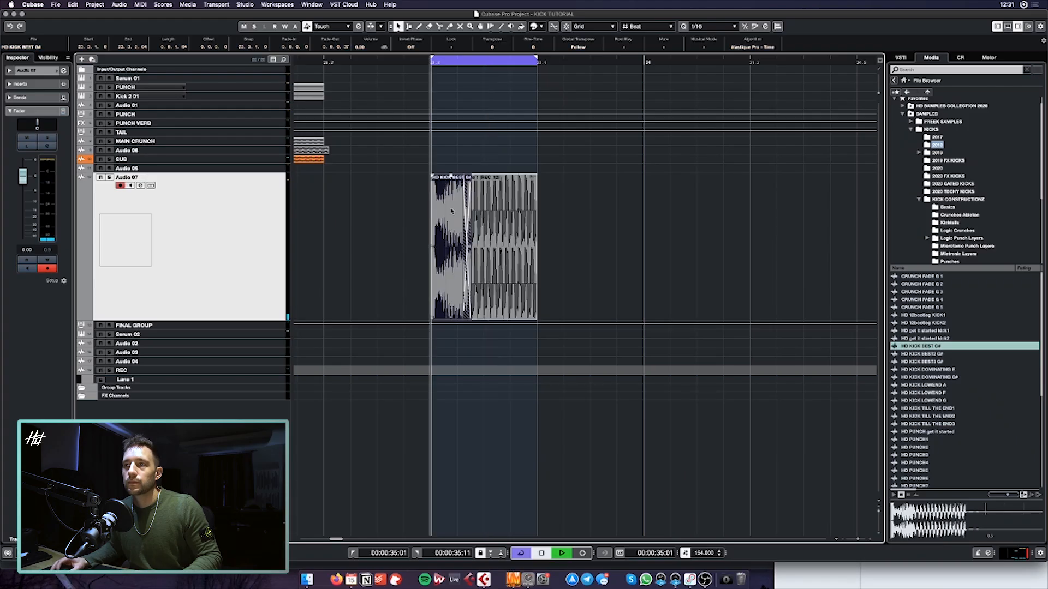
{"action": "key", "text": "space"}
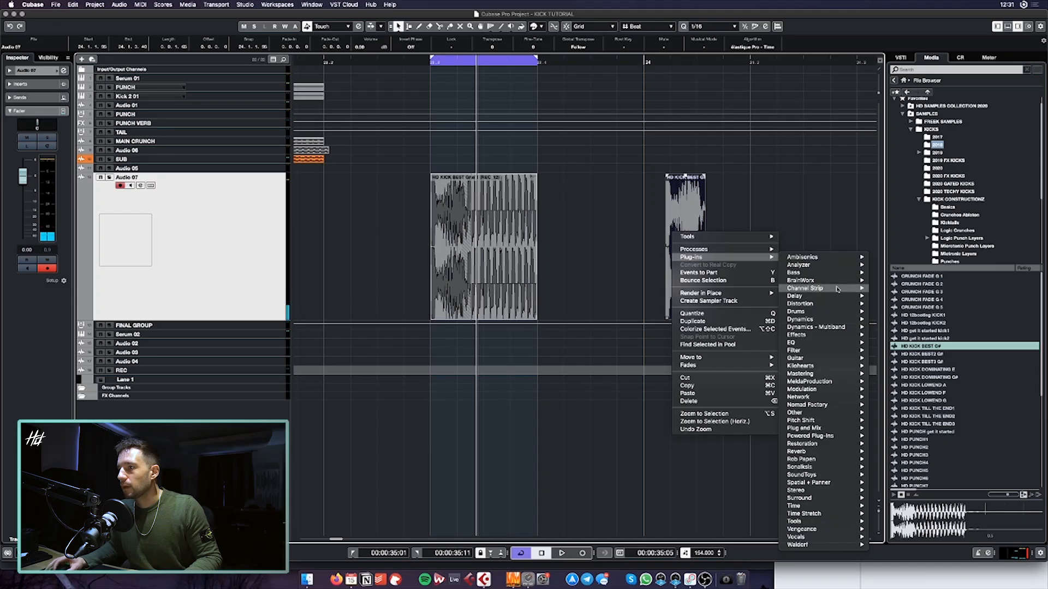
Process the copied HD KICK BEST G# punch offline with ValhallaRoom at 100% mix and 10.48 s decay
{"action": "key", "text": "Escape"}
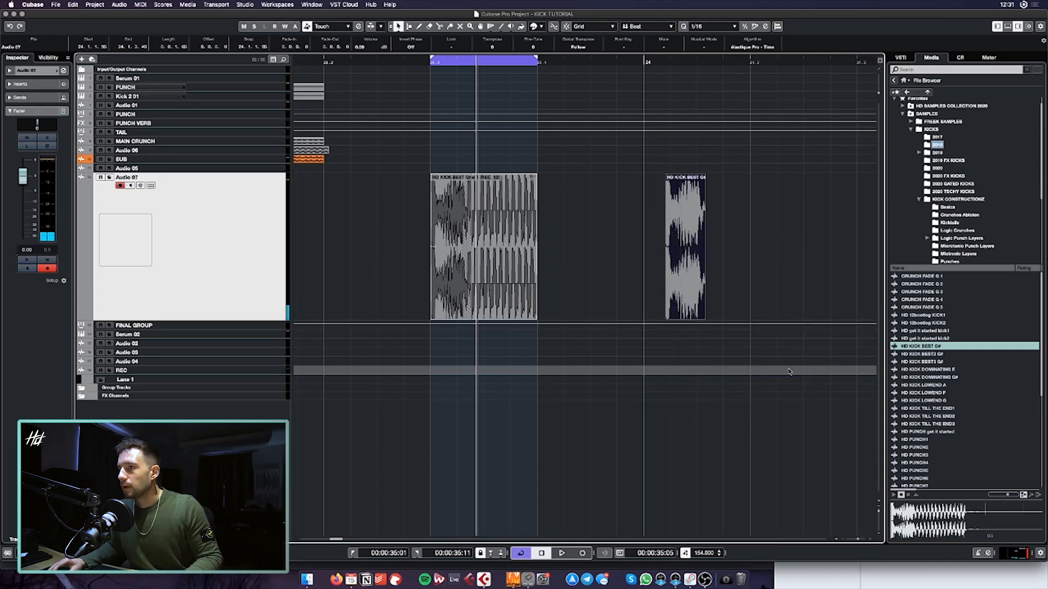
{"action": "right_click", "coordinate": [690, 273]}
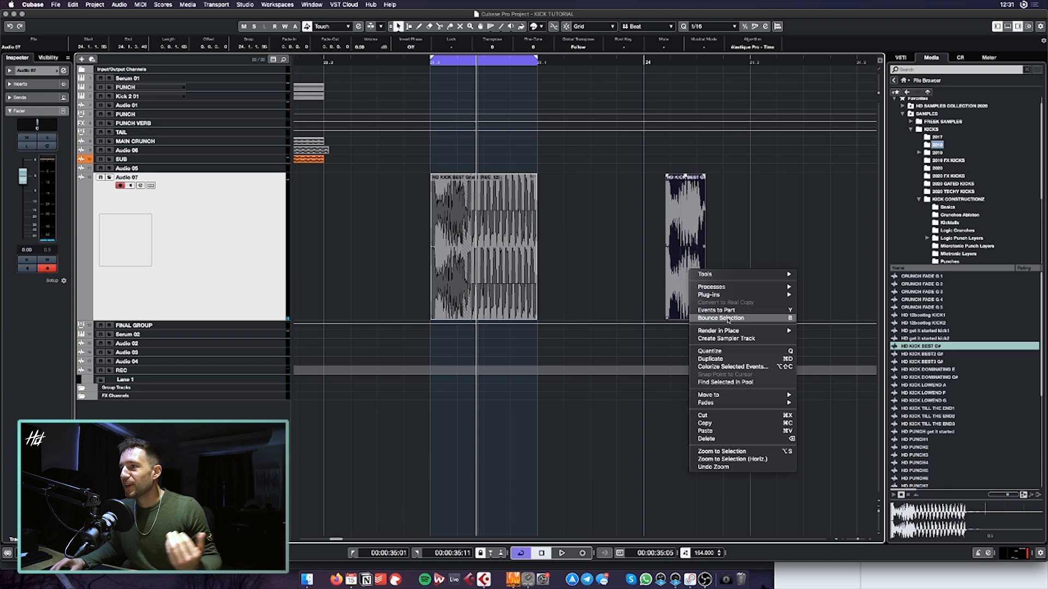
{"action": "mouse_move", "coordinate": [729, 298]}
{"action": "mouse_move", "coordinate": [859, 398]}
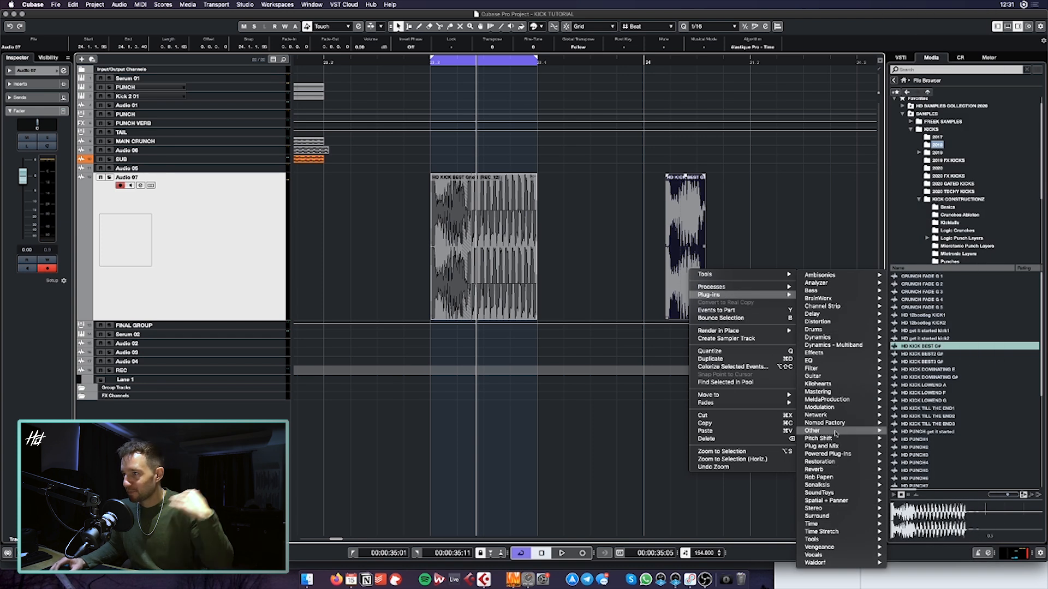
{"action": "mouse_move", "coordinate": [834, 432]}
{"action": "scroll", "coordinate": [920, 431], "scroll_direction": "down", "scroll_amount": 20}
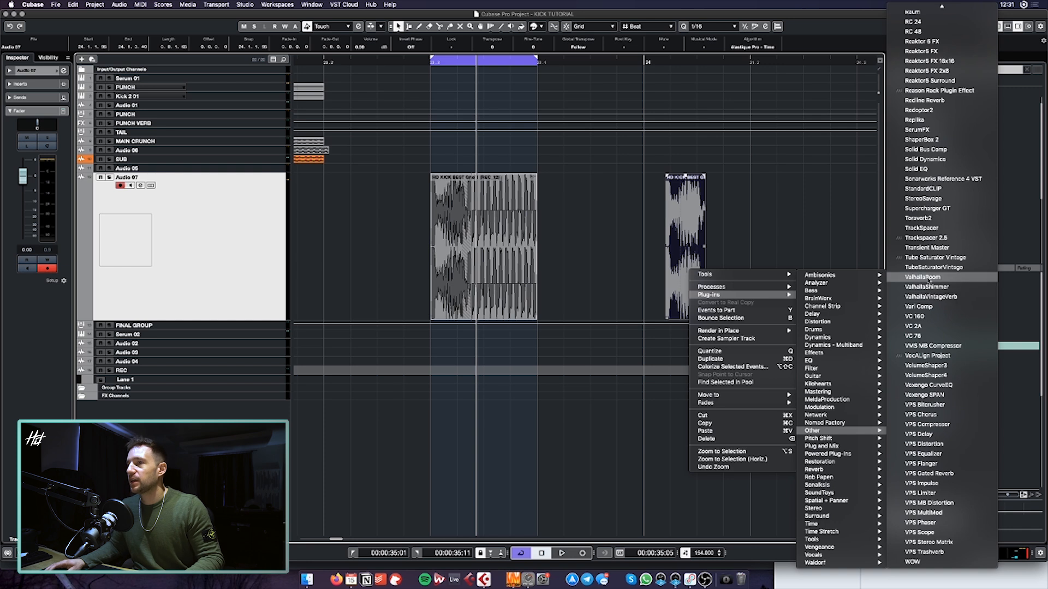
{"action": "key", "text": "Escape"}
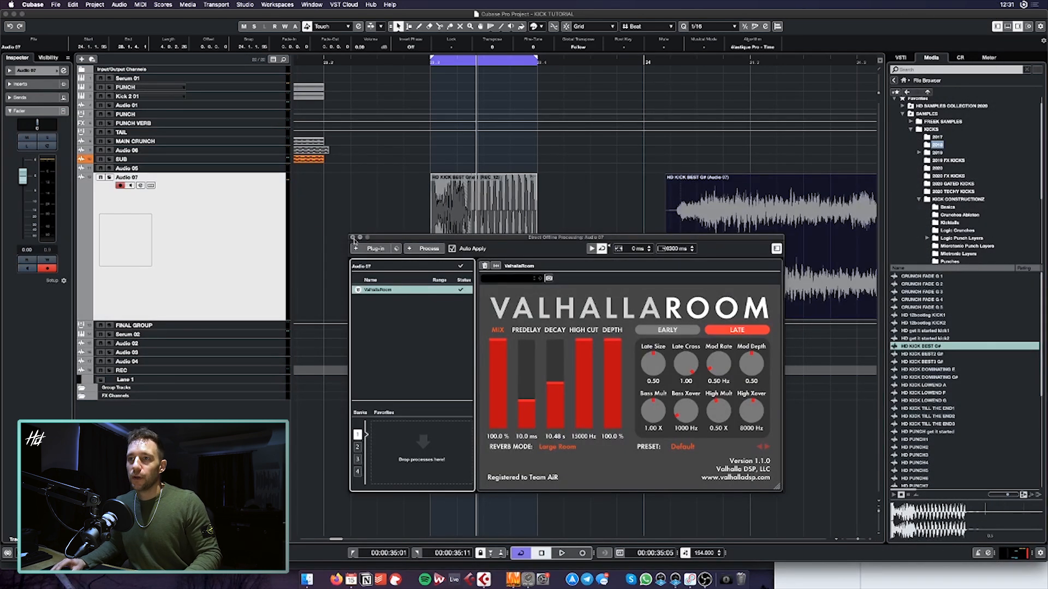
{"action": "left_click", "coordinate": [353, 238]}
Add the audio track Audio 08 below Audio 07 and enlarge the track heights
{"action": "key", "text": "t"}
{"action": "key", "text": "Return"}
{"action": "key", "text": "g"}
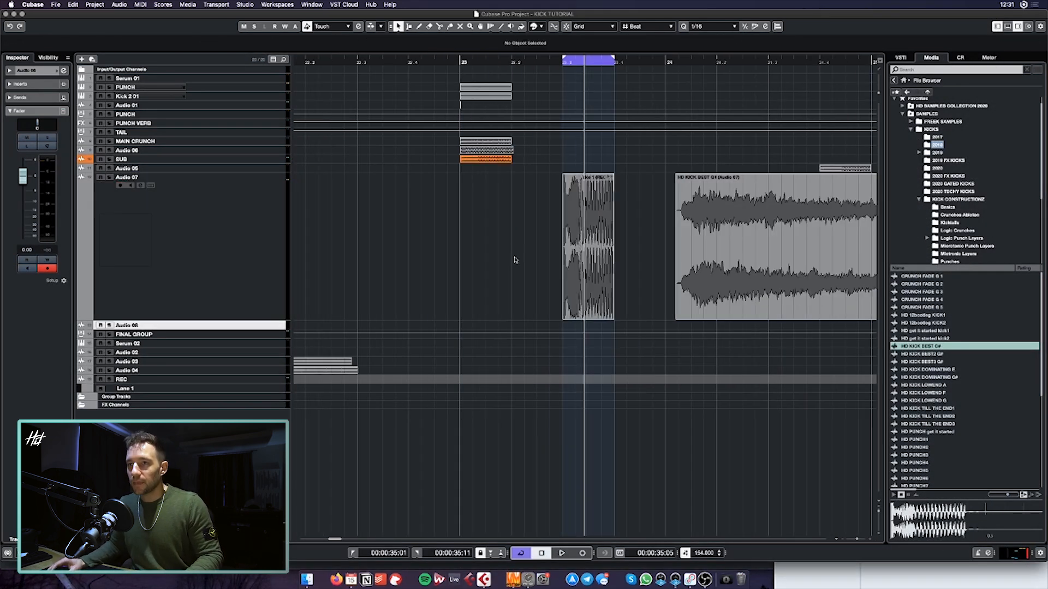
{"action": "key", "text": "z"}
{"action": "key", "text": "z"}
{"action": "key", "text": "shift+h"}
{"action": "key", "text": "shift+h"}
{"action": "key", "text": "shift+h"}
{"action": "key", "text": "shift+h"}
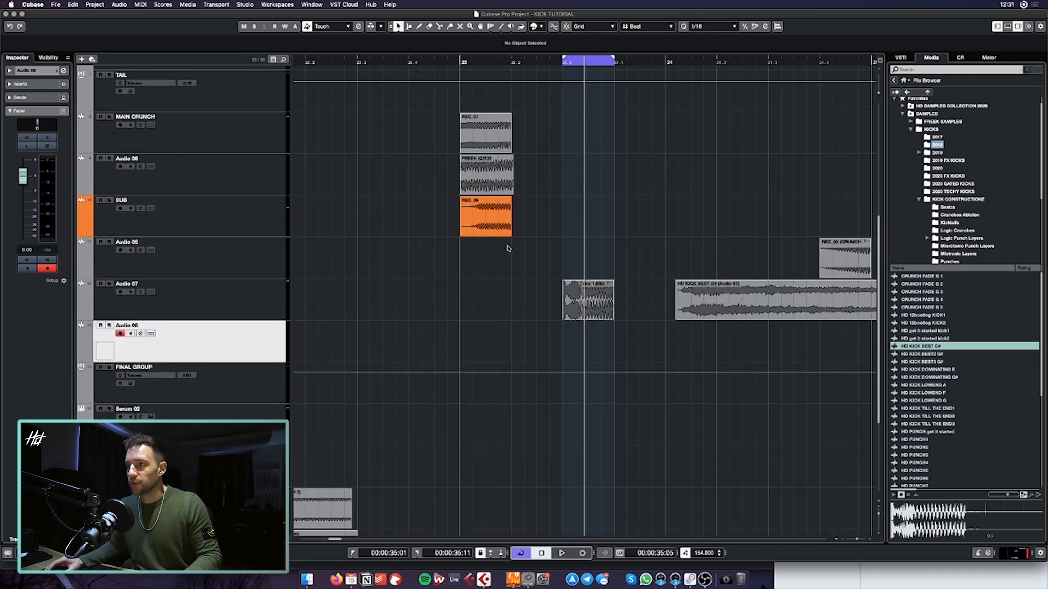
Move the reverb event onto Audio 08, trim it to the kick's length directly underneath and give it a curved fade-in
{"action": "key", "text": "g"}
{"action": "left_click_drag", "start_coordinate": [709, 305], "coordinate": [533, 340]}
{"action": "left_click_drag", "start_coordinate": [707, 349], "coordinate": [504, 355]}
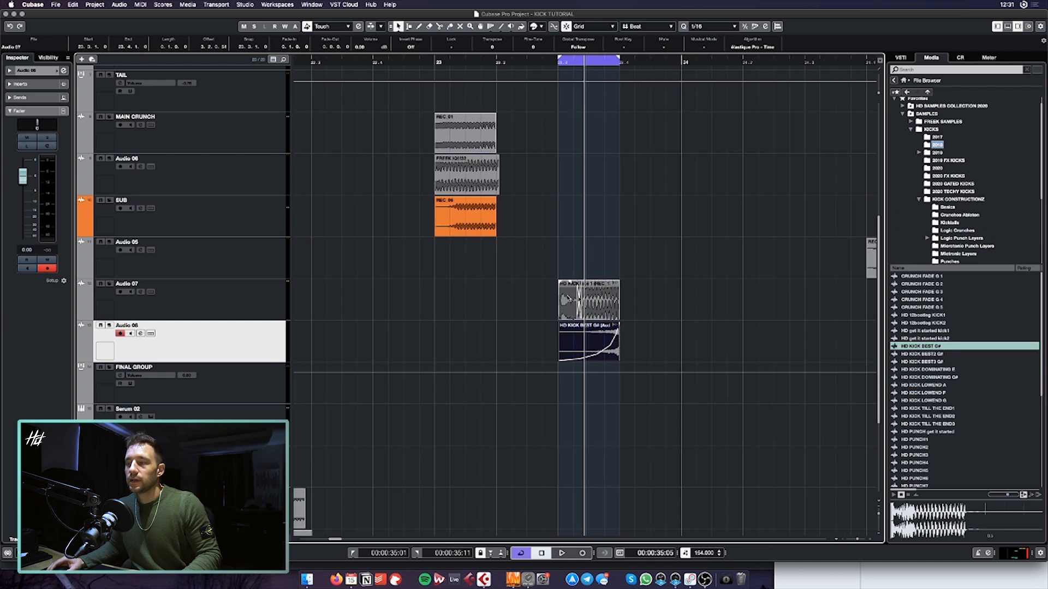
{"action": "key", "text": "h"}
{"action": "key", "text": "h"}
{"action": "scroll", "coordinate": [202, 199], "scroll_direction": "right", "scroll_amount": 2}
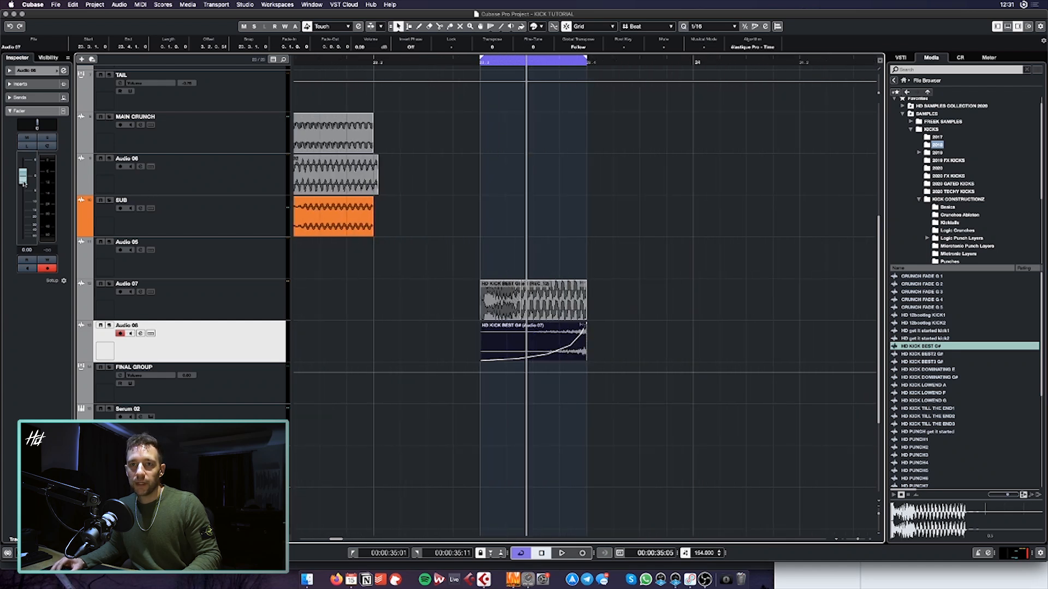
Raise the Audio 08 fader to about +3 dB while the kick and its reverb layer loop
{"action": "key", "text": "space"}
{"action": "left_click_drag", "start_coordinate": [23, 183], "coordinate": [37, 232]}
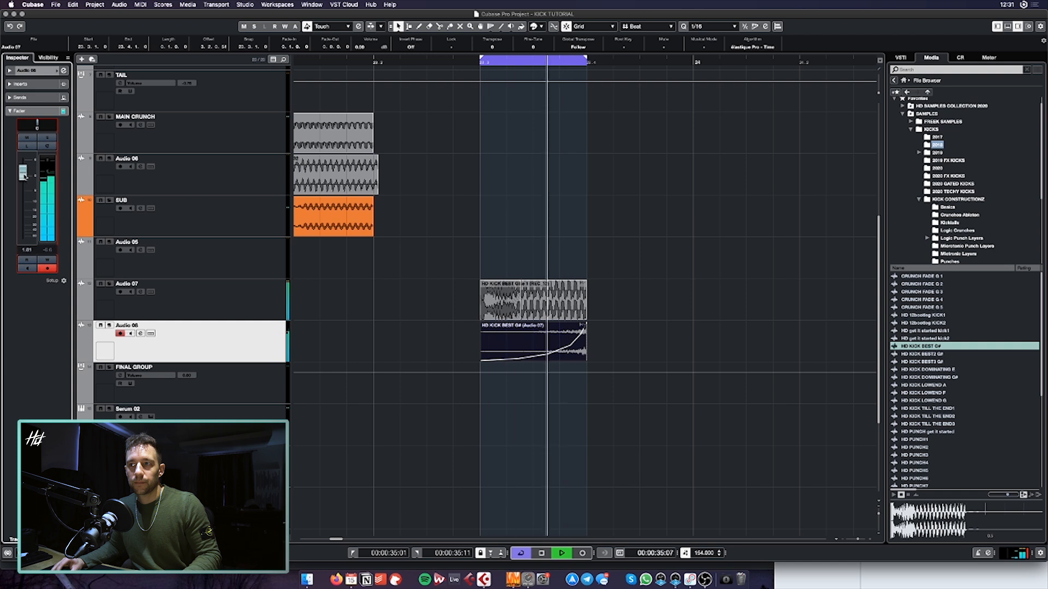
{"action": "key", "text": "g"}
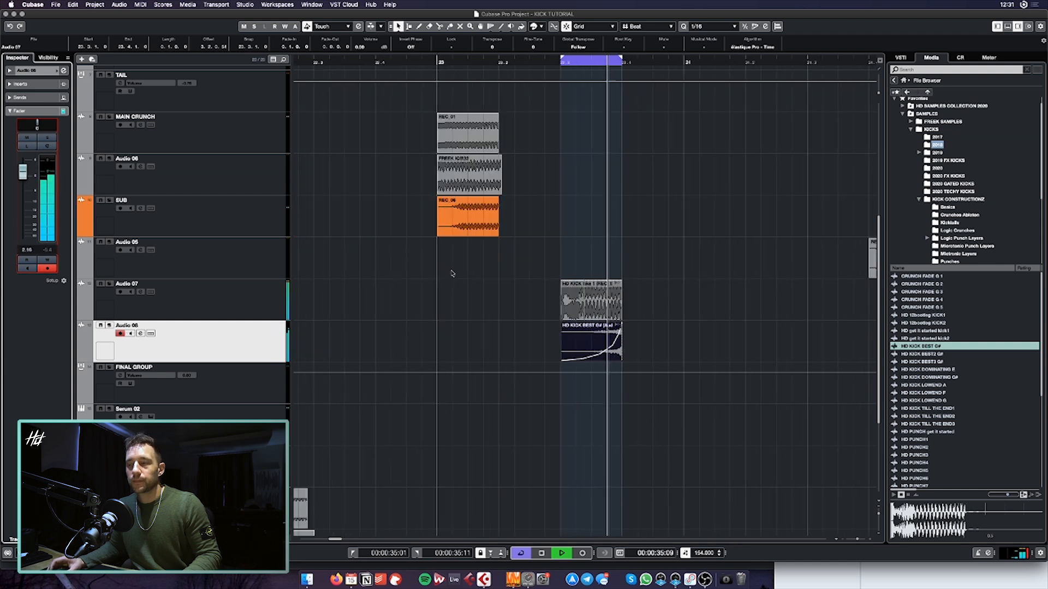
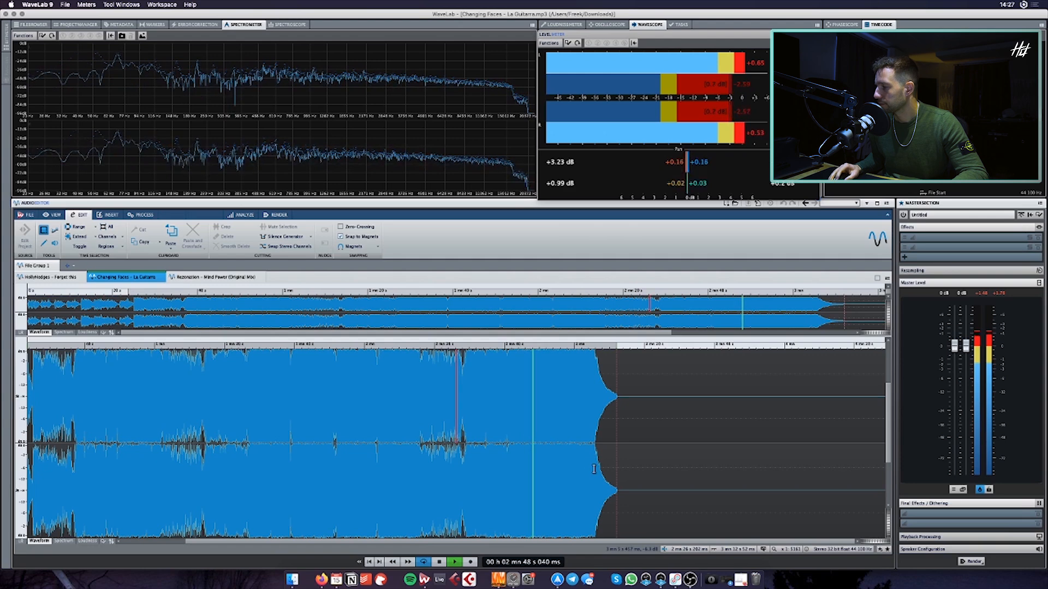
Switch to WaveLab and play Rezonation - Mind Power (Original Mix) to compare its waveform and levels with the other tracks
{"action": "key", "text": "space"}
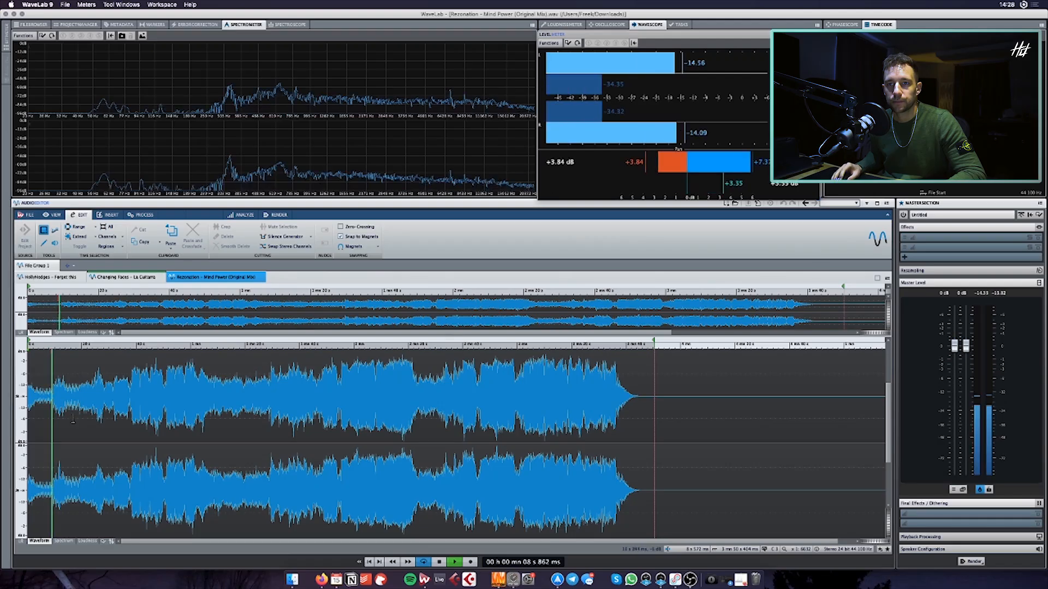
Listen to the Rezonation track from about 23 seconds onward, following its waveform, spectrum and level meters through the intro and first climax
{"action": "left_click", "coordinate": [90, 406]}
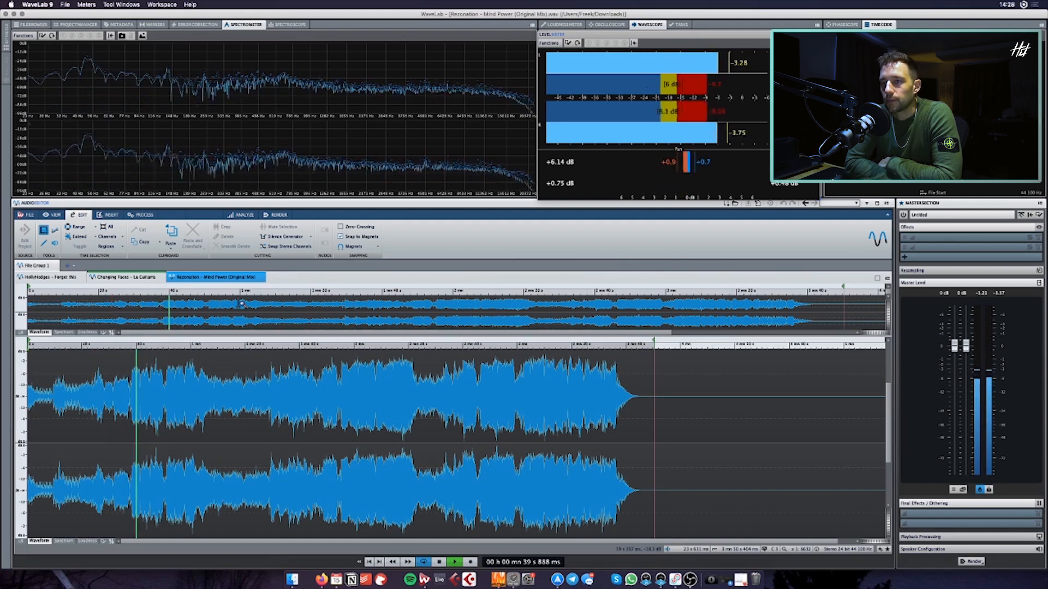
{"action": "scroll", "coordinate": [235, 411], "scroll_direction": "up", "scroll_amount": 6}
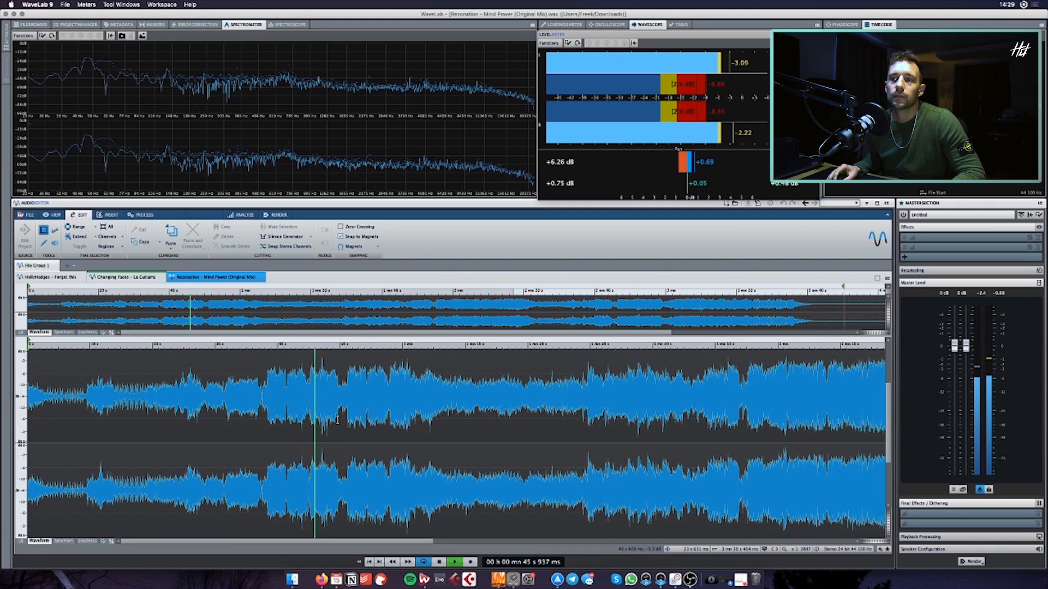
{"action": "scroll", "coordinate": [346, 424], "scroll_direction": "down", "scroll_amount": 2}
{"action": "scroll", "coordinate": [346, 424], "scroll_direction": "down", "scroll_amount": 3}
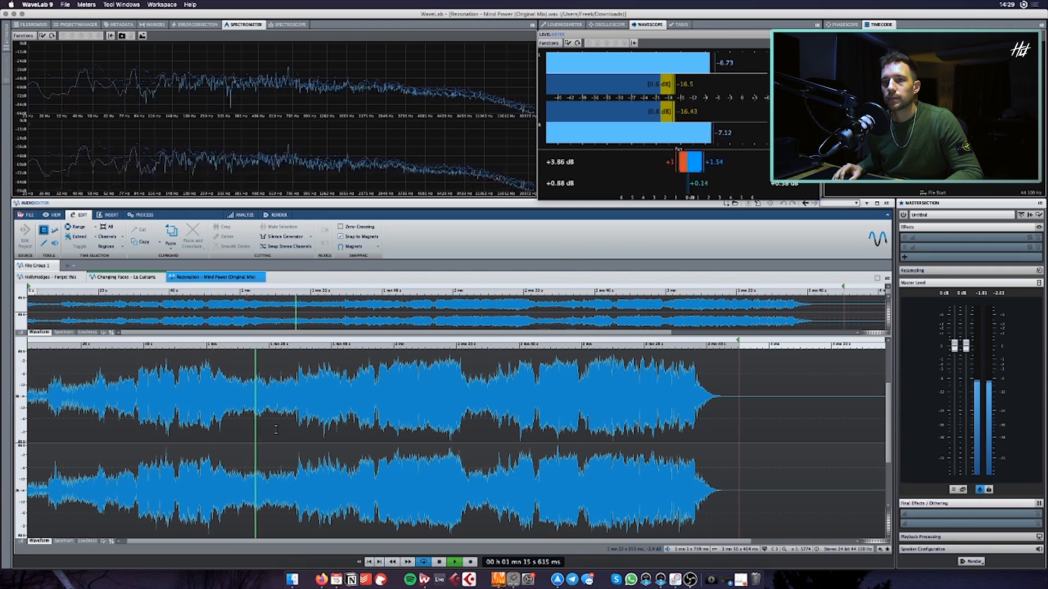
{"action": "scroll", "coordinate": [327, 508], "scroll_direction": "right", "scroll_amount": 1}
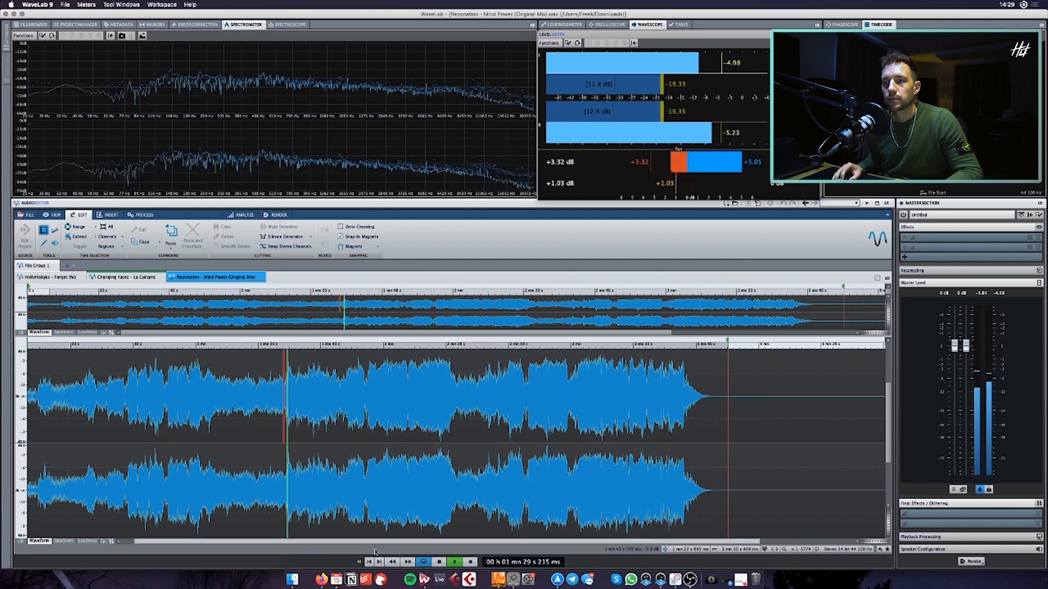
{"action": "scroll", "coordinate": [320, 447], "scroll_direction": "right", "scroll_amount": 6}
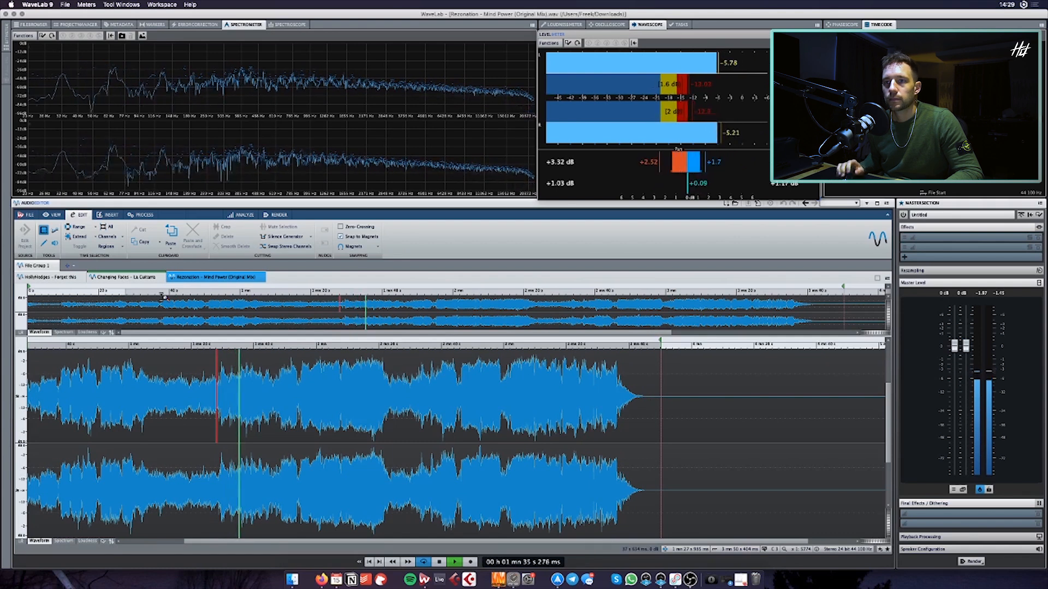
{"action": "left_click_drag", "start_coordinate": [377, 541], "coordinate": [388, 541]}
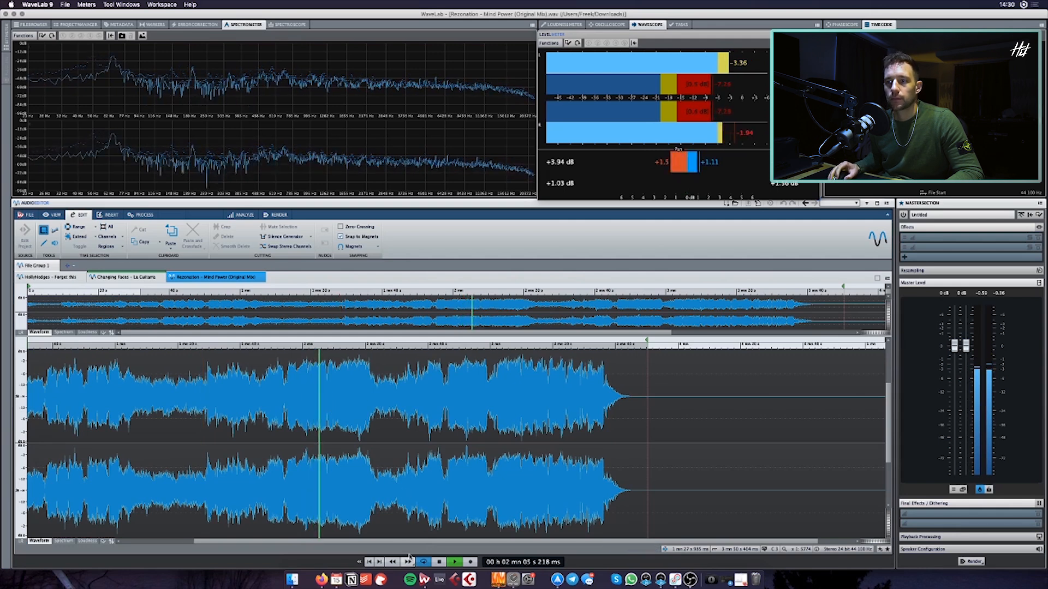
{"action": "left_click_drag", "start_coordinate": [409, 542], "coordinate": [388, 547]}
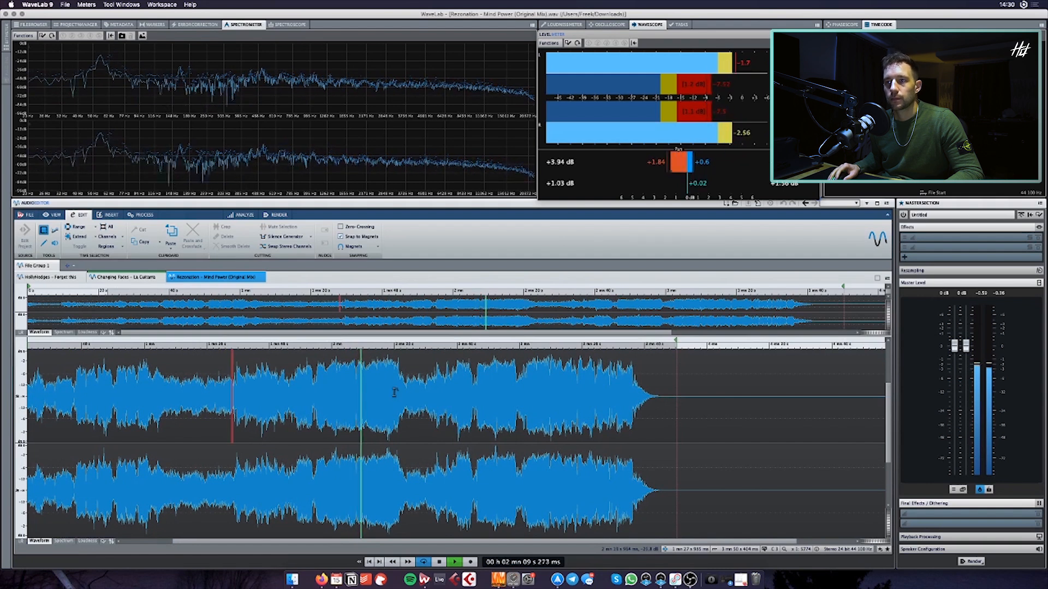
Skip playback to about 2 min 25 s and about 2 min 39 s, examine the levels of the closing section, and stop
{"action": "left_click", "coordinate": [411, 385]}
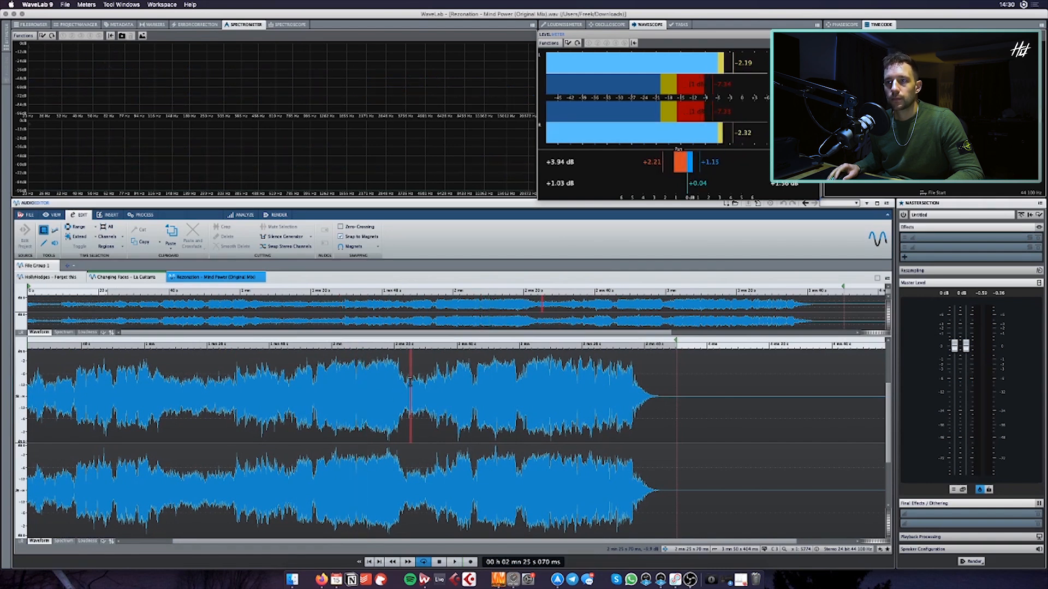
{"action": "left_click", "coordinate": [455, 389]}
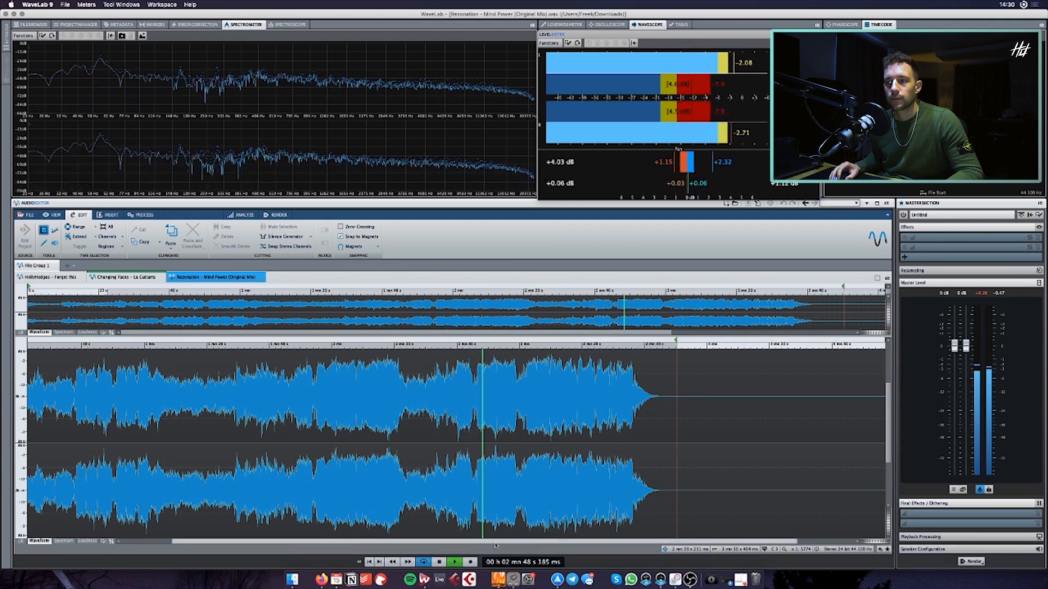
{"action": "left_click_drag", "start_coordinate": [491, 541], "coordinate": [507, 542]}
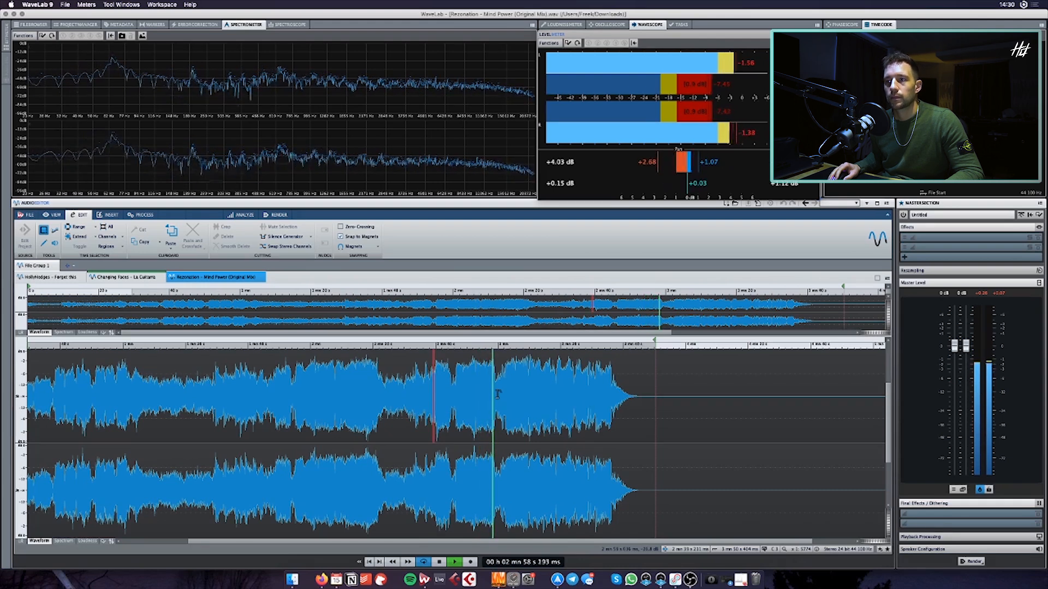
{"action": "key", "text": "space"}
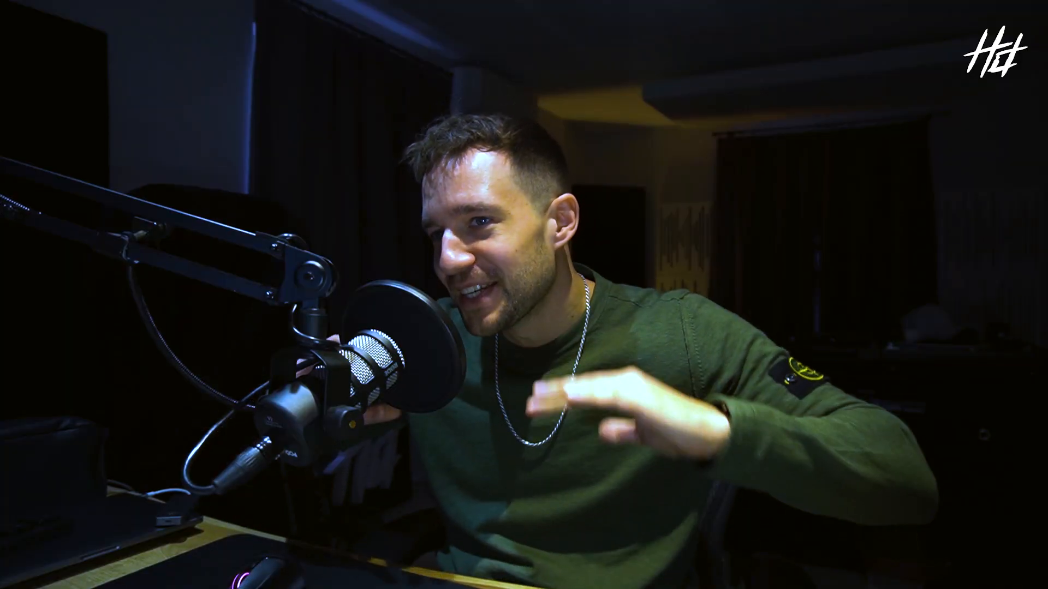